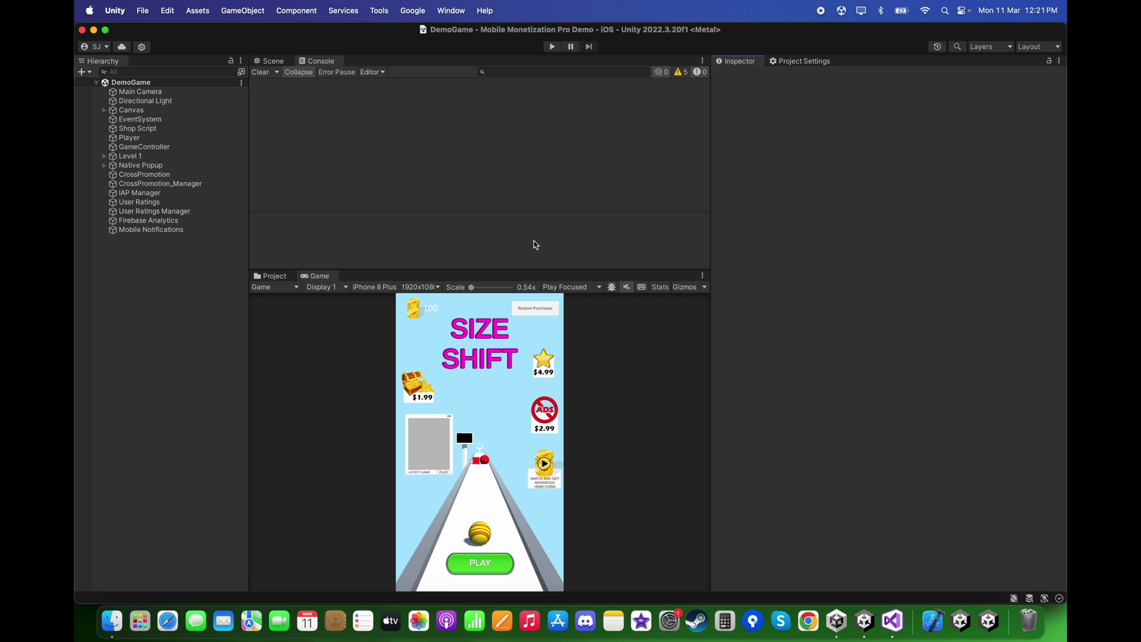
Open the Mobile Monetization Pro Integration Tool and keep Admob as the ad network for the Mobile Ads integration
click(379, 11)
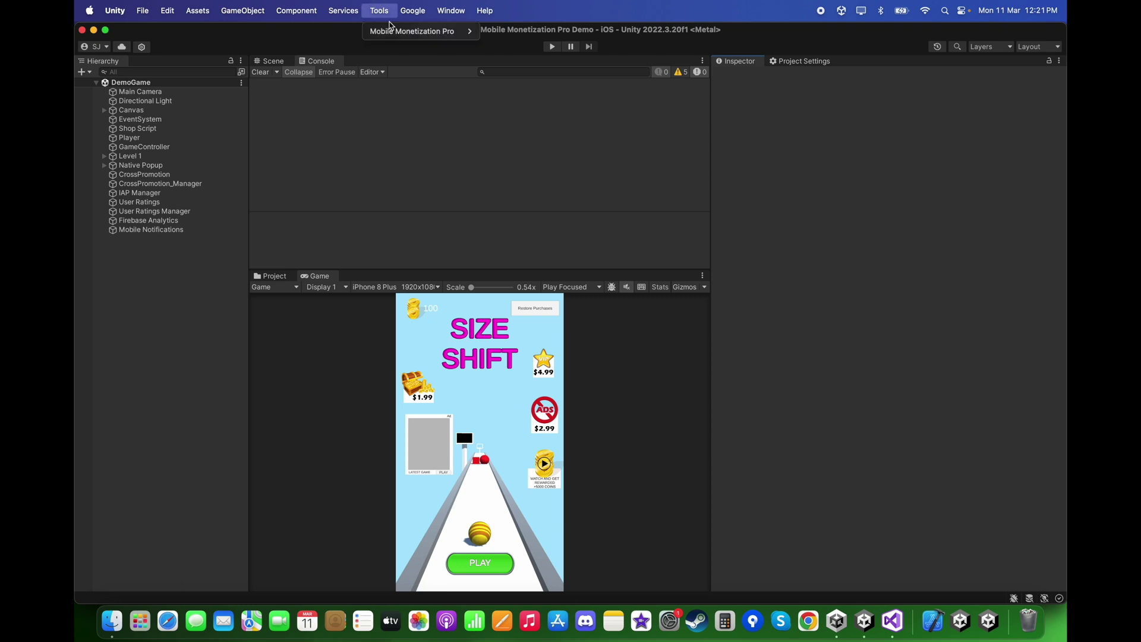
mouse_move(398, 34)
click(501, 32)
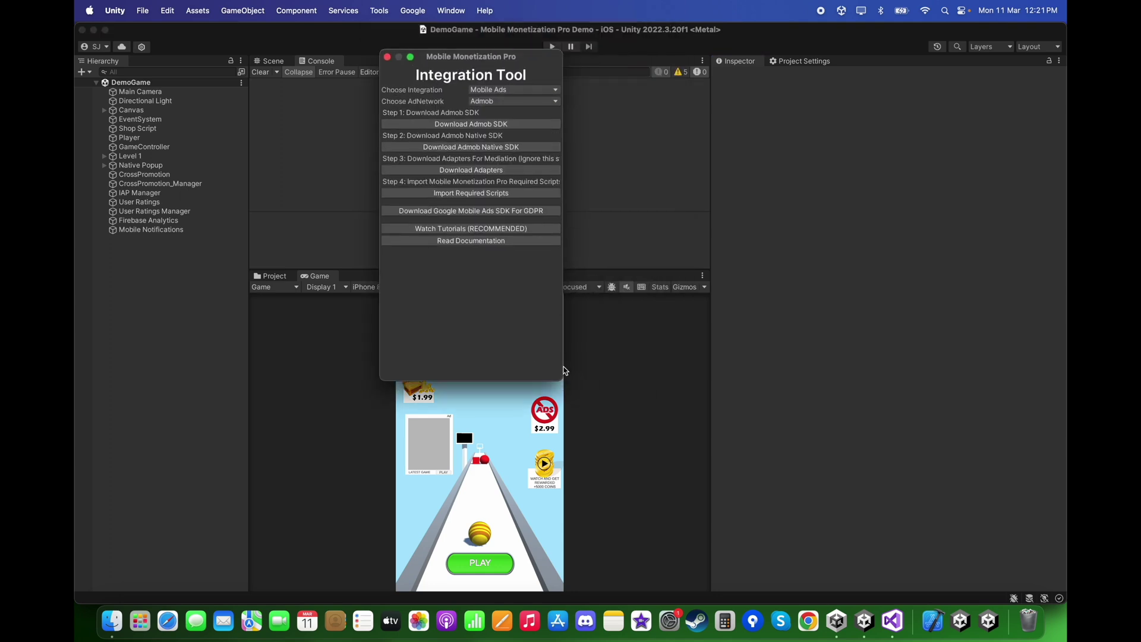
click(484, 212)
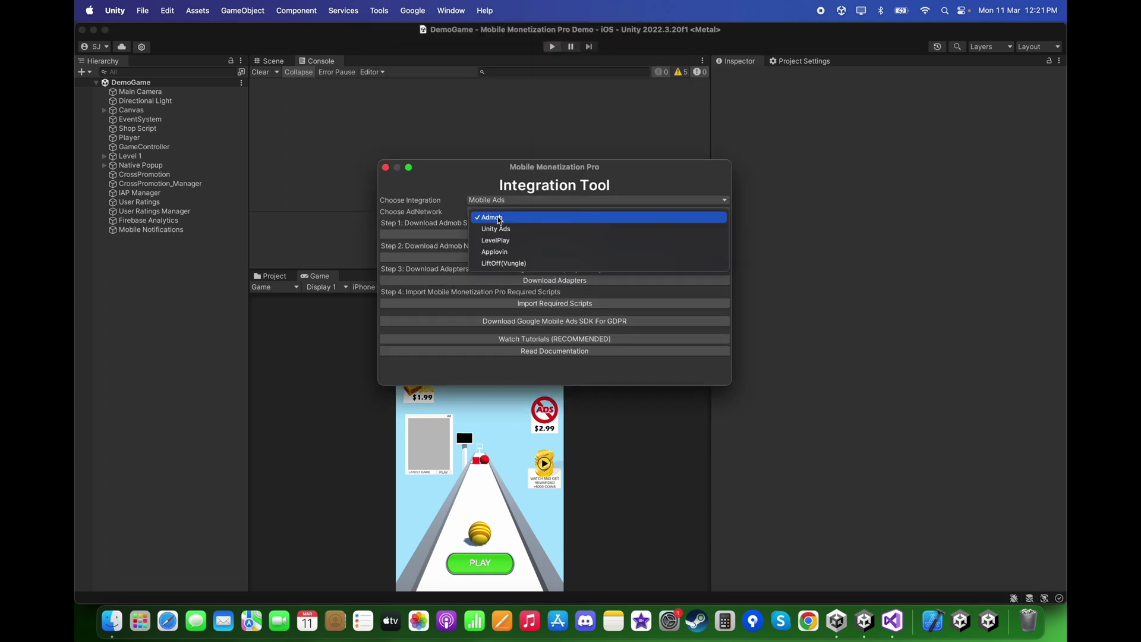
click(509, 217)
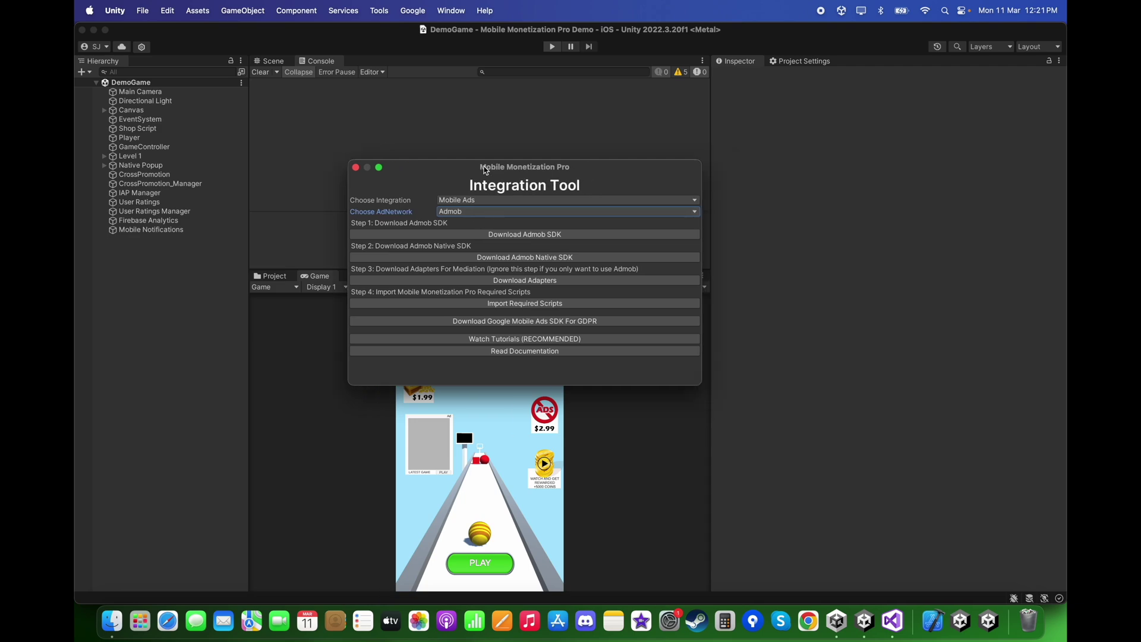
Download the GoogleMobileAds-v8.7.0.unitypackage for the Admob SDK from its GitHub release page in the browser
click(554, 235)
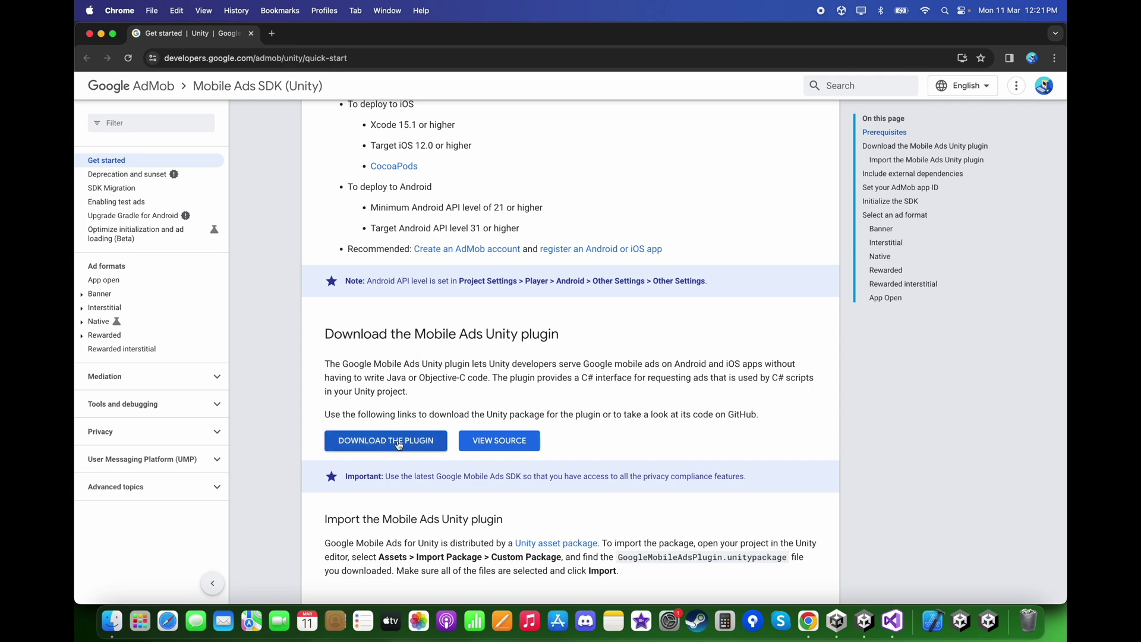
click(418, 448)
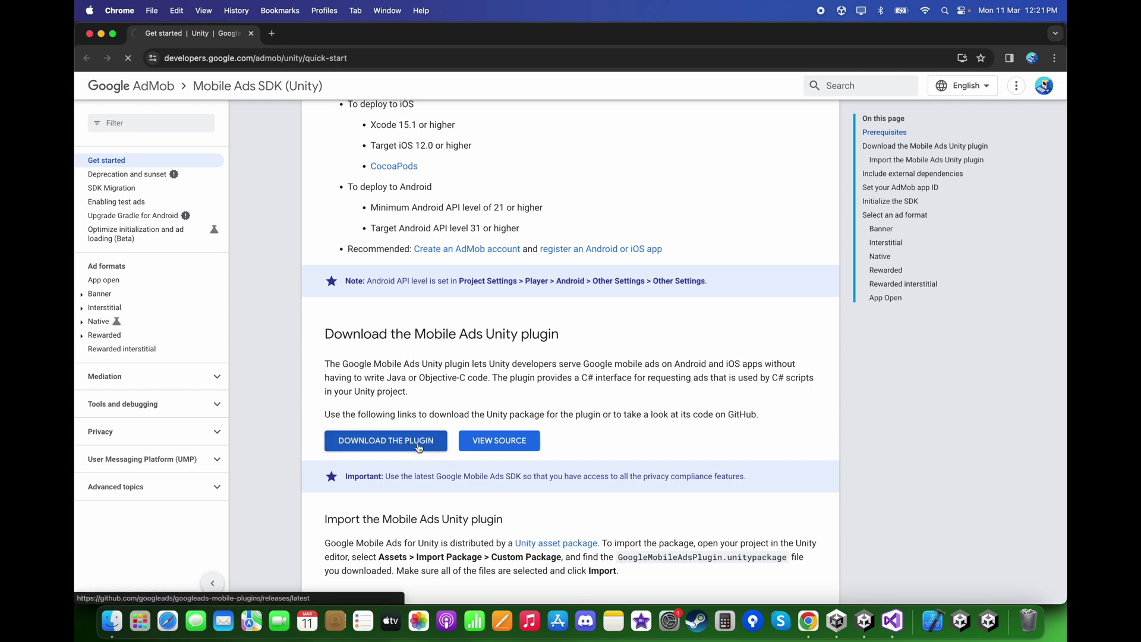
scroll(474, 400, down, 3)
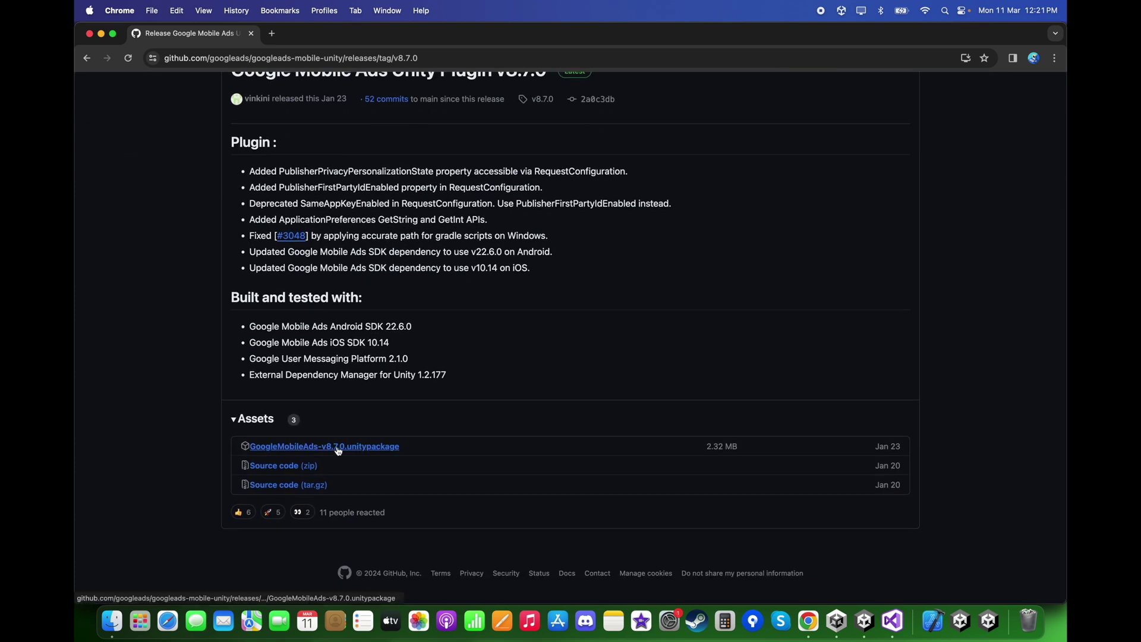
click(376, 451)
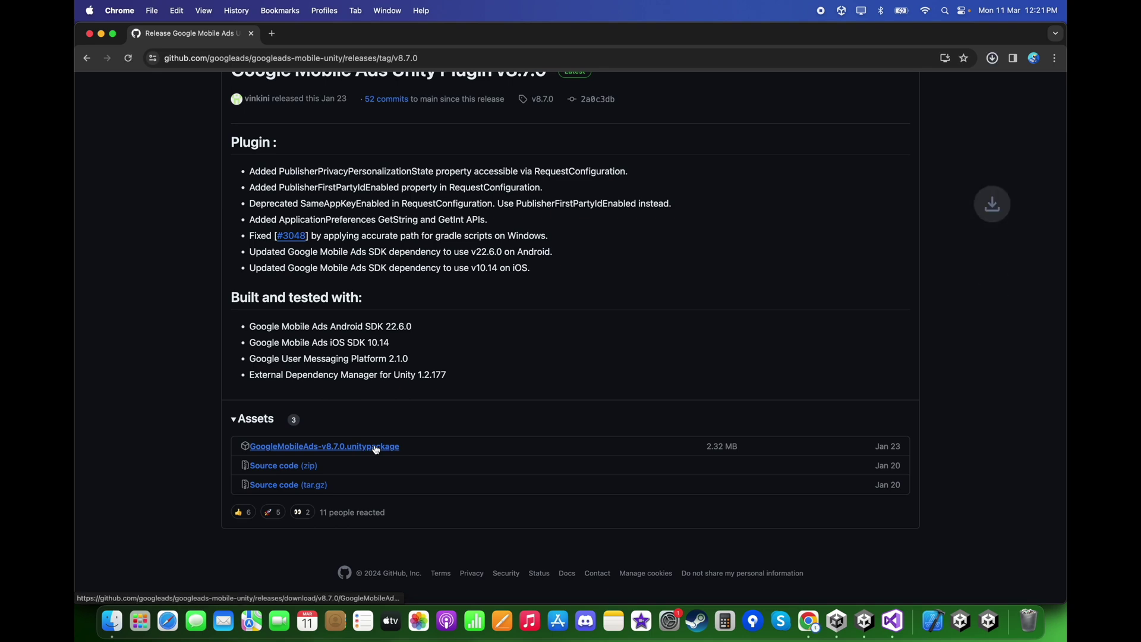
Import all files of the downloaded GoogleMobileAds-v8.7.0 package into the Unity project
click(831, 95)
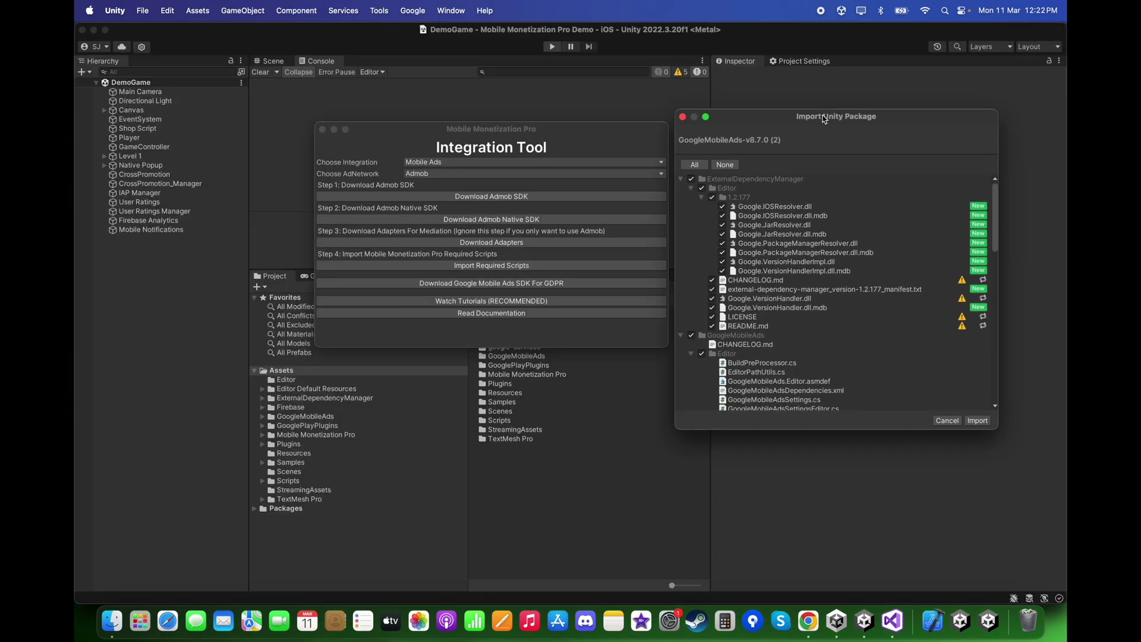
click(980, 412)
click(605, 515)
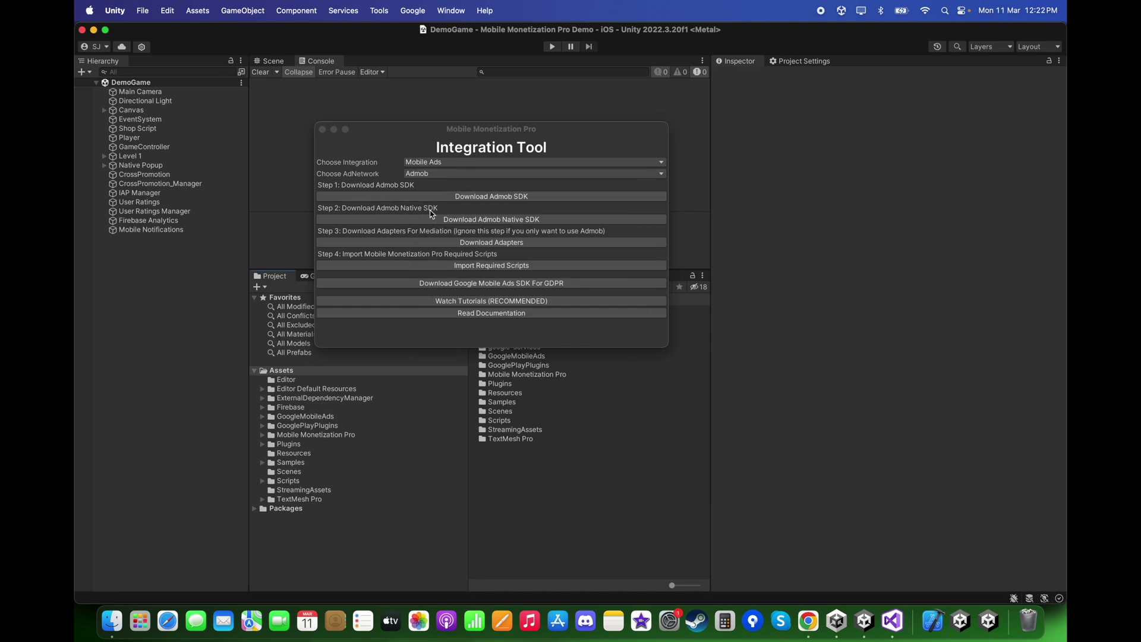
Download the Admob native ads add-on from the Google AdMob site and import the GoogleMobileAds-native package into the Unity project
click(516, 221)
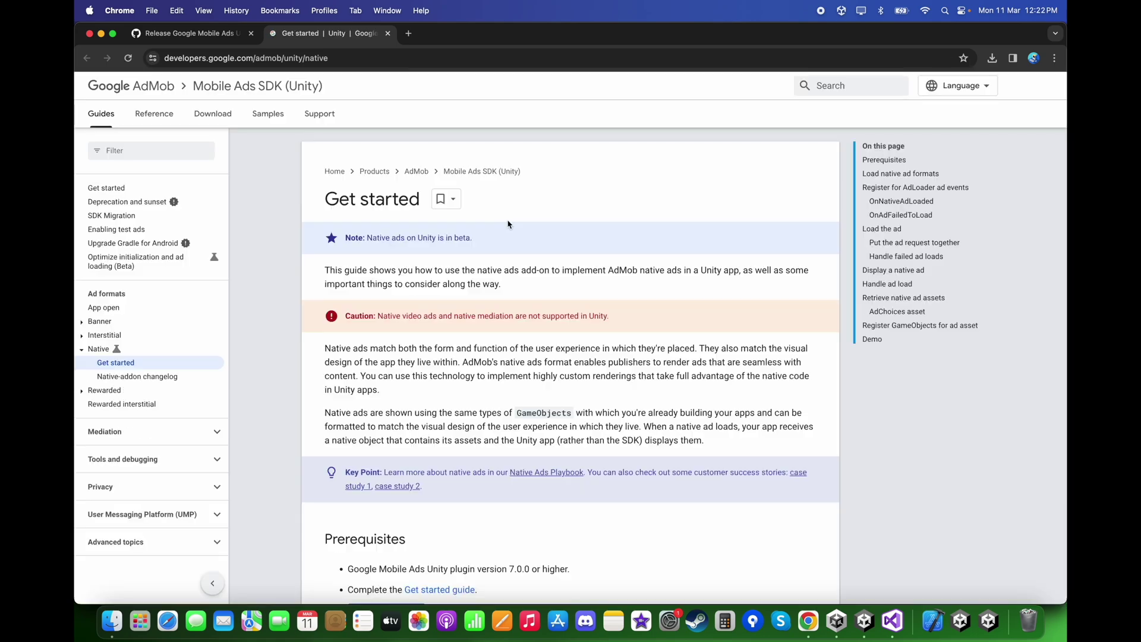
scroll(511, 278, down, 4)
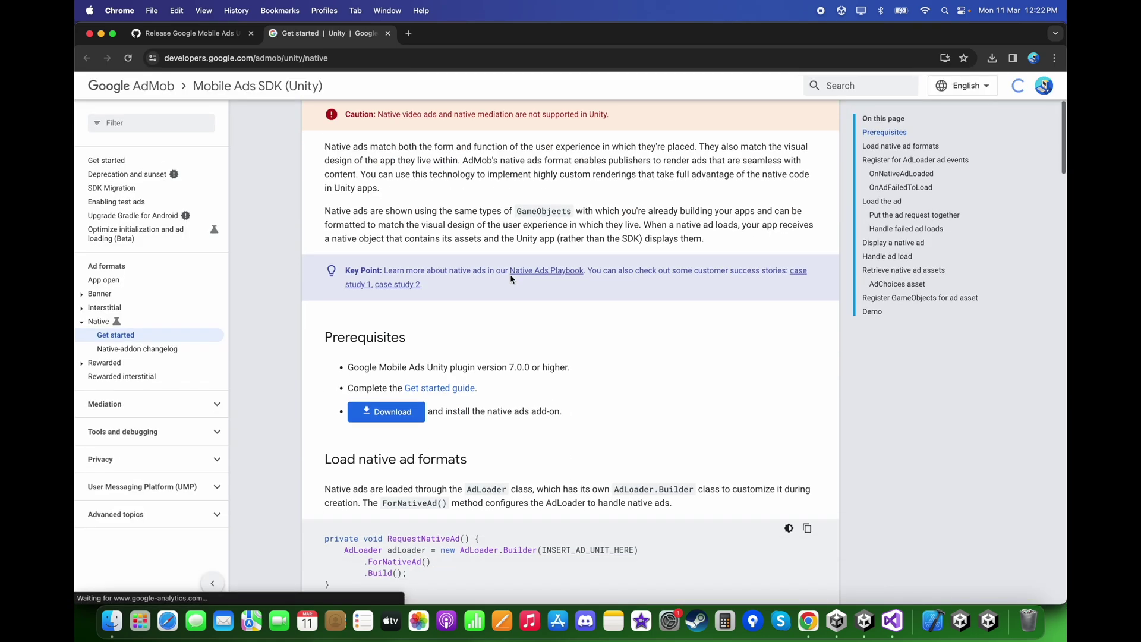
click(409, 418)
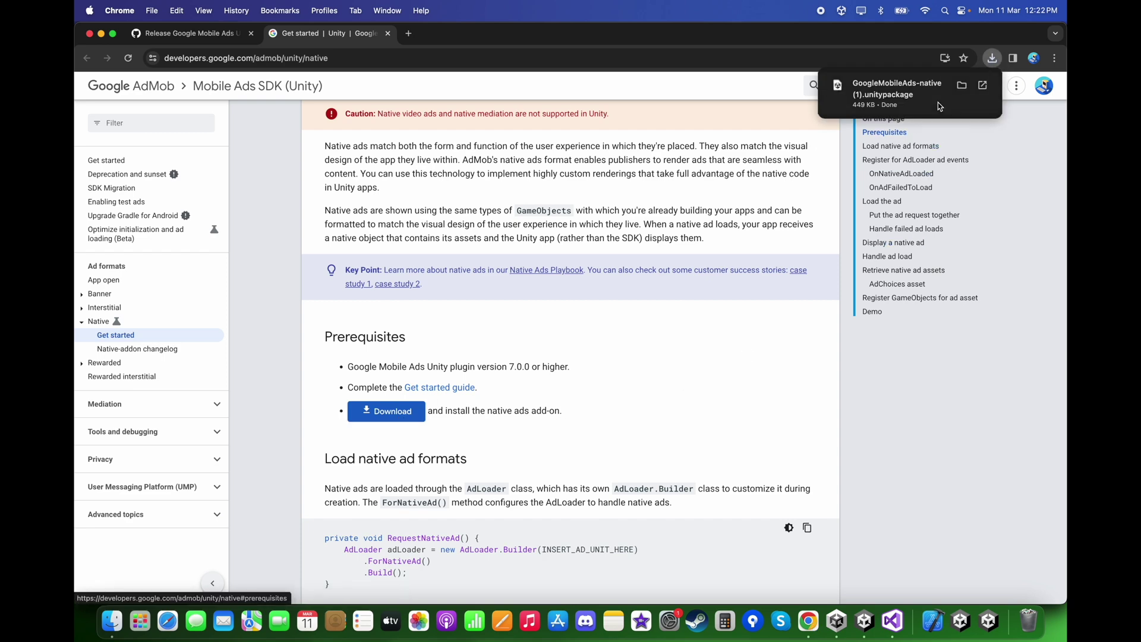
click(861, 633)
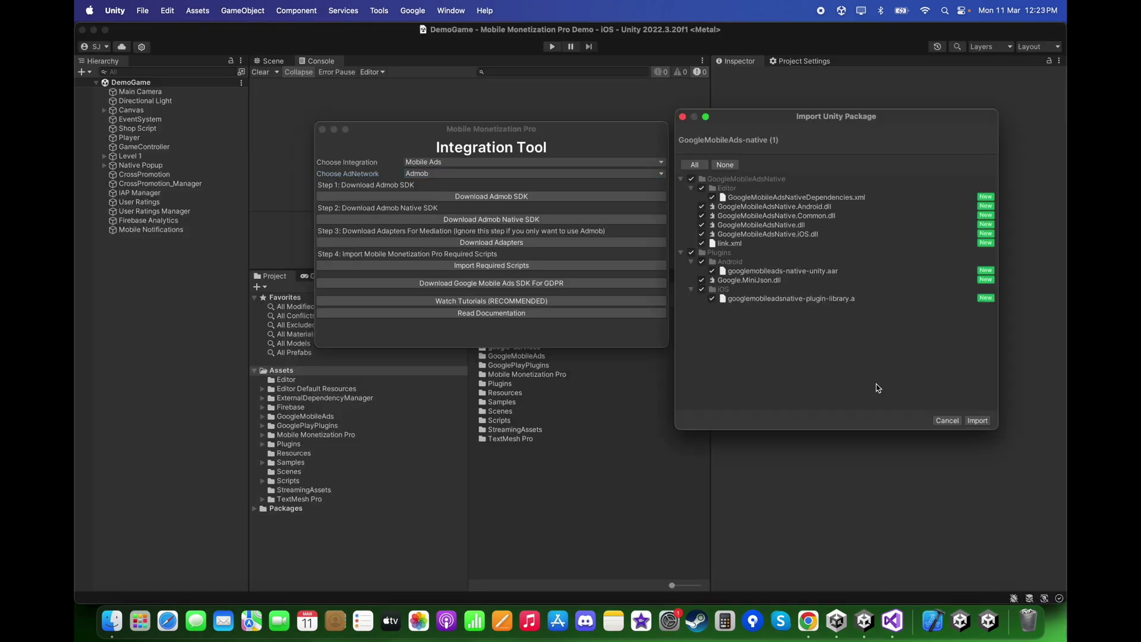
click(976, 422)
Import the Mobile Monetization Pro required scripts for Admob from the Integration Tool
drag(443, 132, 458, 141)
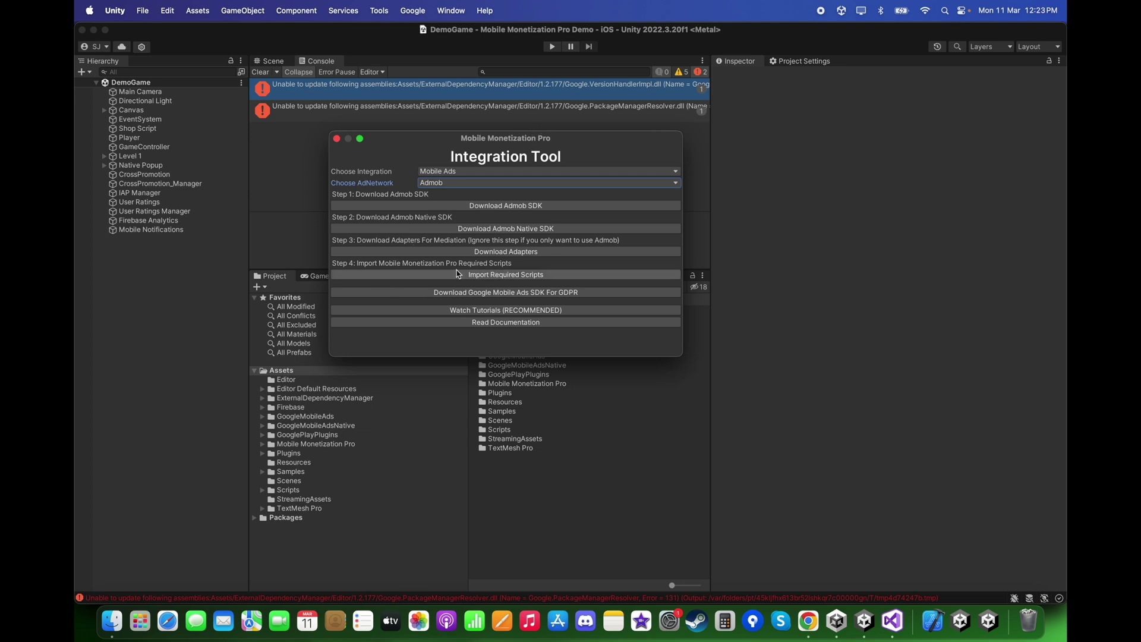
click(526, 279)
click(977, 420)
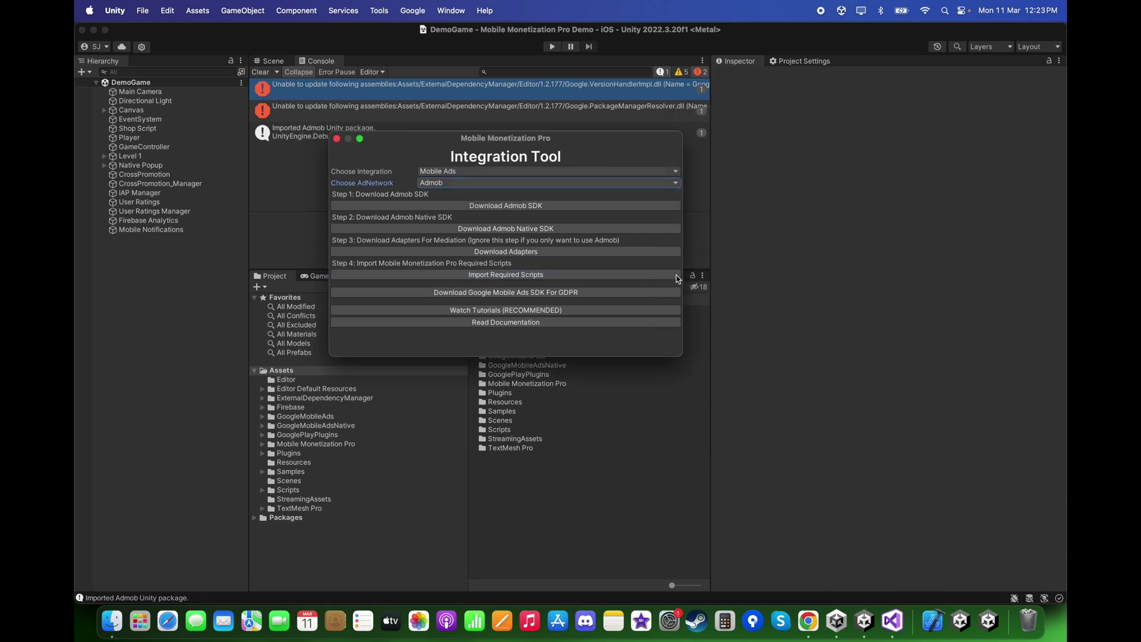
Close the Integration Tool and clear the Console messages
click(532, 297)
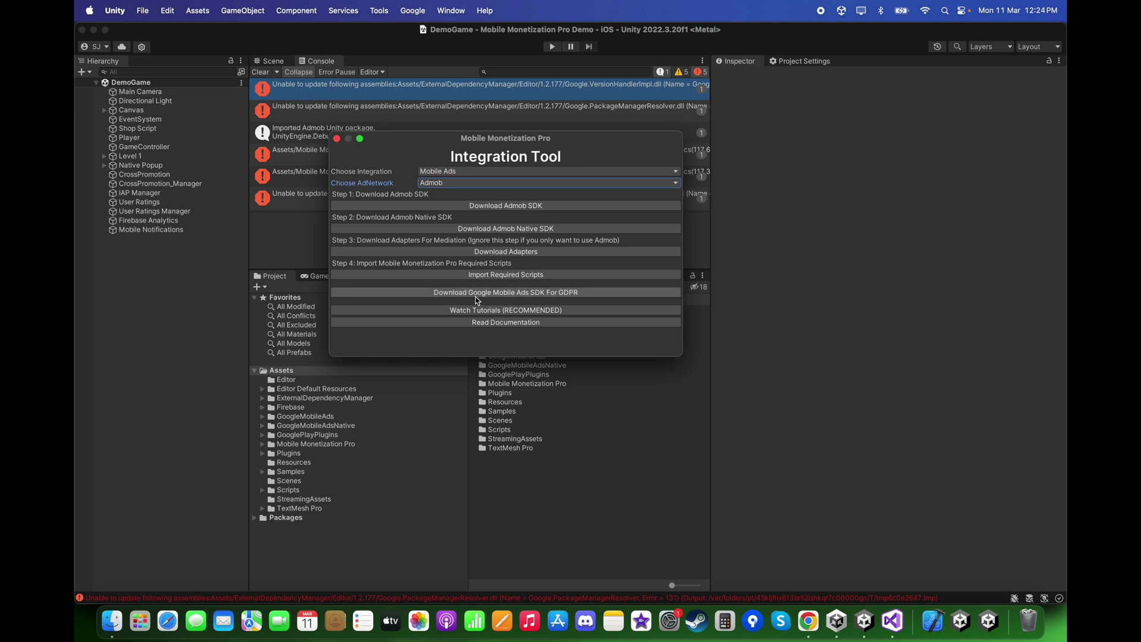
click(337, 139)
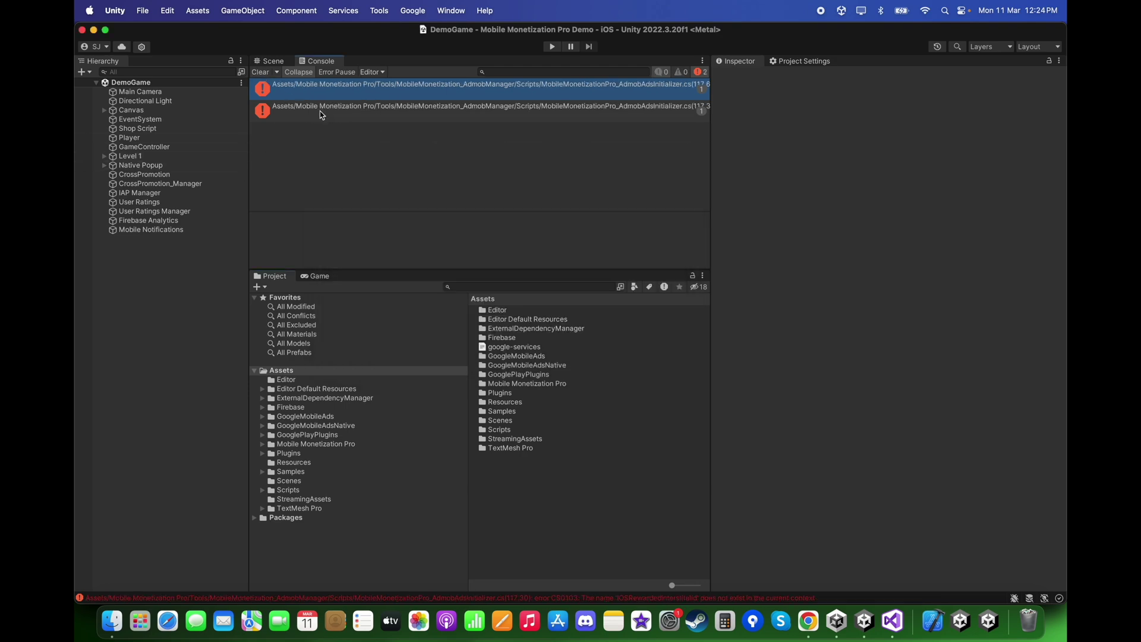
click(270, 72)
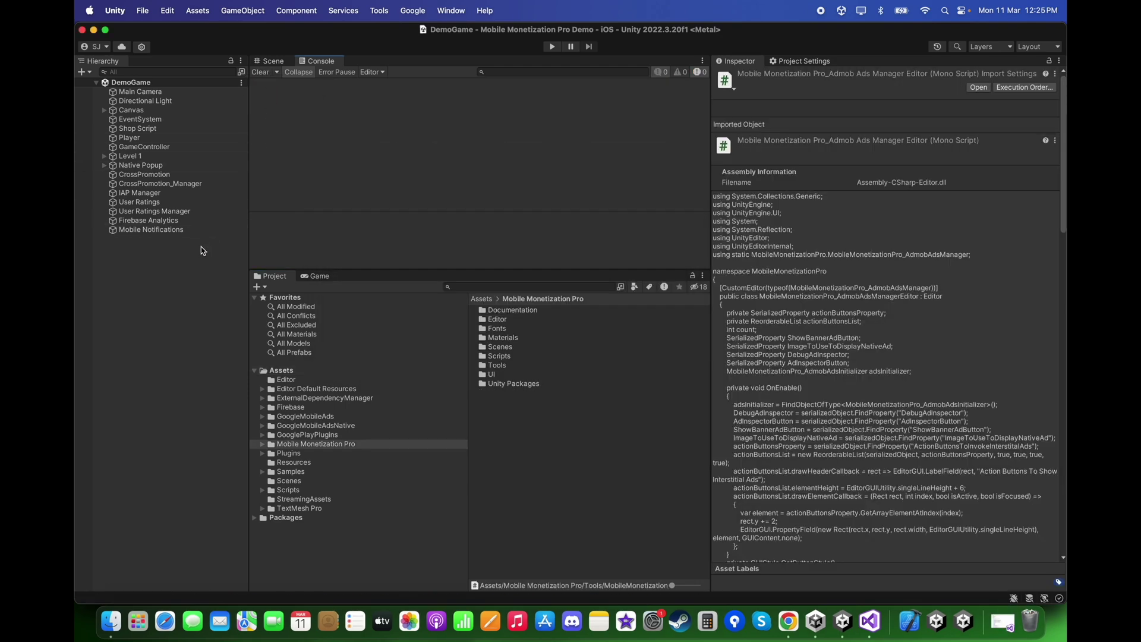
Create an empty GameObject in the DemoGame scene and name it Ads Initializer
right_click(172, 270)
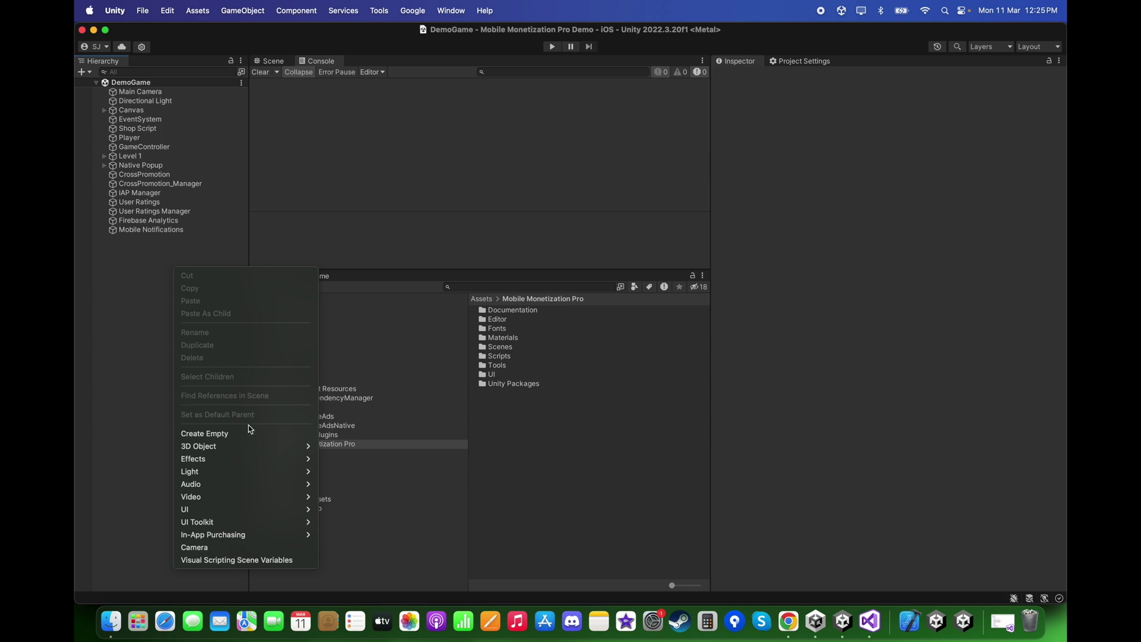
click(250, 433)
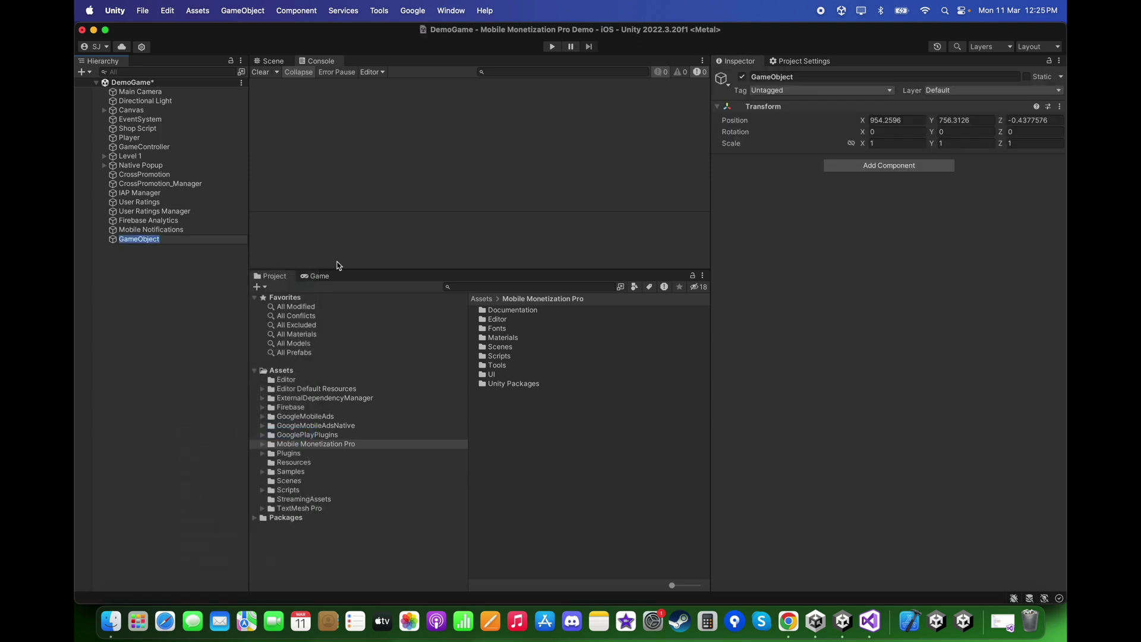
text(Ads Initialize)
key(Return)
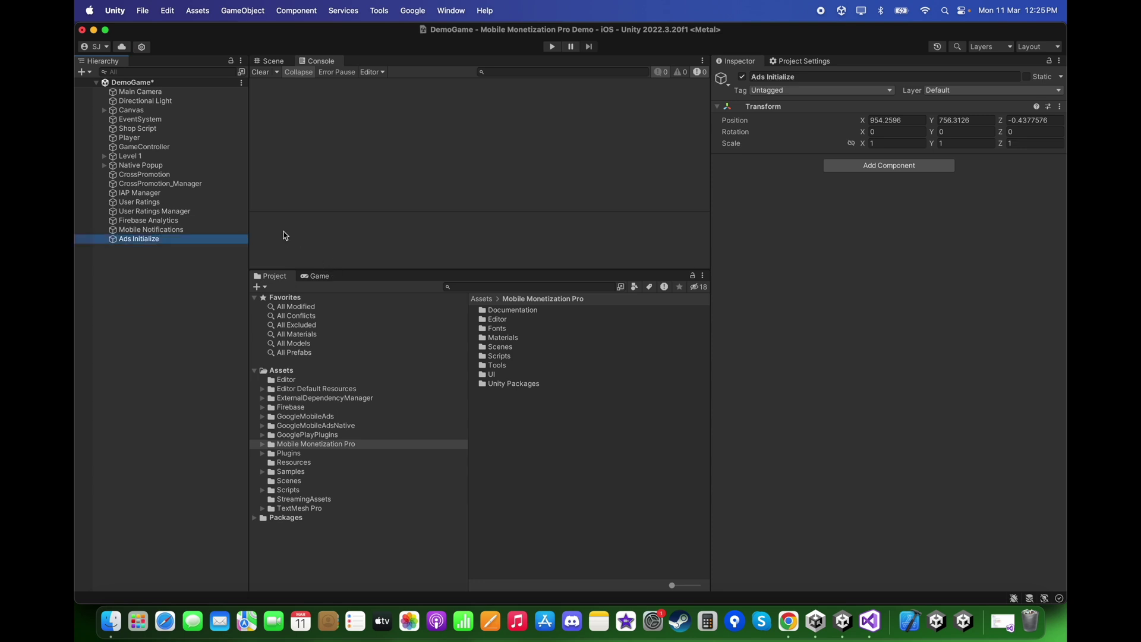
click(824, 72)
key(Right)
text(r)
key(Return)
Attach the MobileMonetizationPro_AdmobAdsInitializer script from the AdmobManager Scripts folder to the Ads Initializer object
click(356, 446)
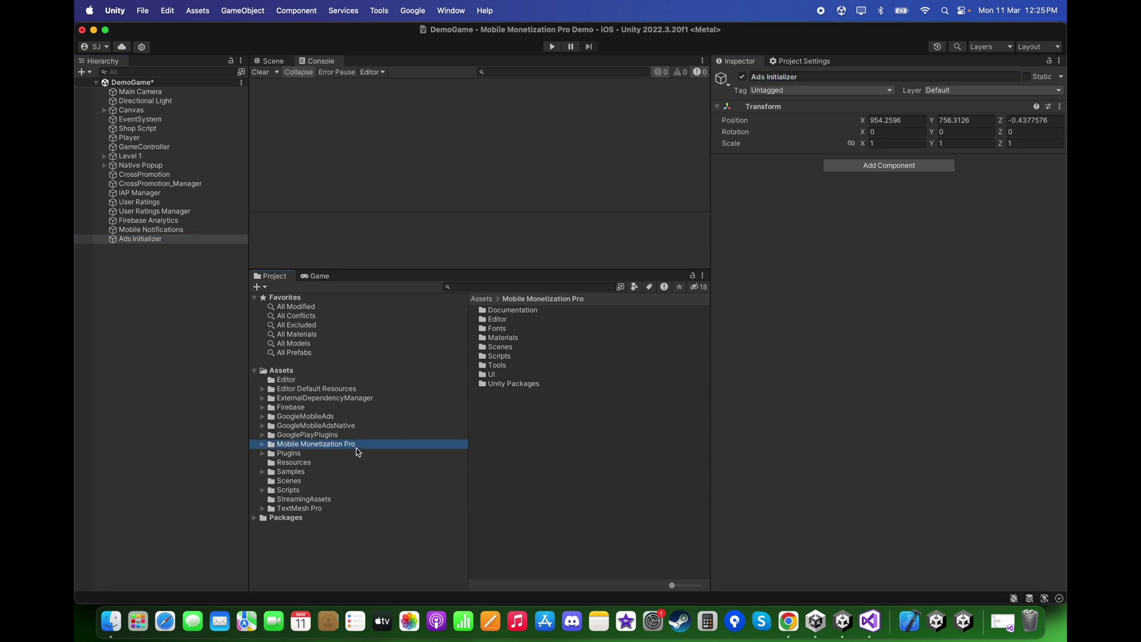
double_click(504, 364)
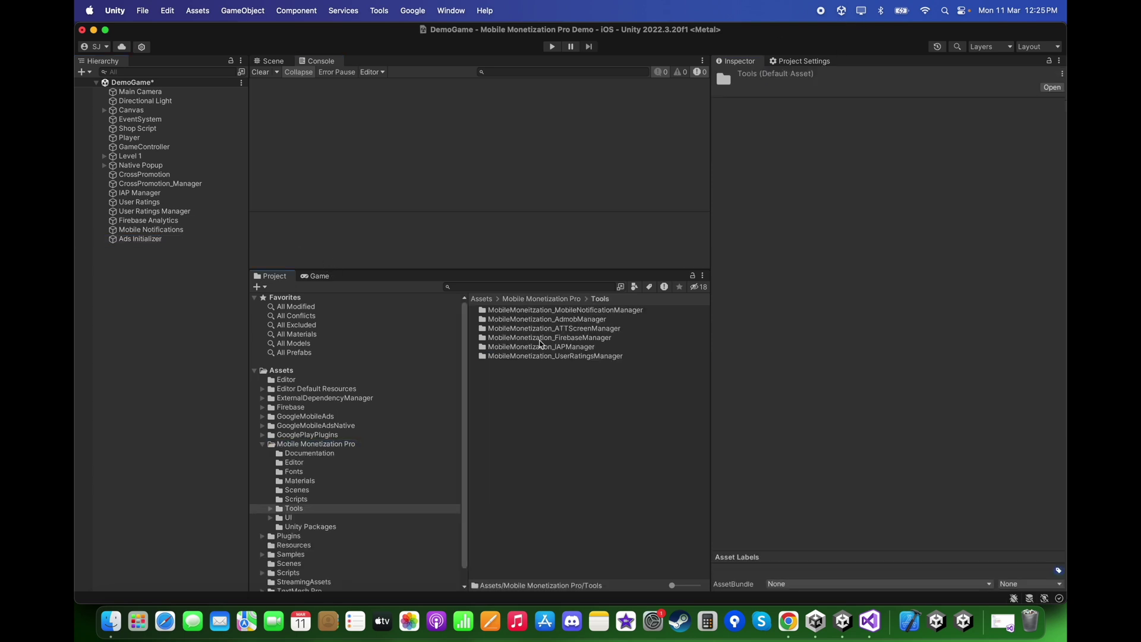
double_click(543, 320)
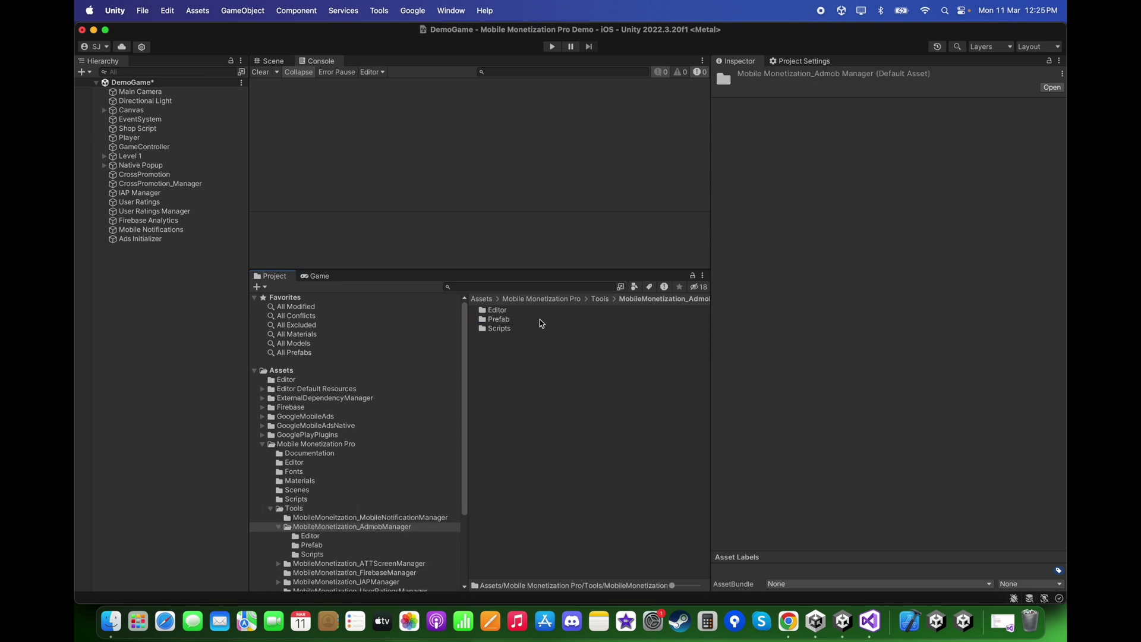
double_click(499, 328)
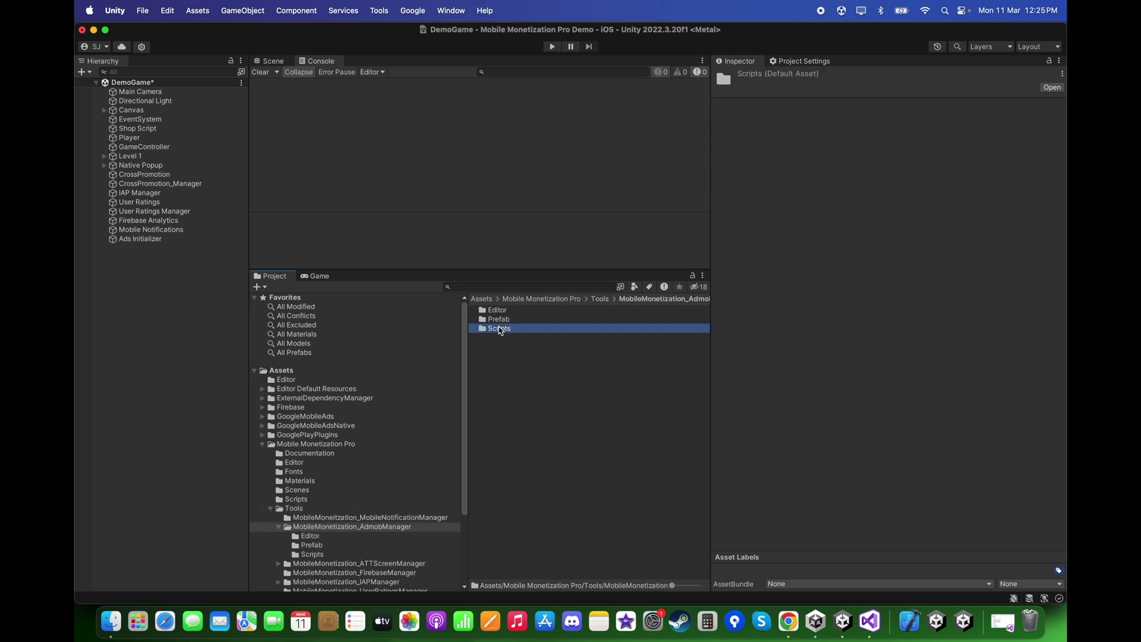
click(192, 239)
drag(624, 311, 832, 209)
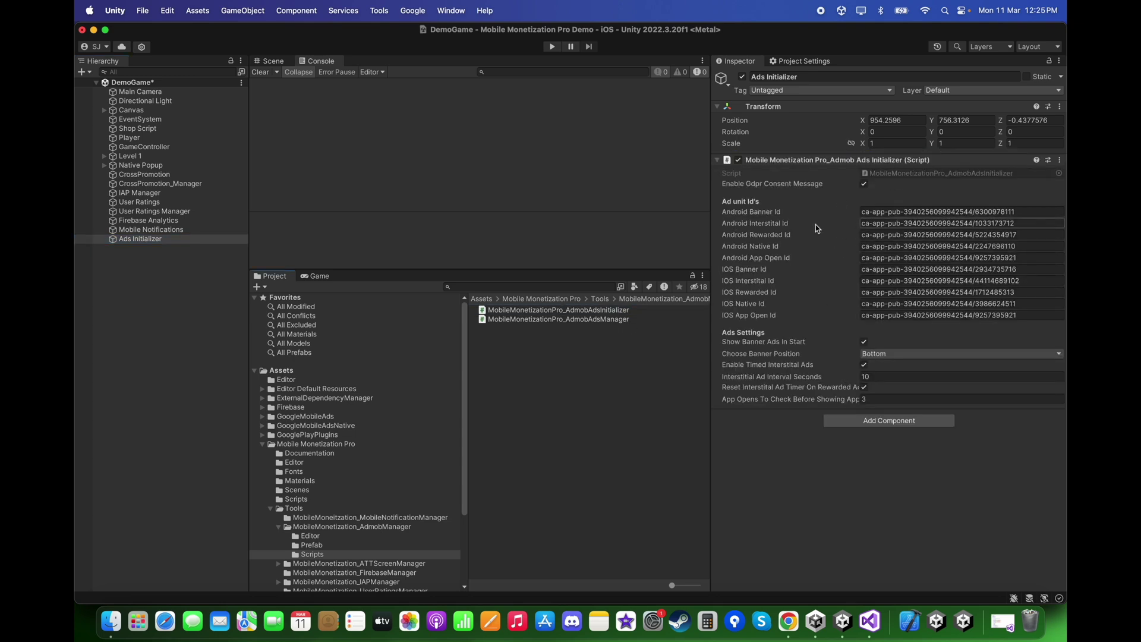
Create an empty GameObject named Ads Manager and attach the MobileMonetizationPro_AdmobAdsManager script to it
click(166, 303)
right_click(165, 303)
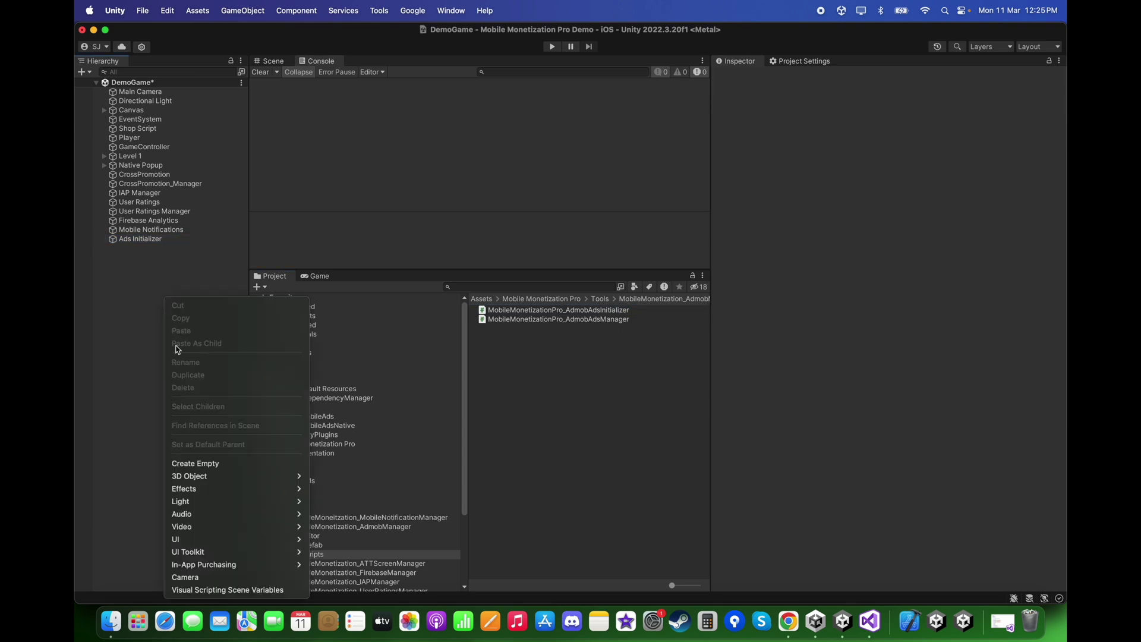
click(232, 463)
text(Ads Manager)
key(Return)
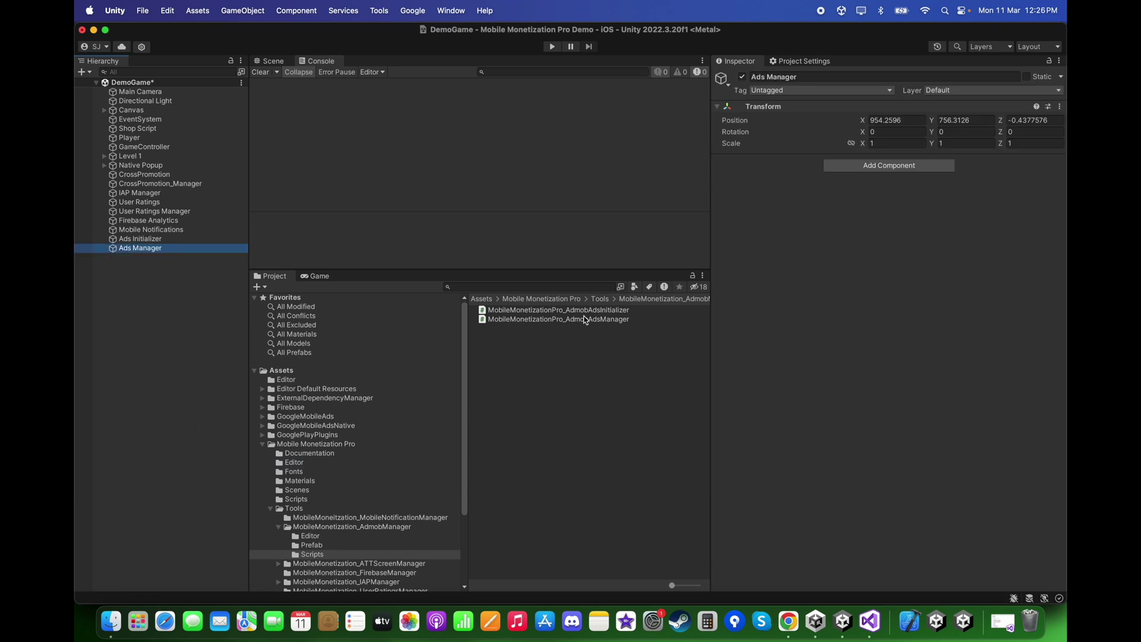
drag(546, 319, 800, 213)
Show the Ads Initializer object's settings and collapse the Mobile Monetization Pro folders back to the Assets root
click(96, 240)
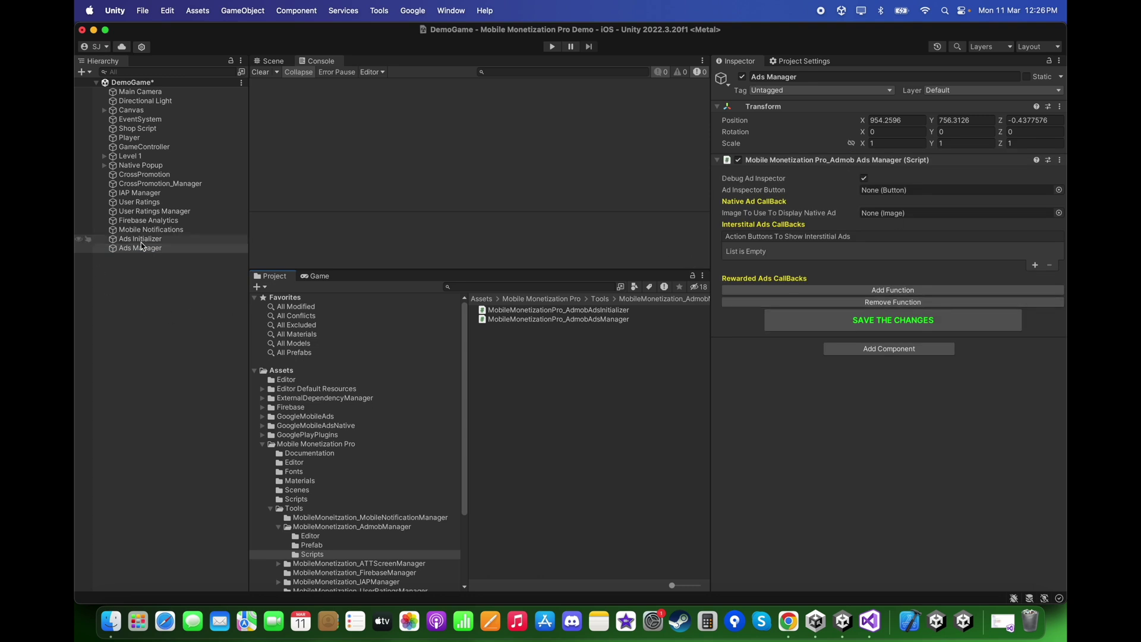
click(317, 499)
key(Left)
key(Left)
key(Left)
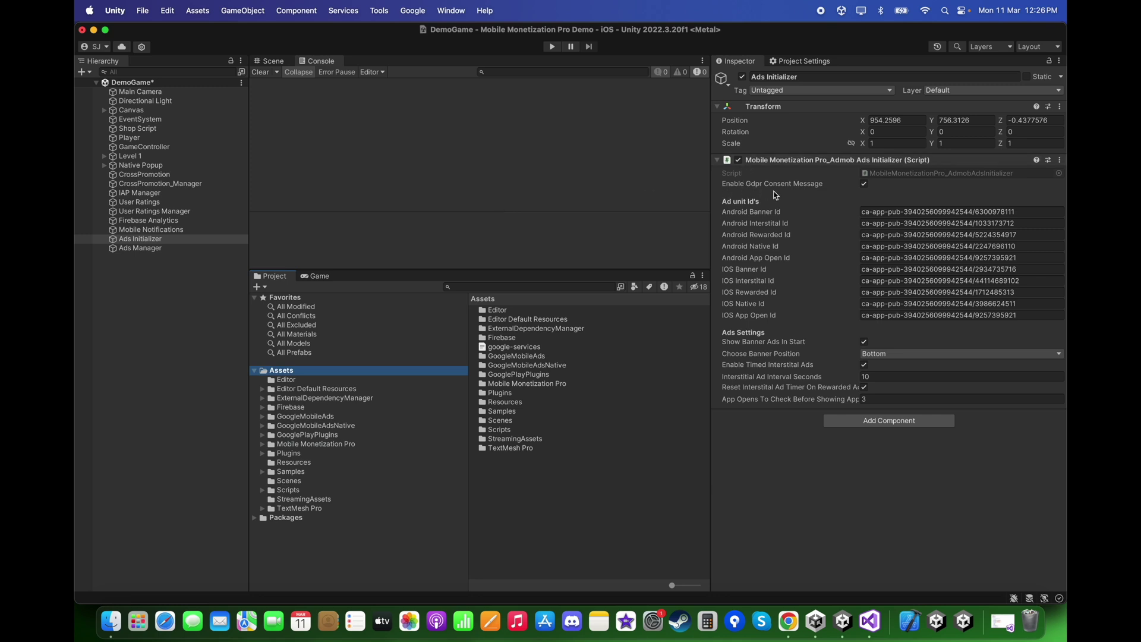
Turn Enable Gdpr Consent Message off and back on for the Ads Initializer
click(864, 183)
click(863, 183)
click(318, 277)
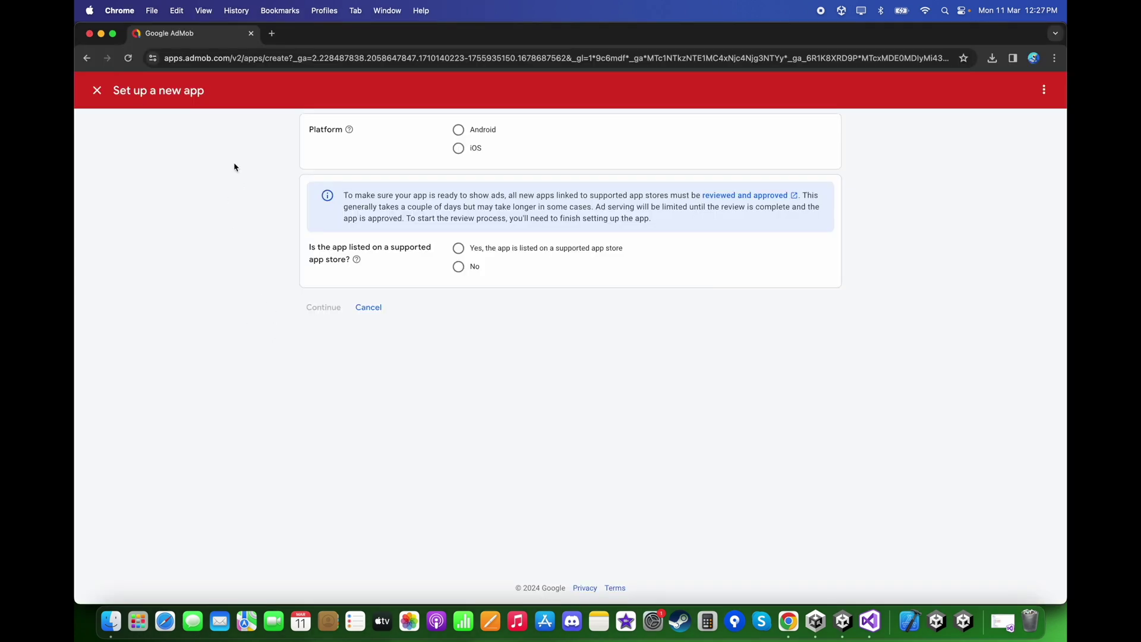
Register an Android app named Size Shift Android in AdMob as not listed on a supported app store
click(460, 131)
click(460, 266)
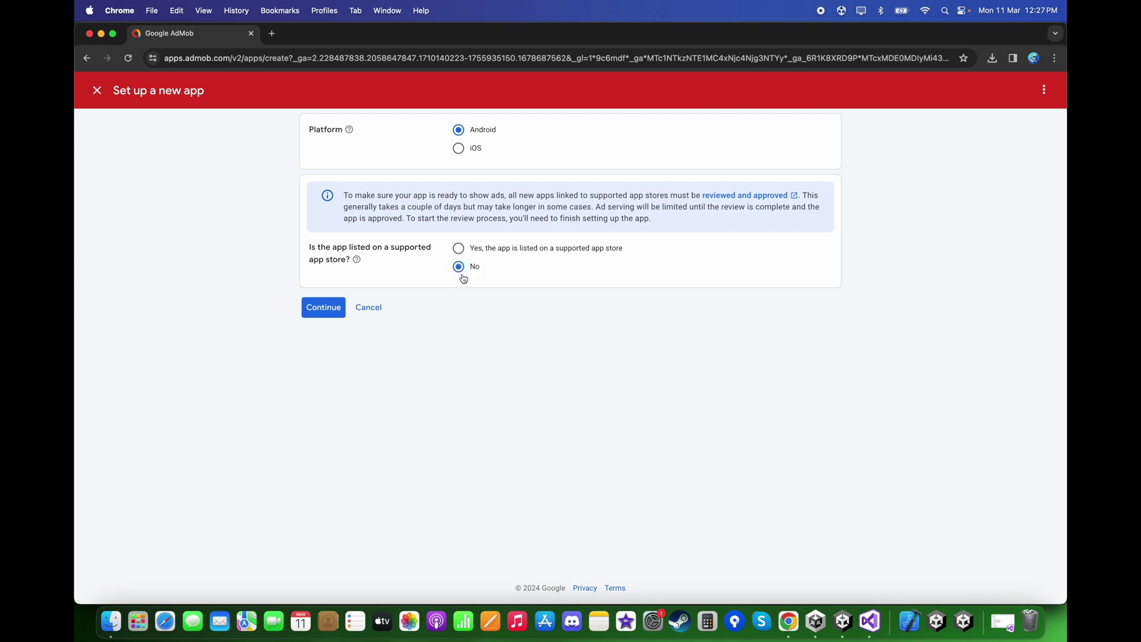
click(321, 307)
click(496, 172)
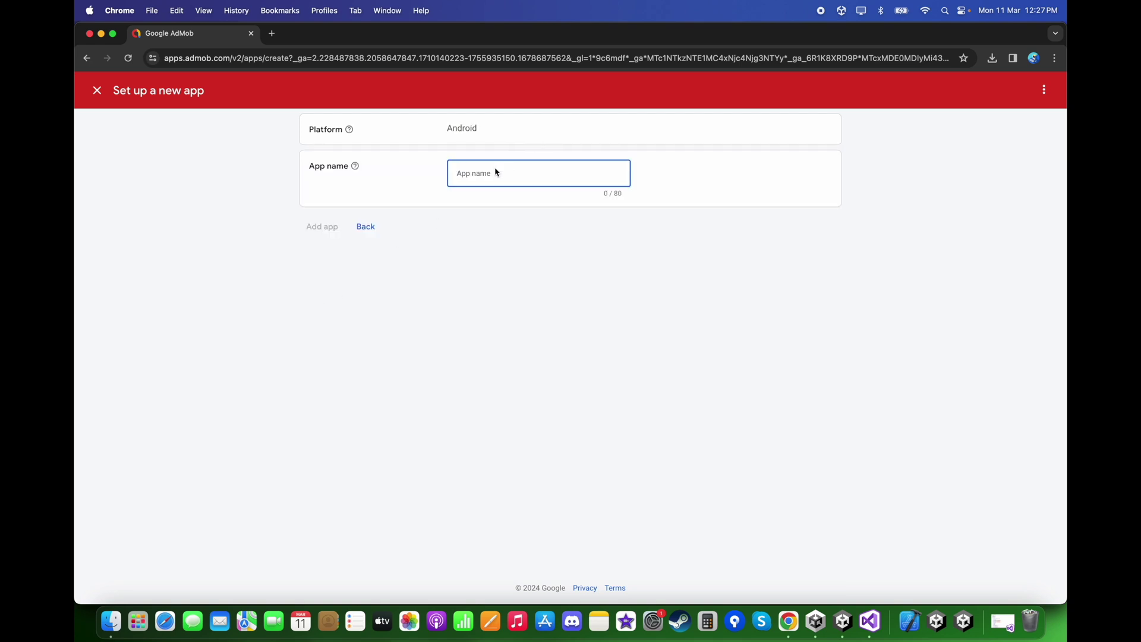
text(Size Shift And)
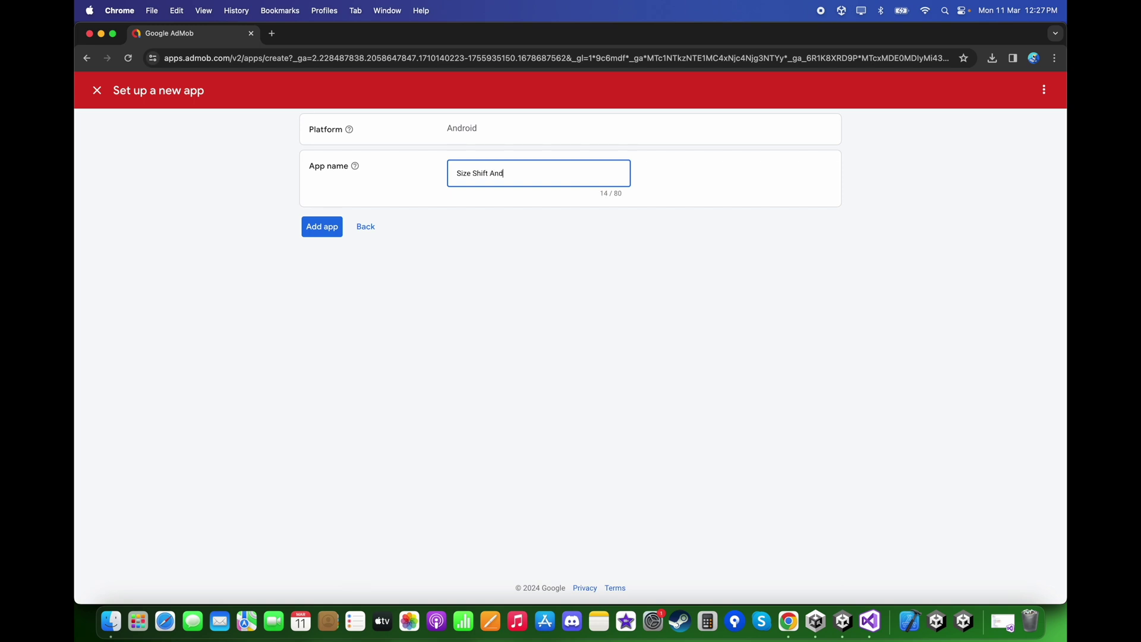
click(321, 227)
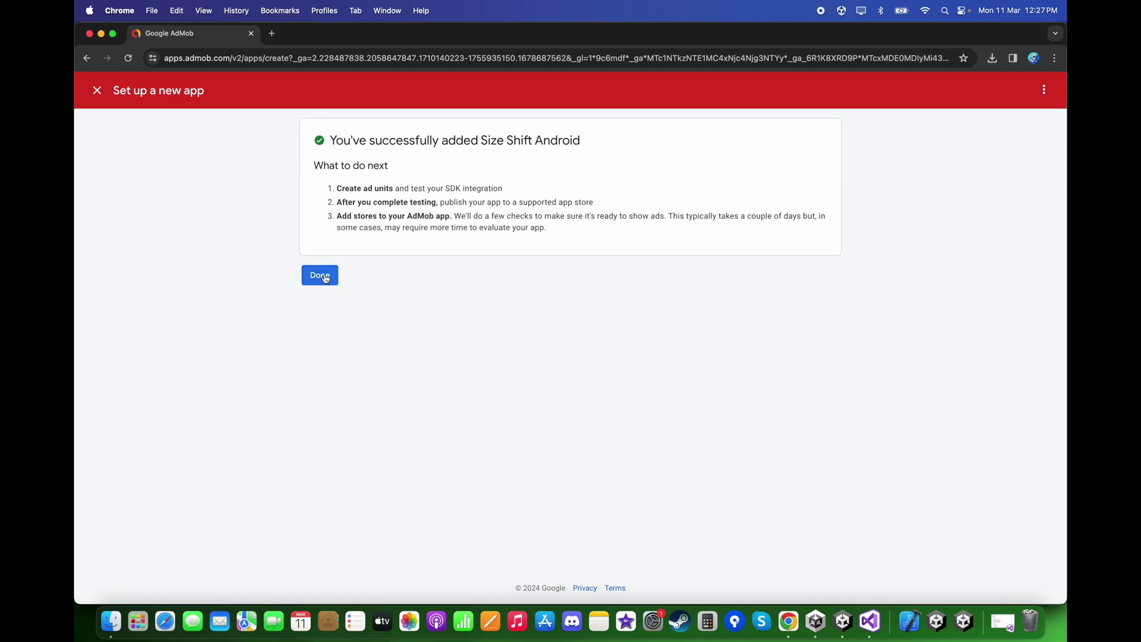
click(323, 274)
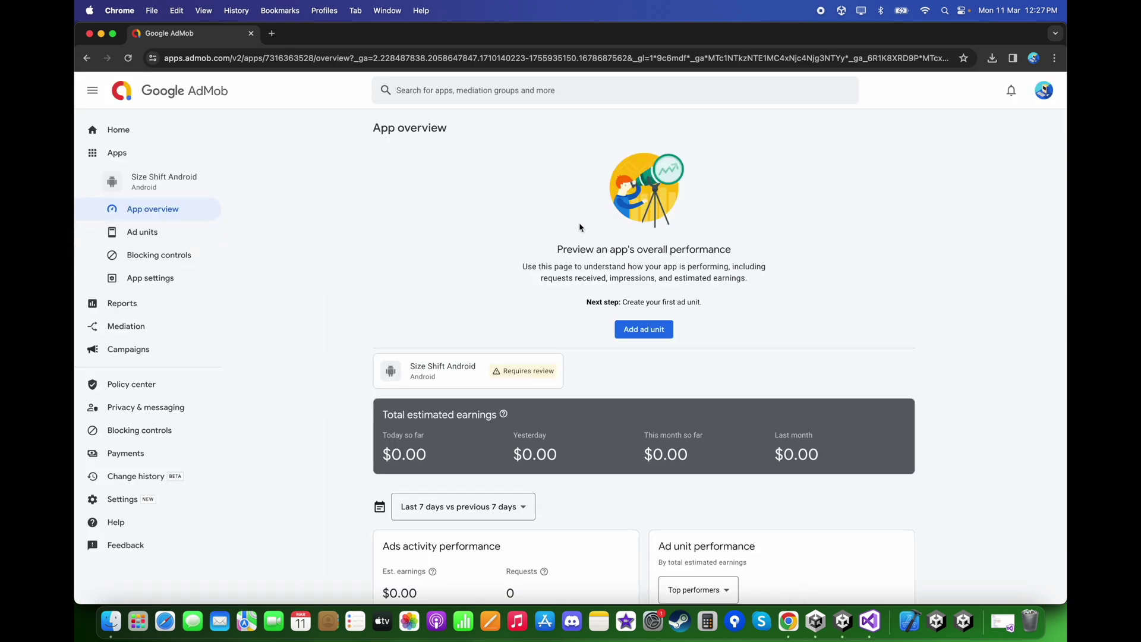
Create a Banner ad unit named Banner_Android for the Size Shift Android app
click(645, 330)
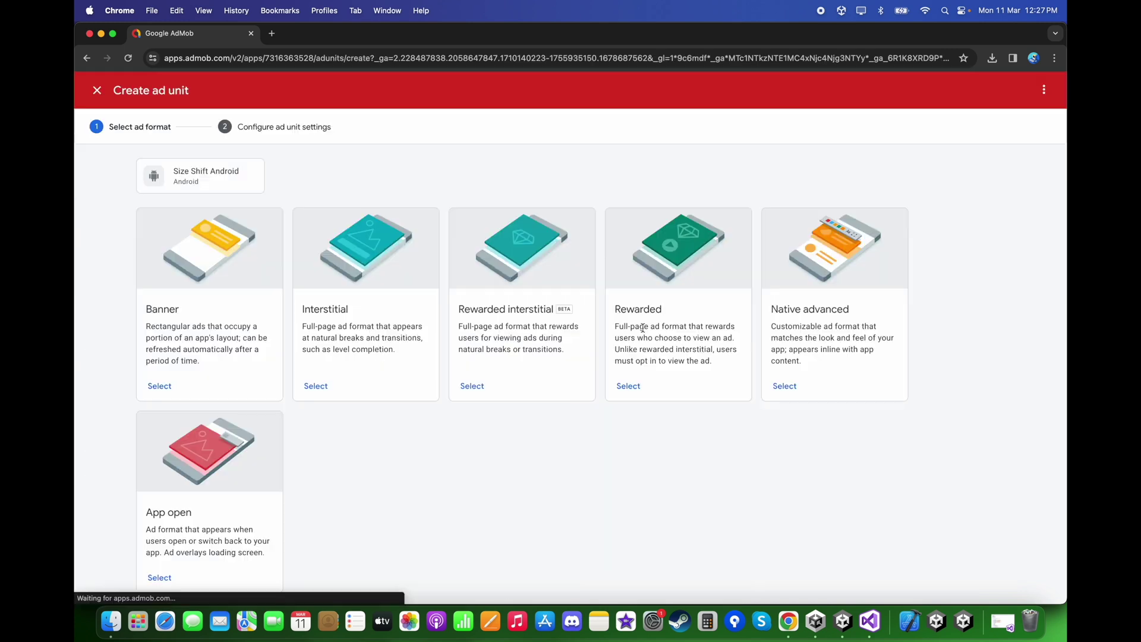
click(158, 386)
click(472, 267)
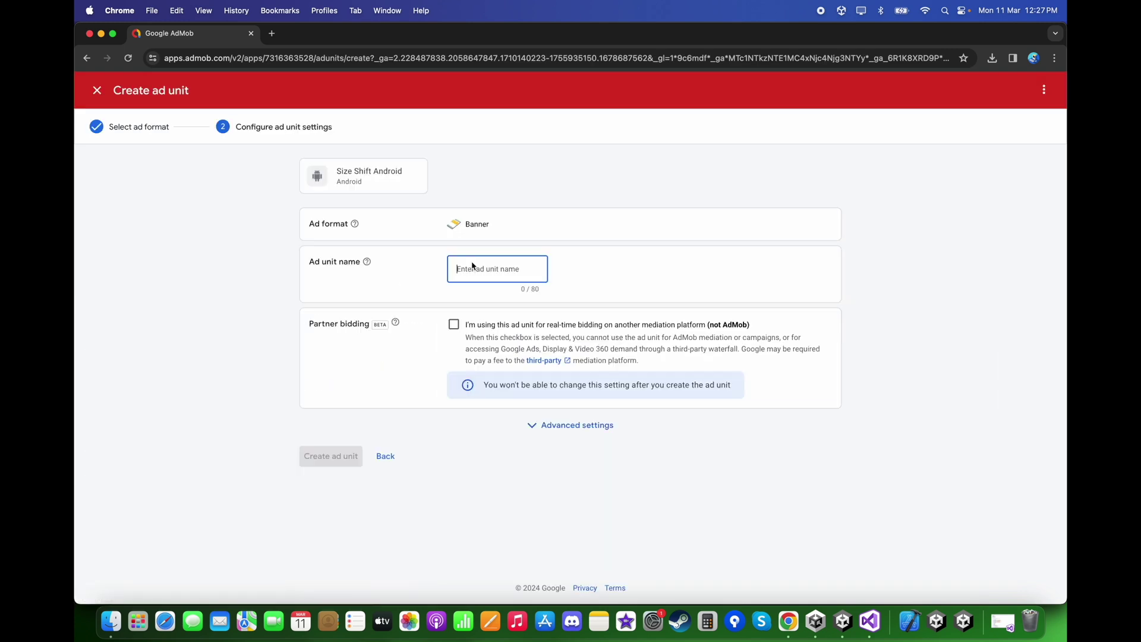
text(Banner_Android)
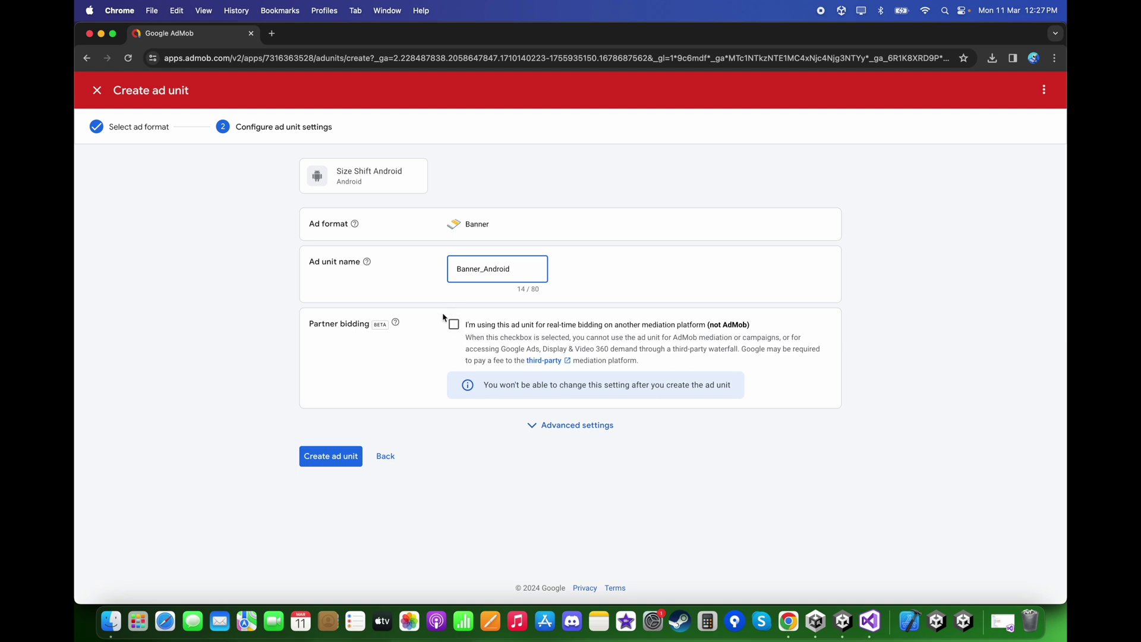
click(337, 458)
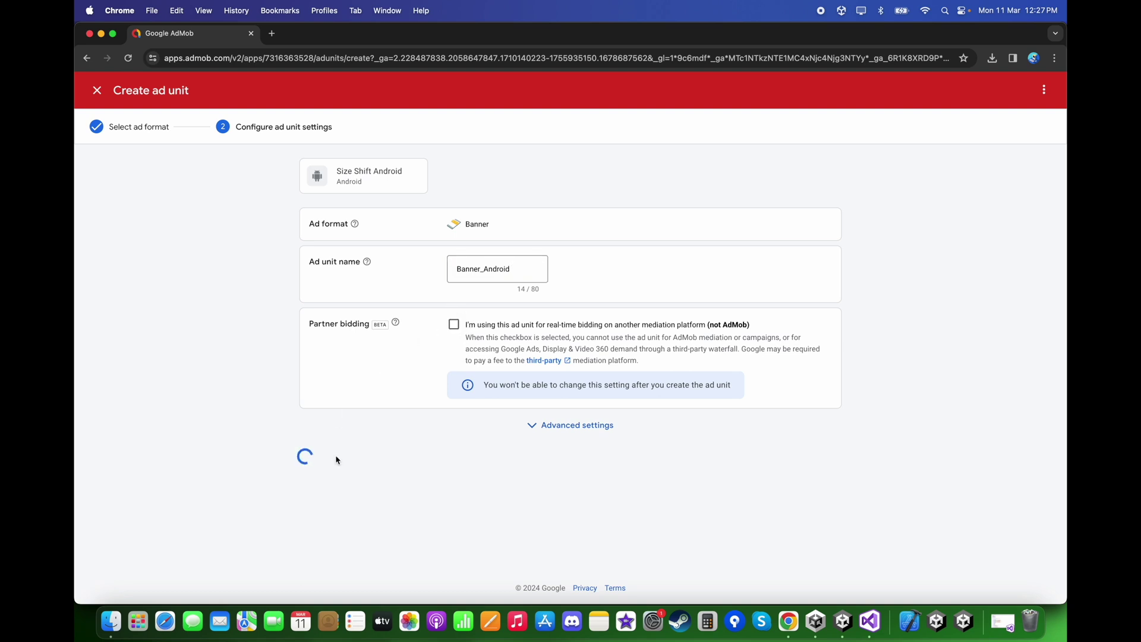
click(390, 433)
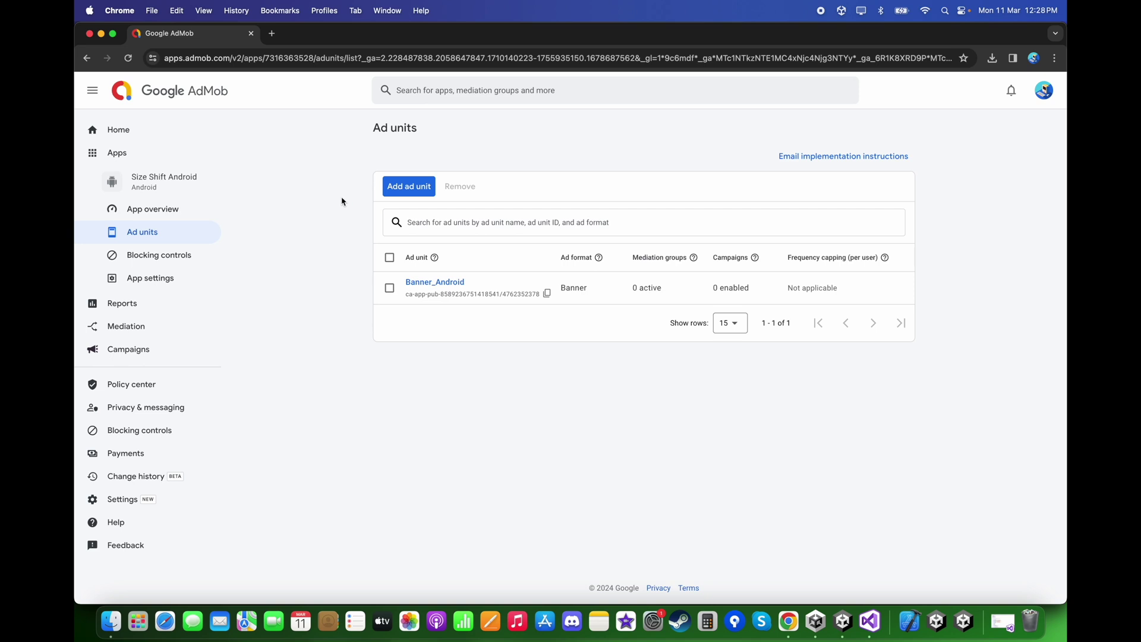
Create an Interstitial ad unit named Interstital_Android for the Size Shift Android app
click(388, 189)
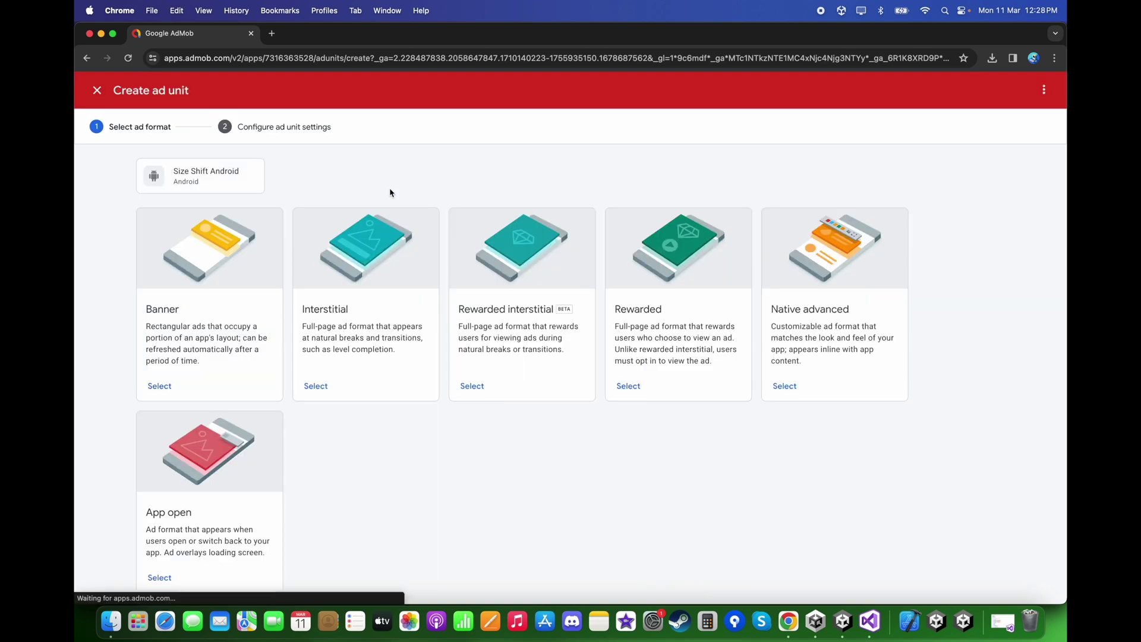
click(322, 386)
click(467, 267)
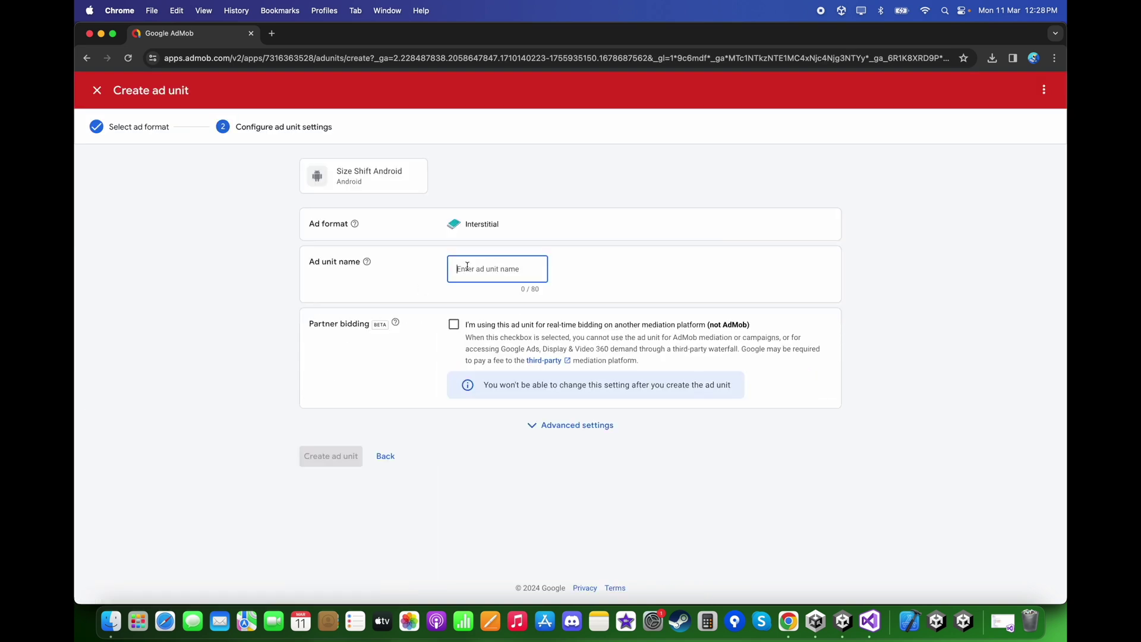
text(Interstital_Android)
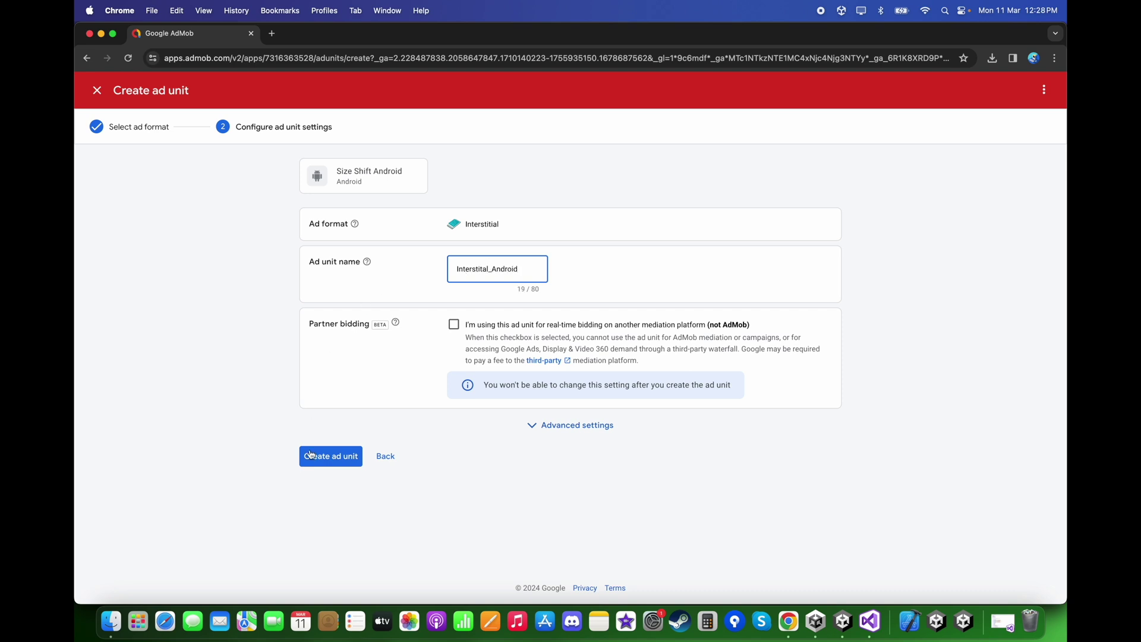
click(455, 516)
click(329, 464)
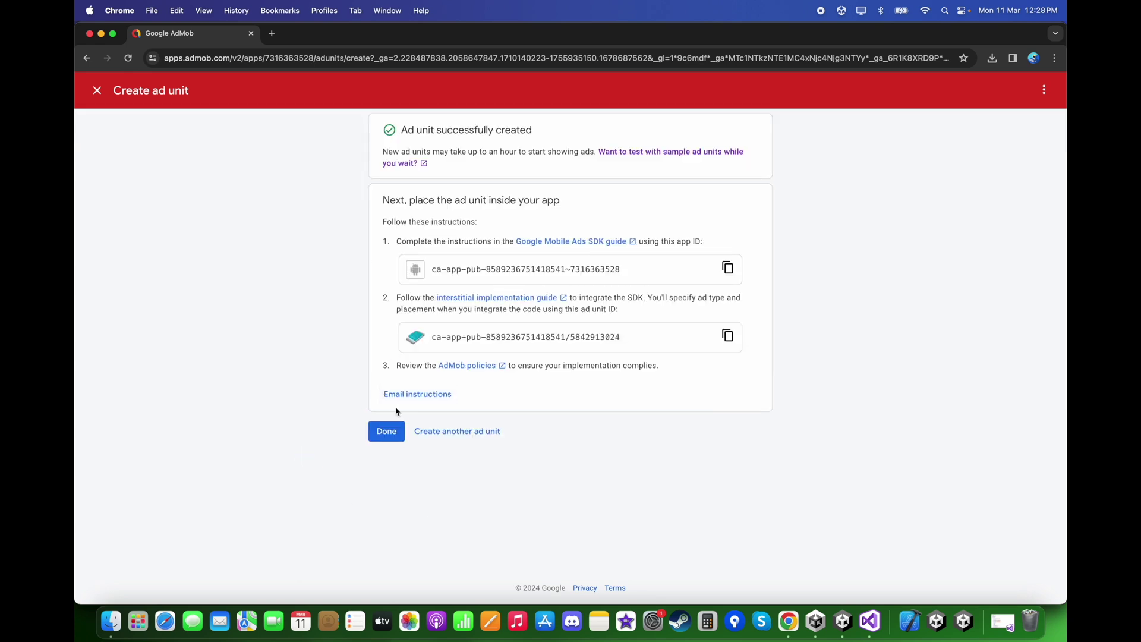
click(387, 432)
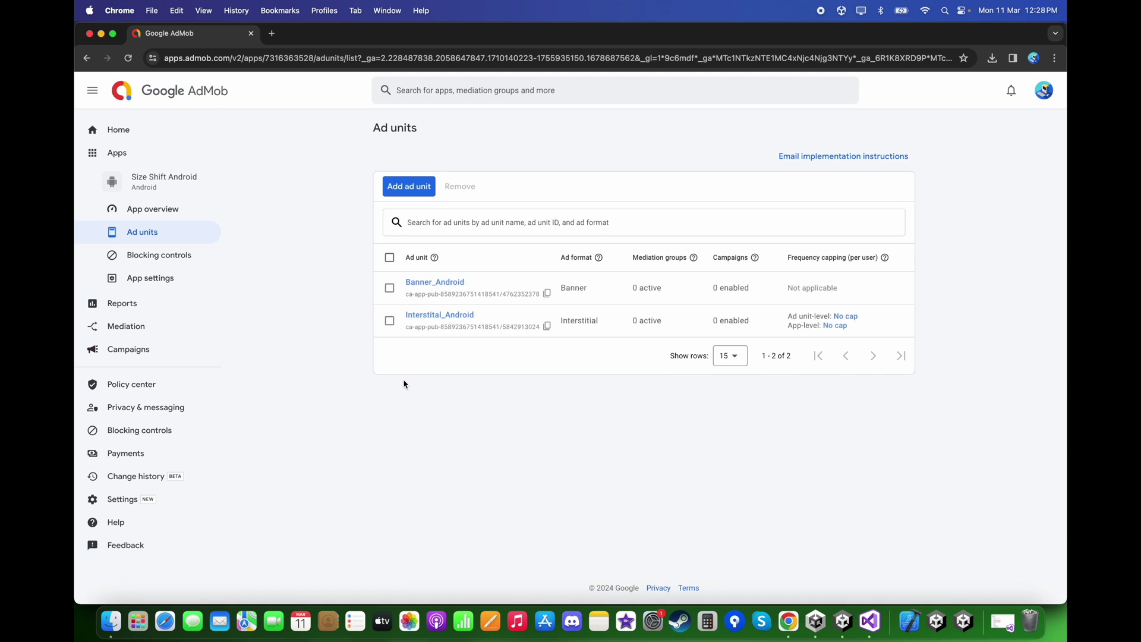
Create a Rewarded ad unit named Rewarded_Android, keeping the default reward settings
click(409, 187)
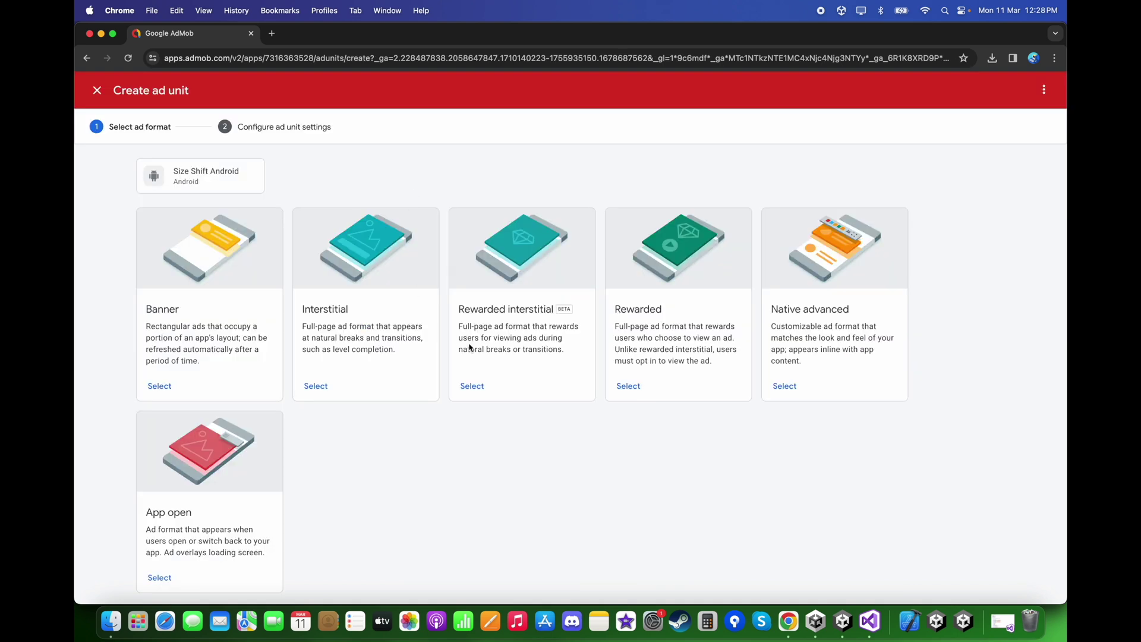
click(630, 387)
click(499, 268)
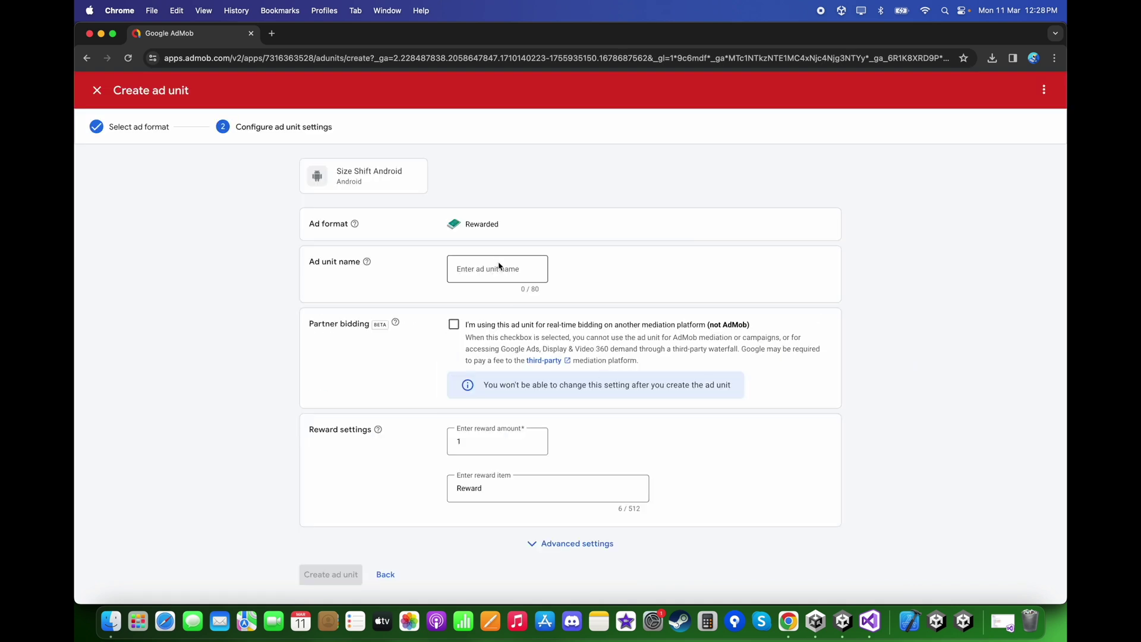
text(Rewarded_Android)
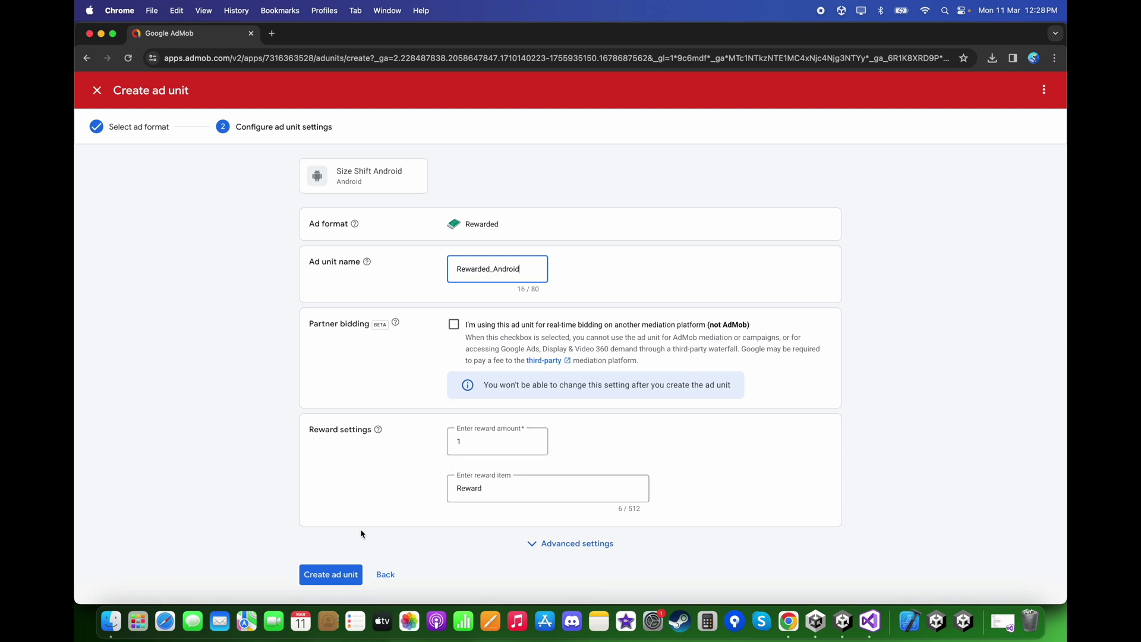
click(339, 579)
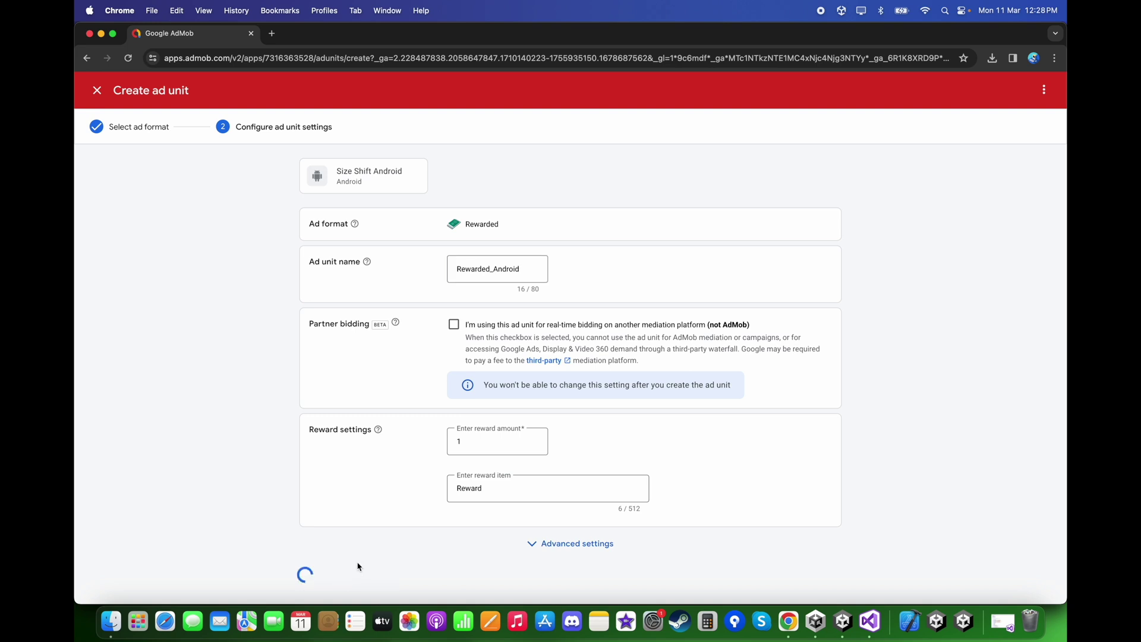
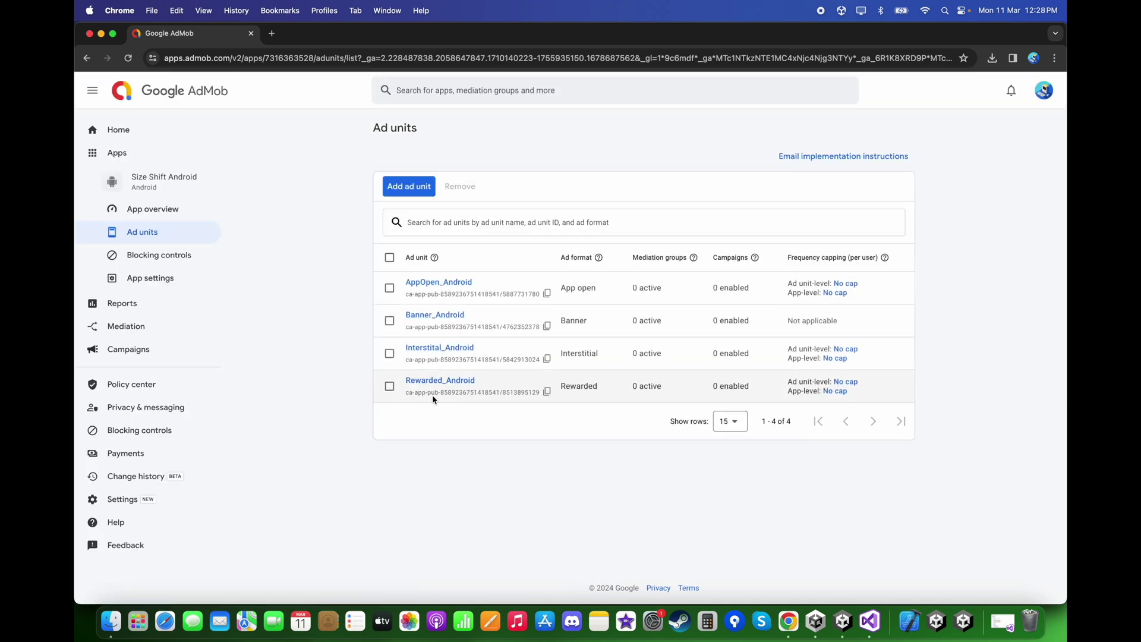
Create a Native advanced ad unit named Native_Android for the Size Shift Android app
click(409, 187)
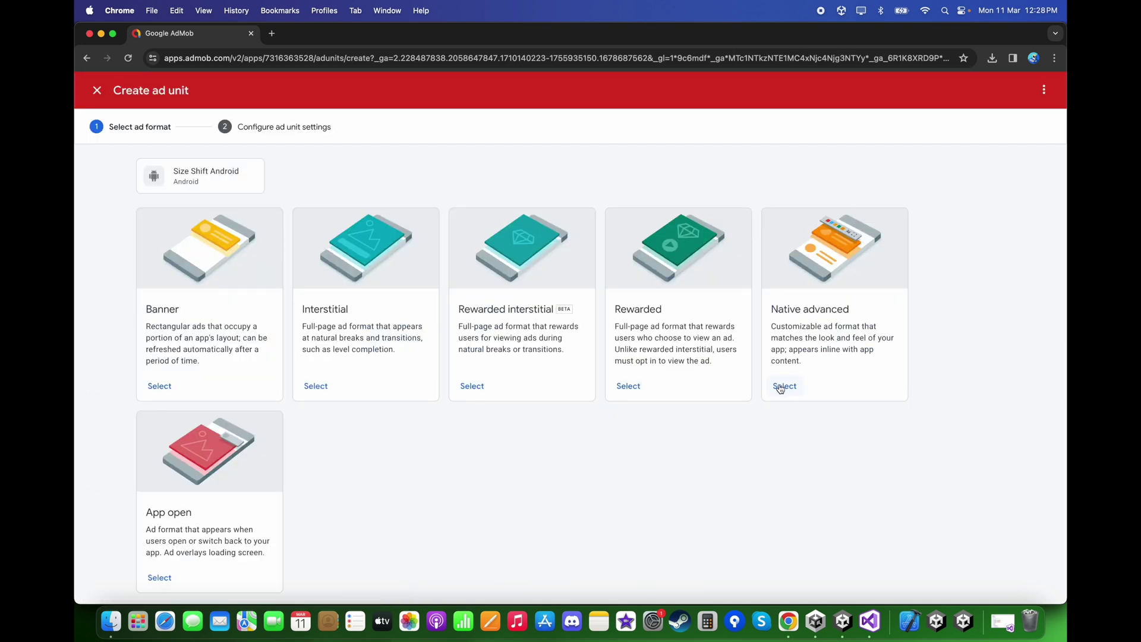
scroll(797, 391, down, 1)
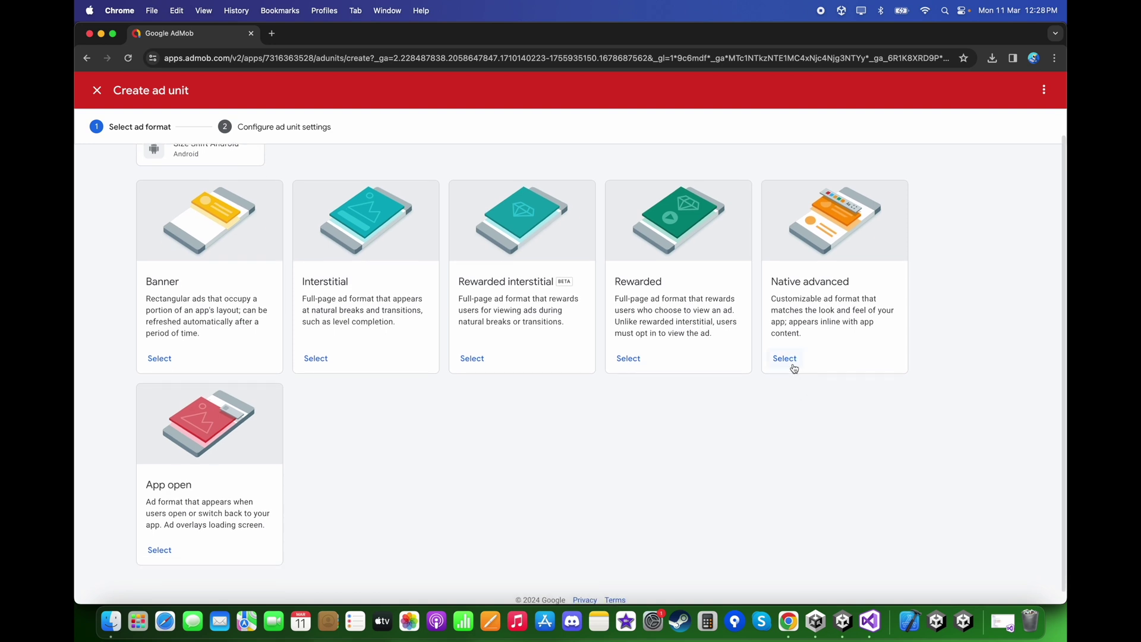
click(792, 363)
click(479, 280)
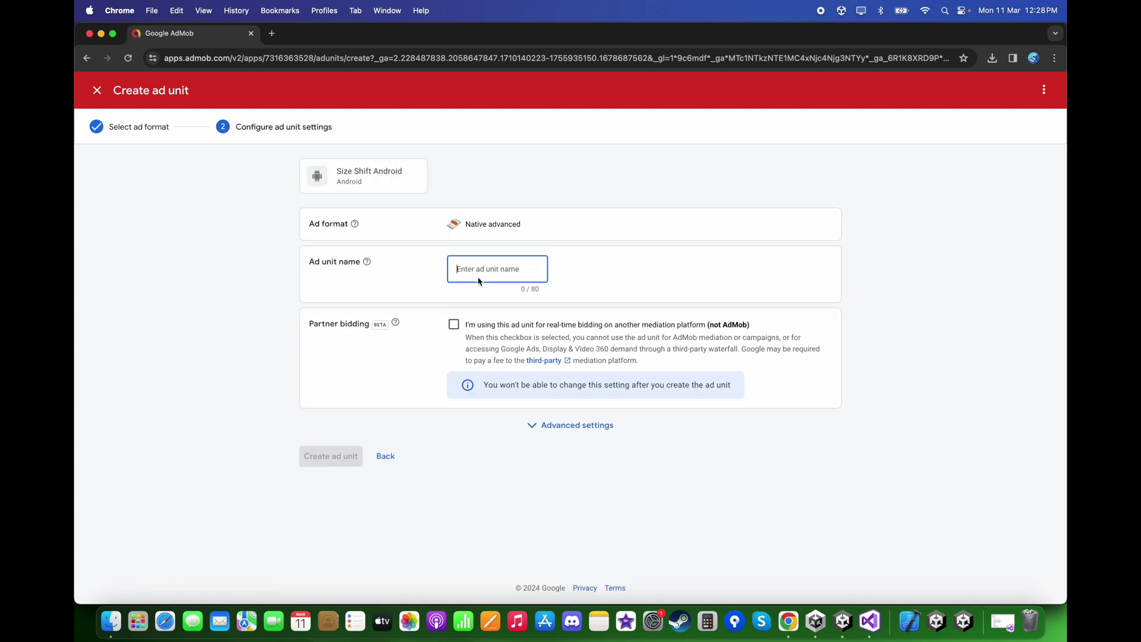
text(Native_A)
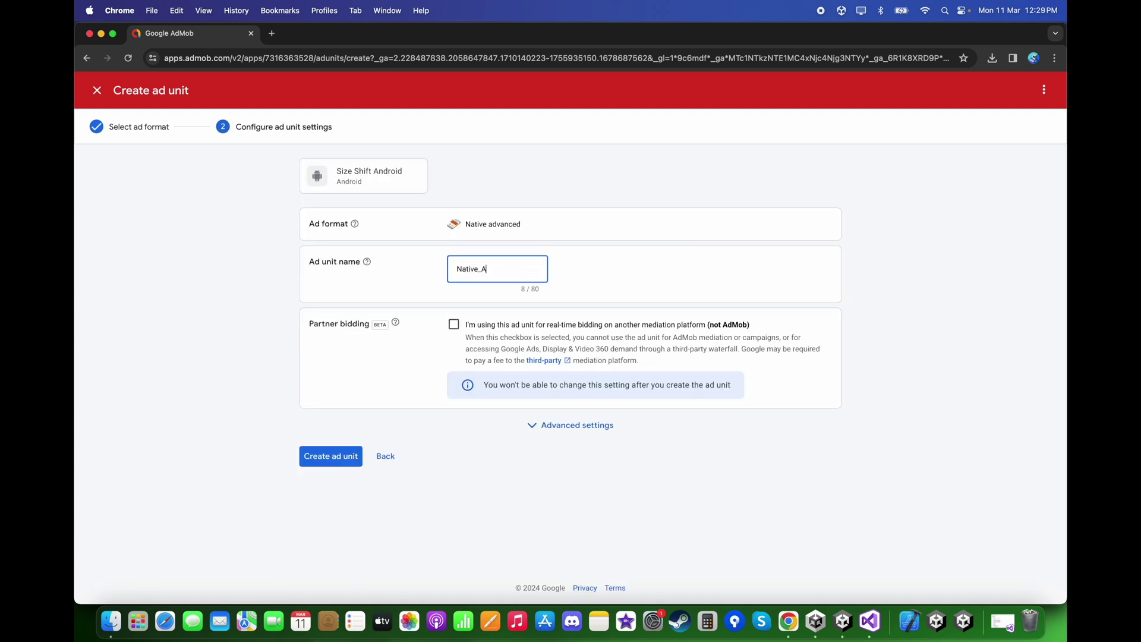
text(dndroid)
click(317, 460)
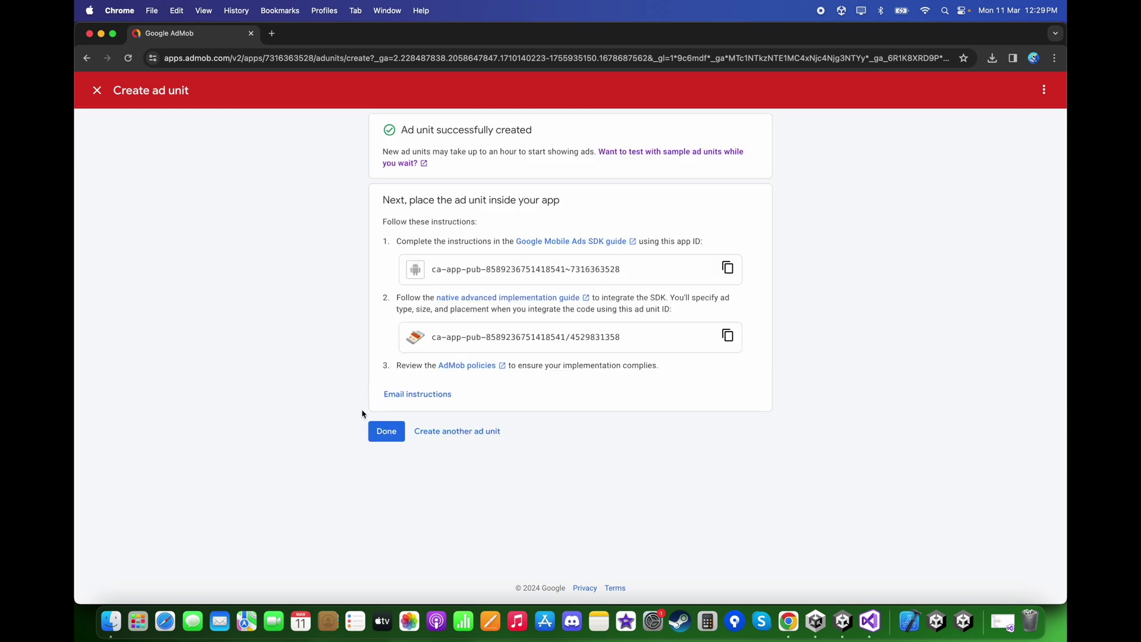
click(386, 432)
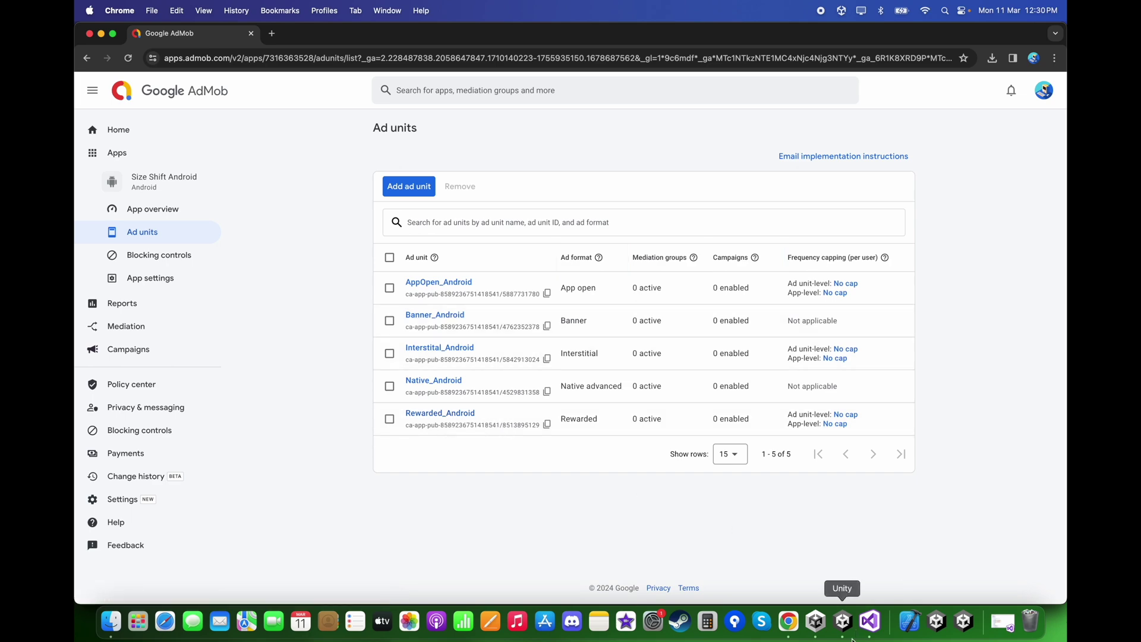
Copy the AppOpen_Android ad unit ID from AdMob into the Ads Initializer's Android App Open Id in Unity
click(842, 623)
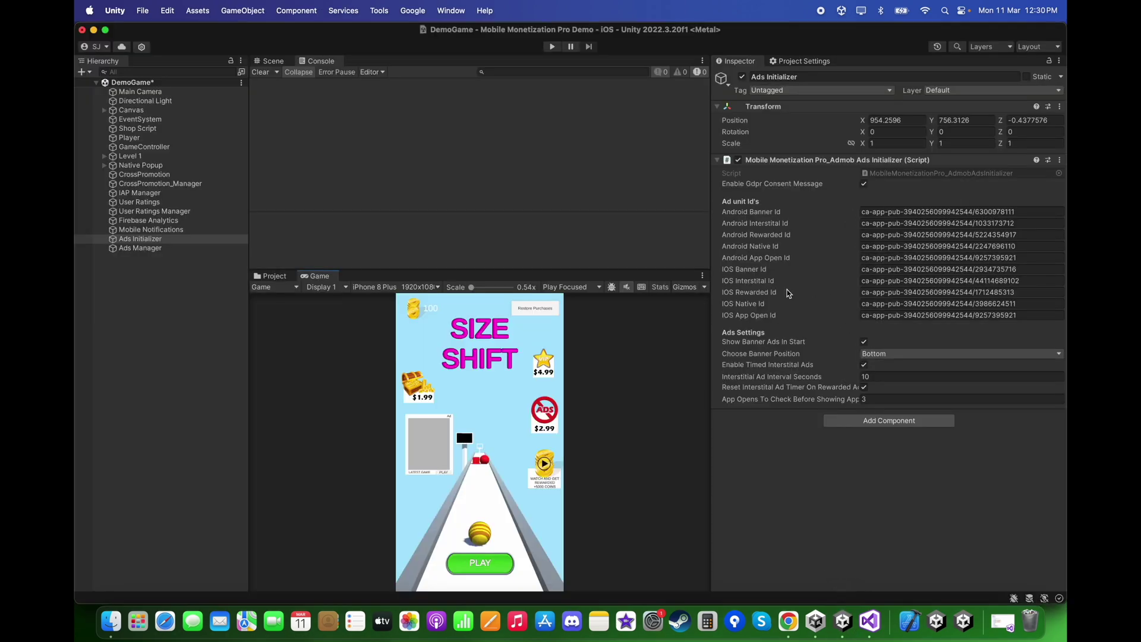
click(783, 618)
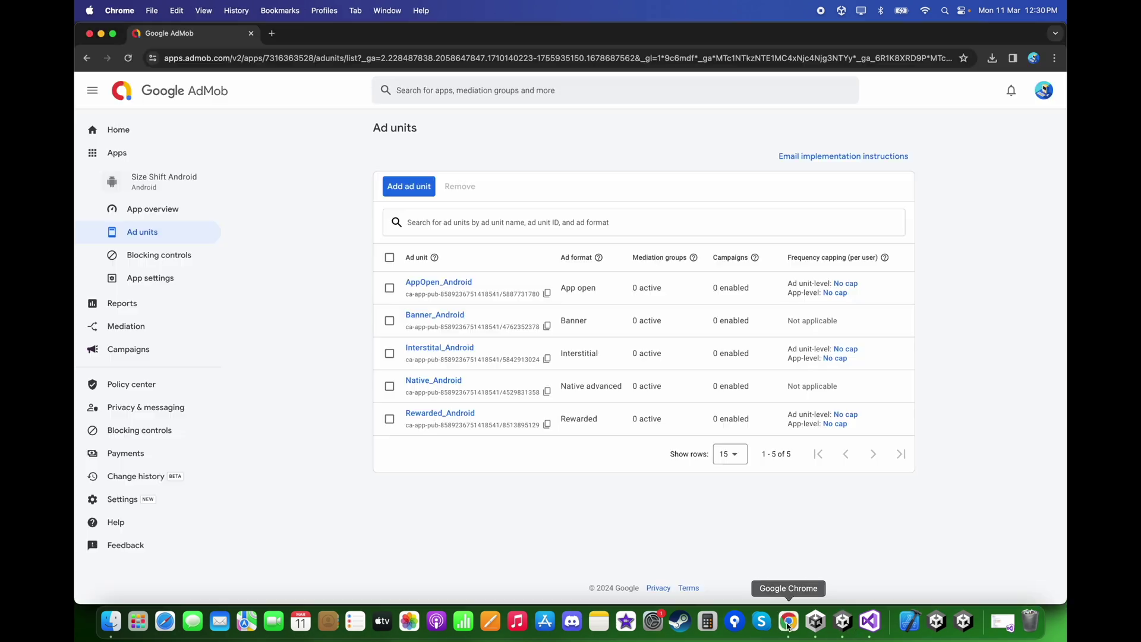
click(547, 294)
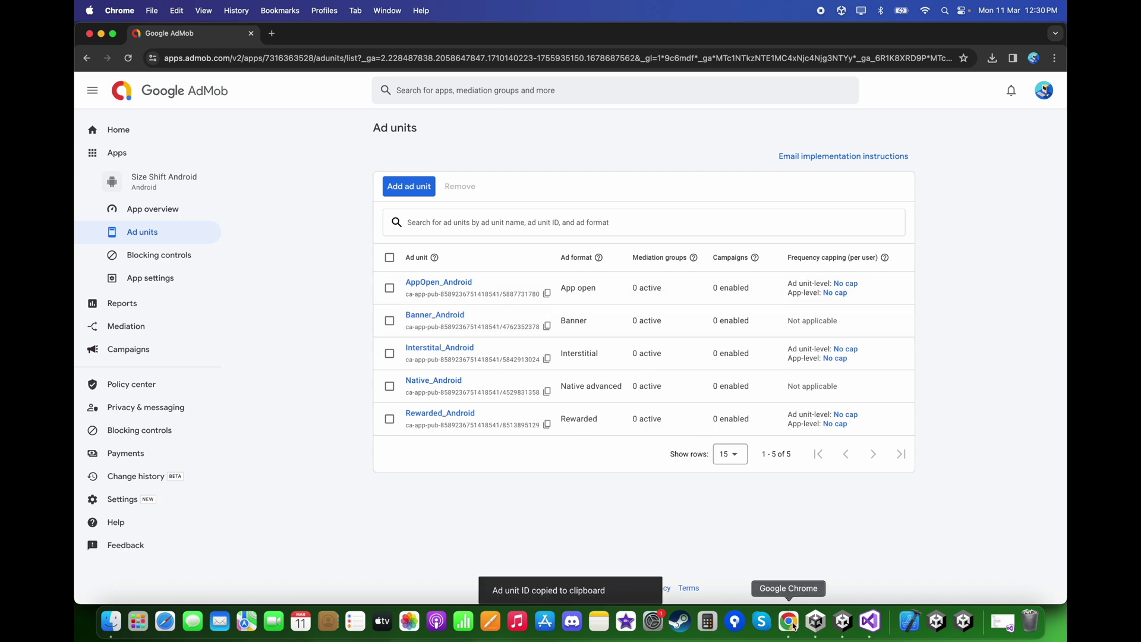
click(843, 621)
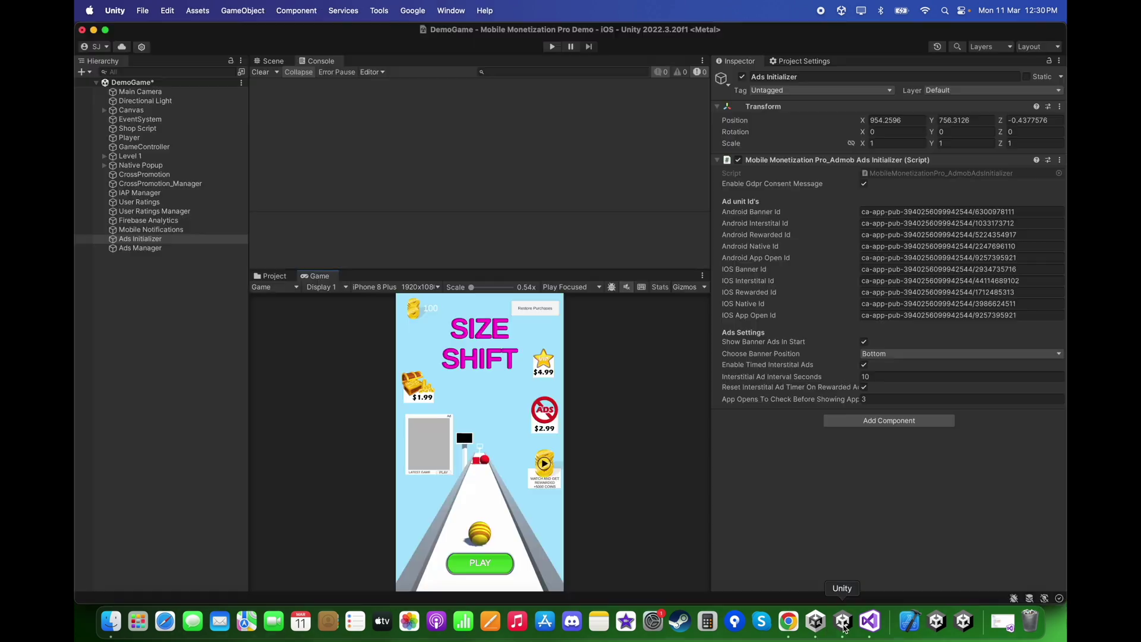
key(XF86MonBrightnessUp)
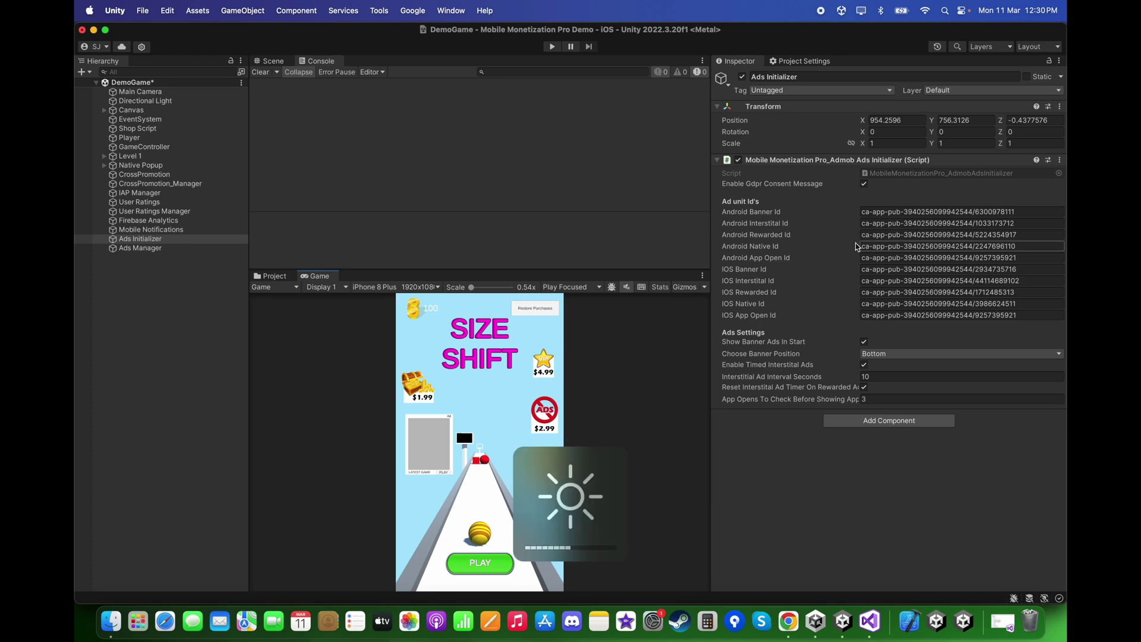
click(867, 259)
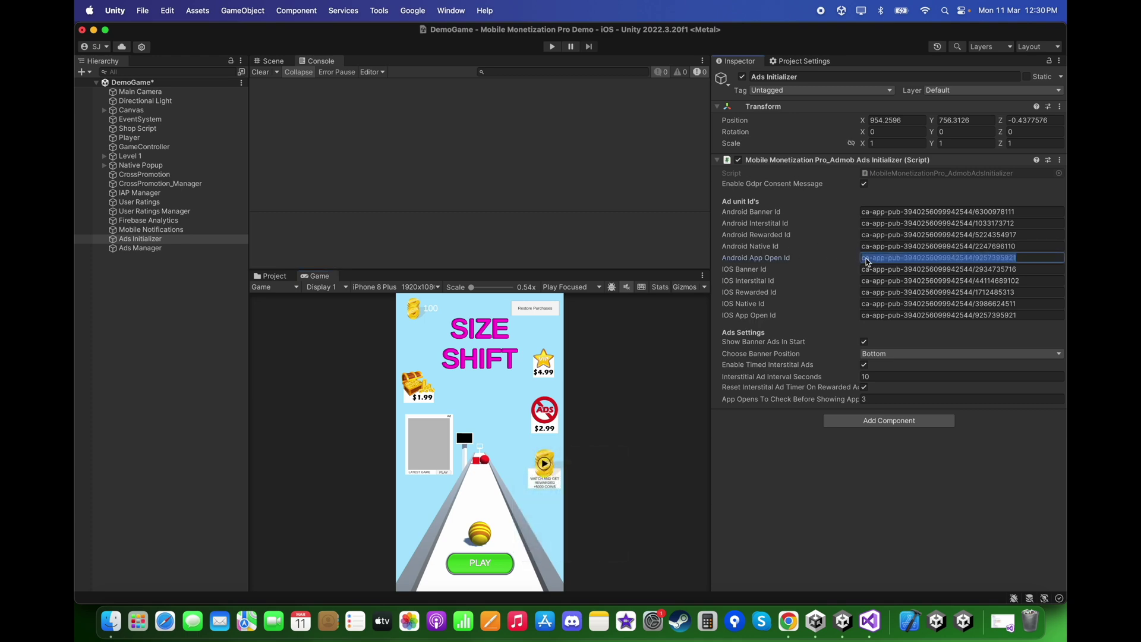
Copy the Banner_Android ad unit ID from AdMob into the Ads Initializer's Android Banner Id in Unity
click(791, 622)
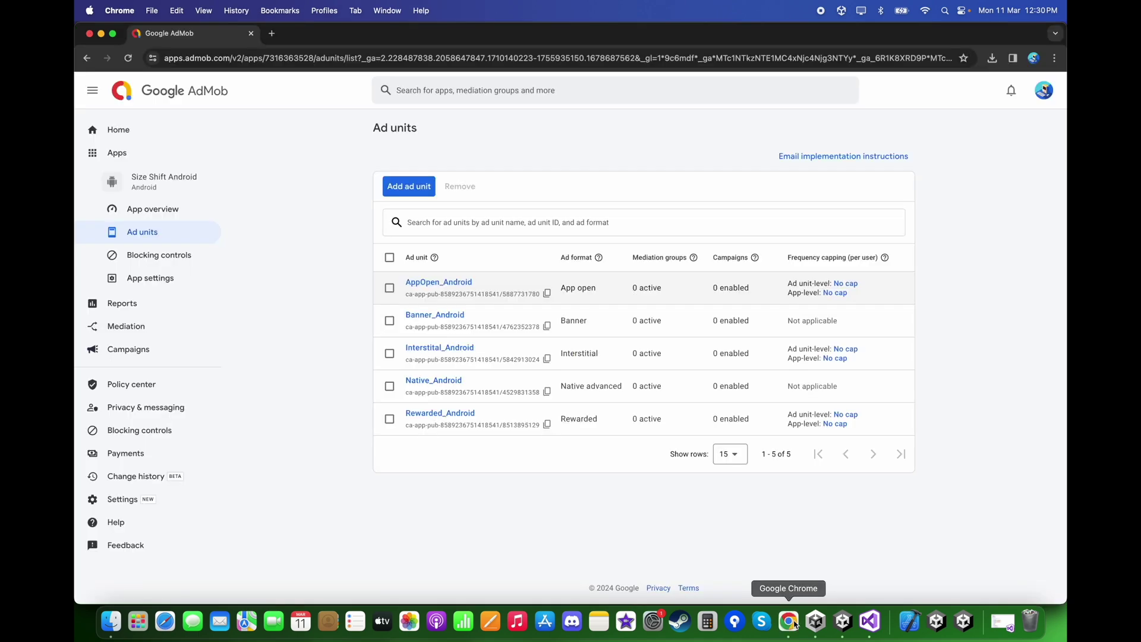
click(547, 326)
key(super+Tab)
click(873, 213)
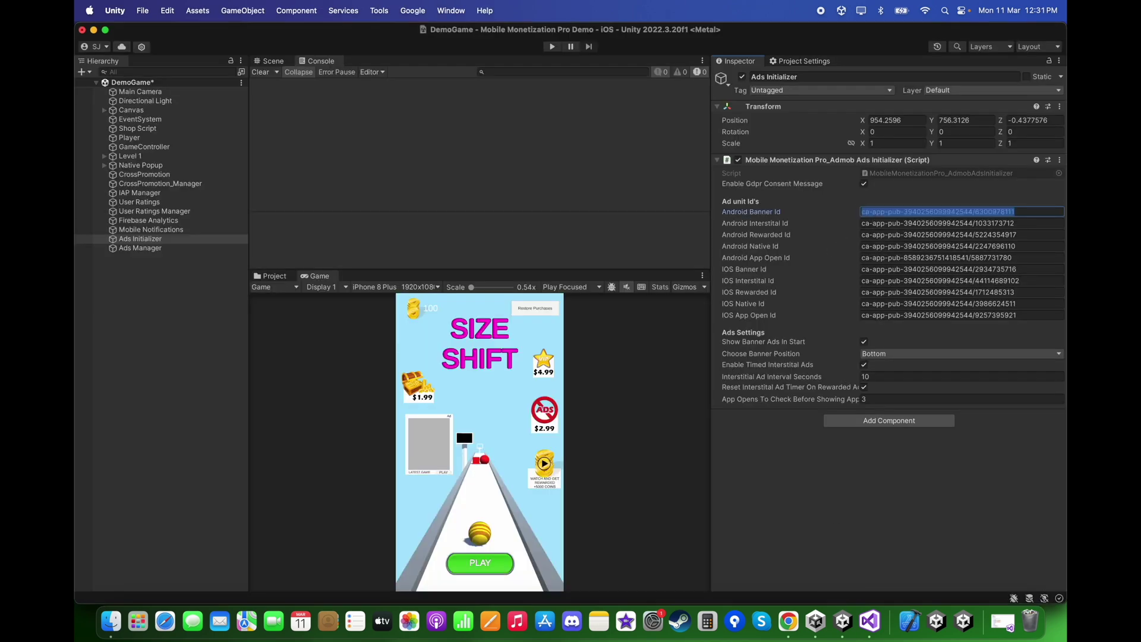
key(super+v)
Copy the Interstital_Android ad unit ID from AdMob into the Ads Initializer's Android Interstital Id in Unity
click(788, 622)
click(547, 507)
key(super+Tab)
key(Tab)
key(super+v)
Copy the Rewarded and Native Android ad unit IDs from AdMob into the Ads Initializer's Android Rewarded Id and Android Native Id in Unity
click(788, 622)
click(547, 423)
key(super+Tab)
key(Tab)
key(super+v)
key(super+Tab)
click(547, 423)
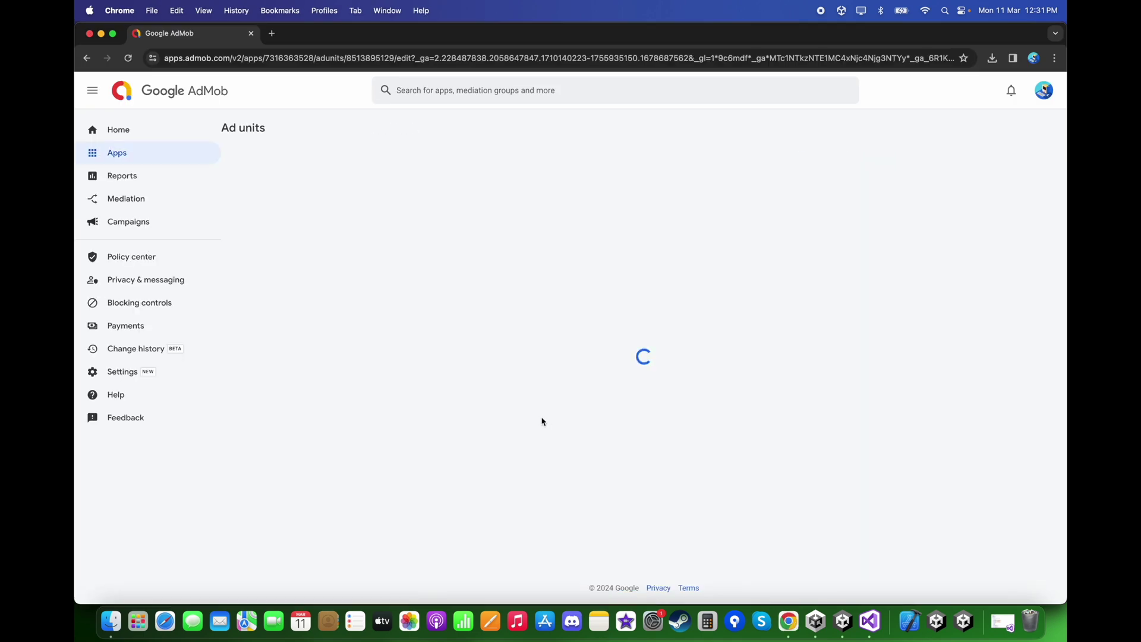
click(547, 393)
click(964, 622)
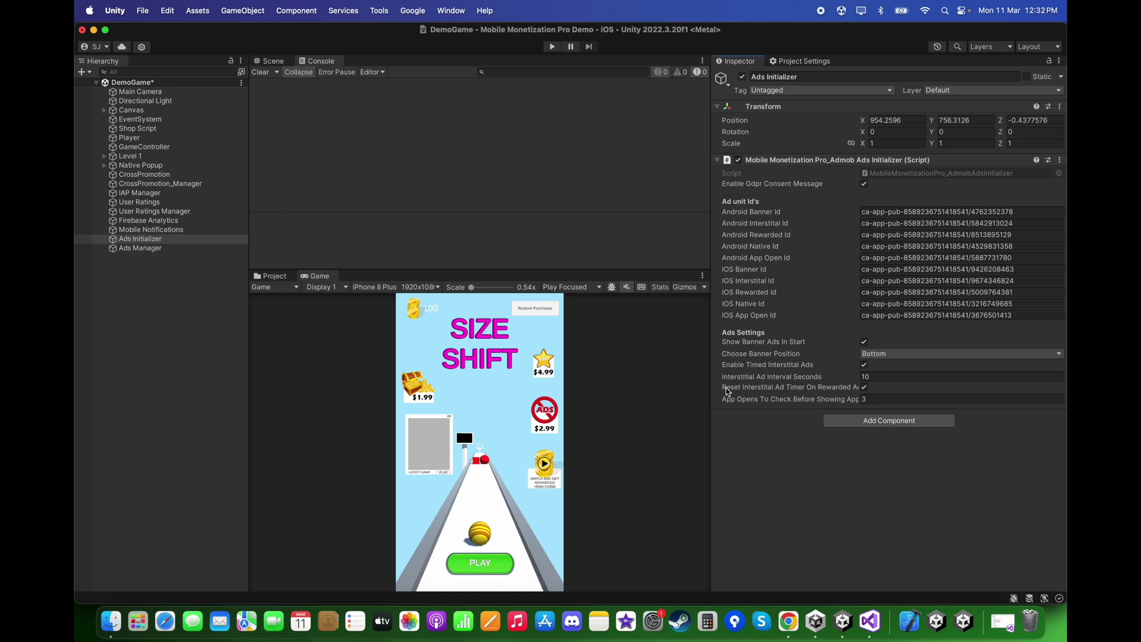
Turn Show Banner Ads In Start off and back on, checking the Ads Manager's Show Banner Ad Button setting in between
click(865, 342)
click(143, 249)
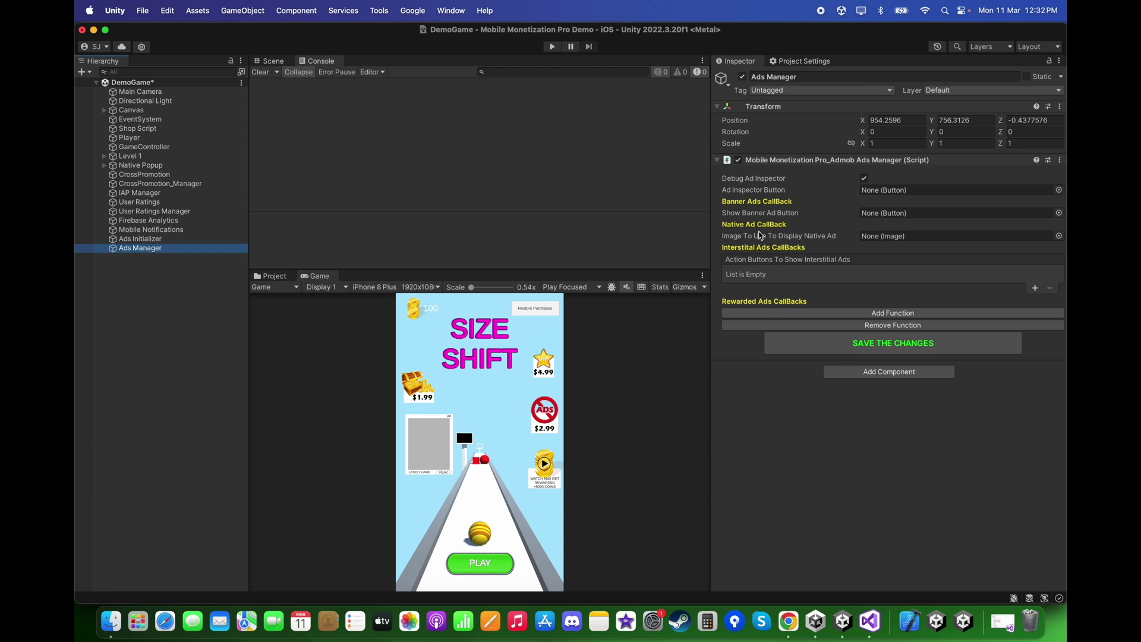
click(751, 216)
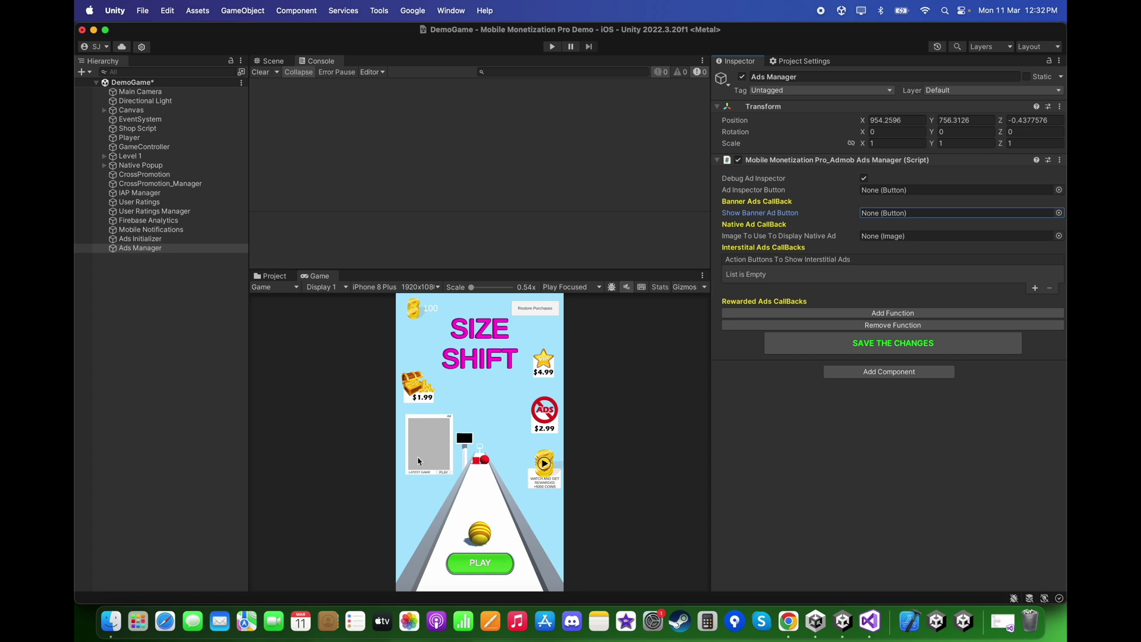
click(166, 240)
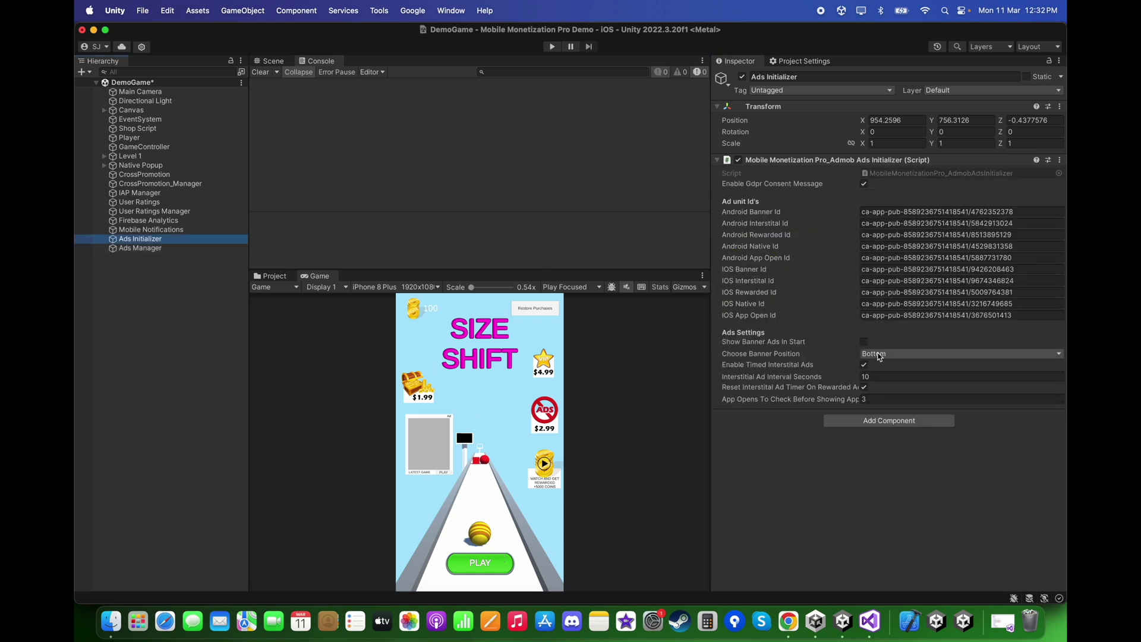
click(864, 342)
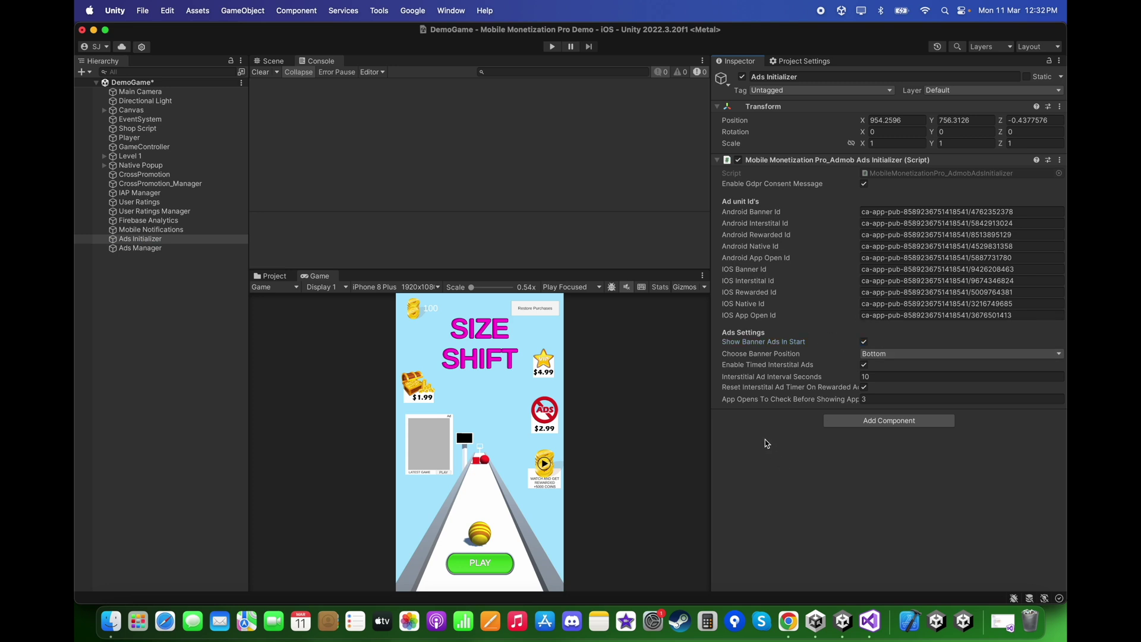
Set the Ads Initializer's banner position to Bottom and review the Interstitial Ad Interval Seconds setting
click(886, 357)
click(886, 382)
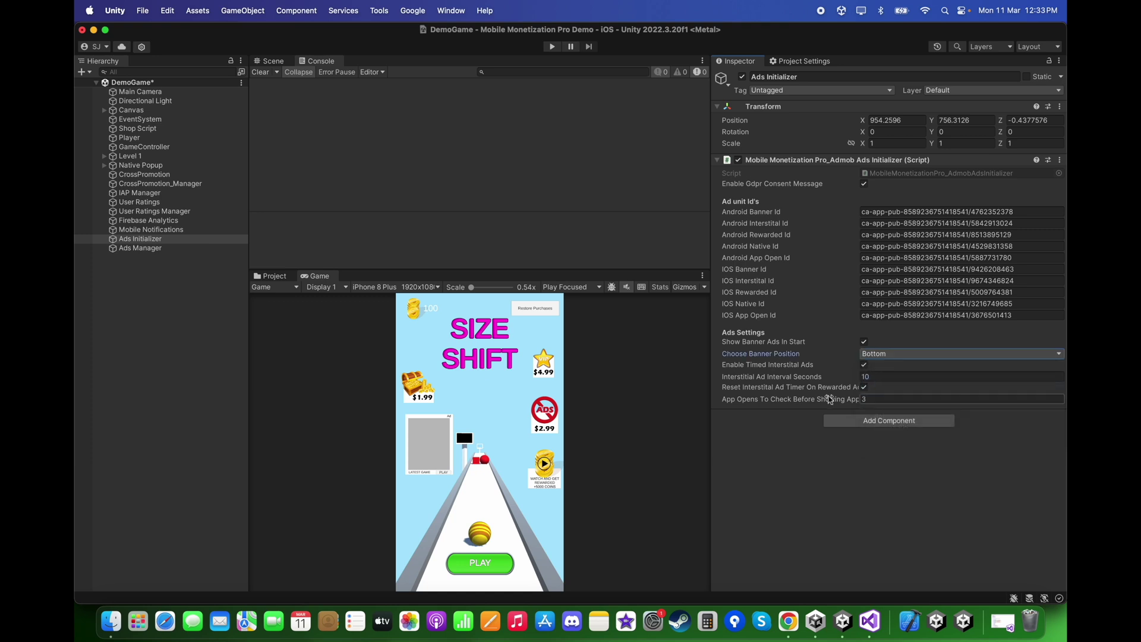
drag(712, 385, 655, 381)
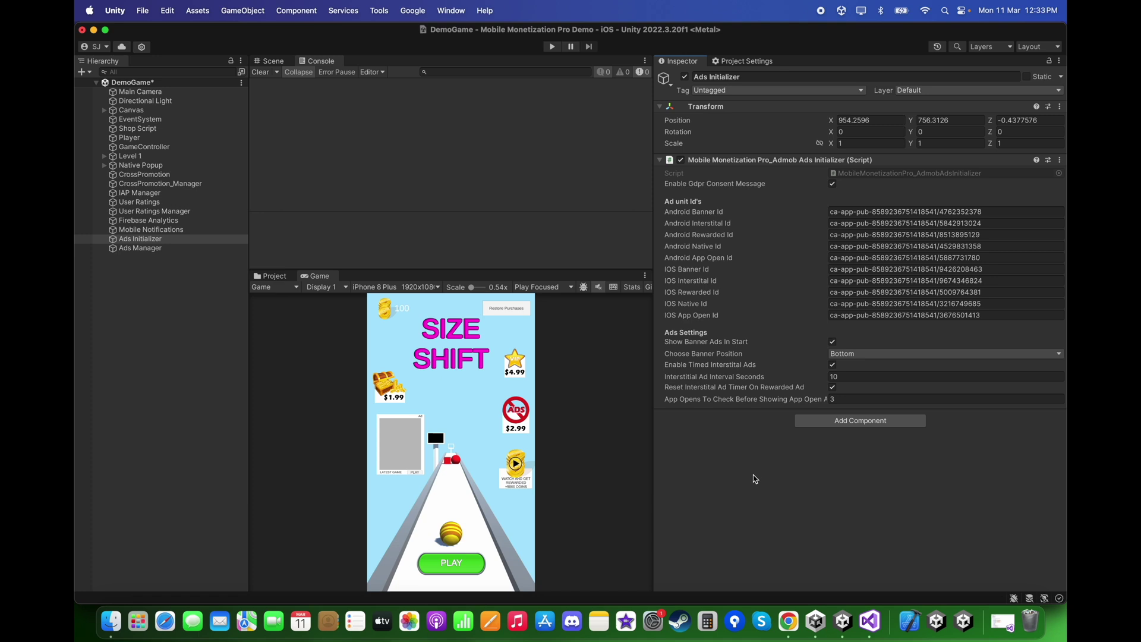
click(685, 379)
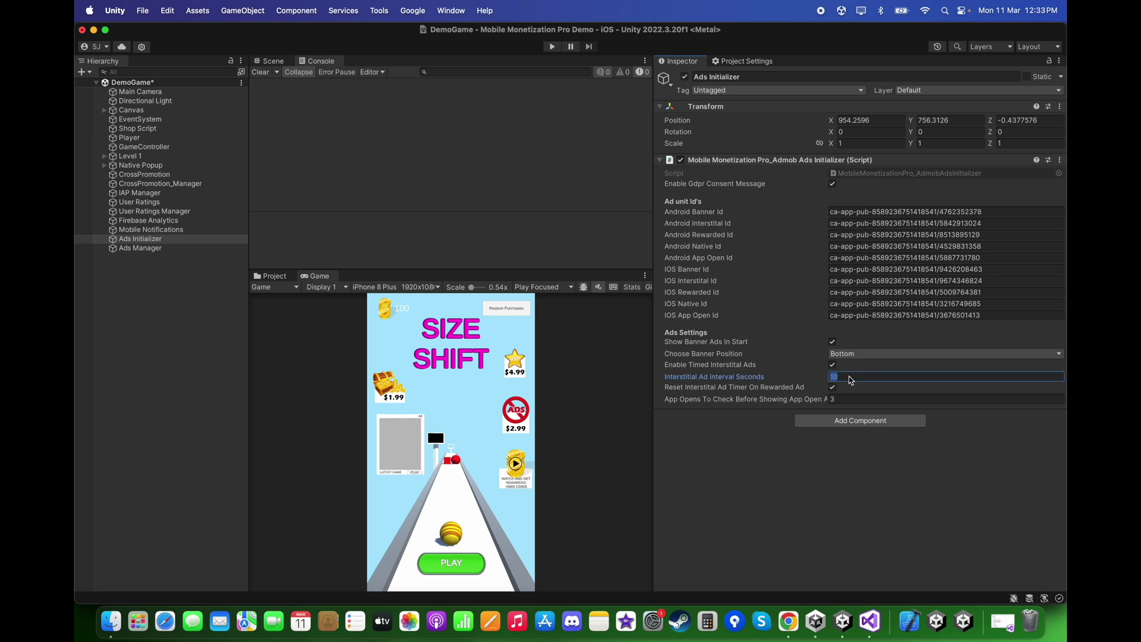
click(796, 473)
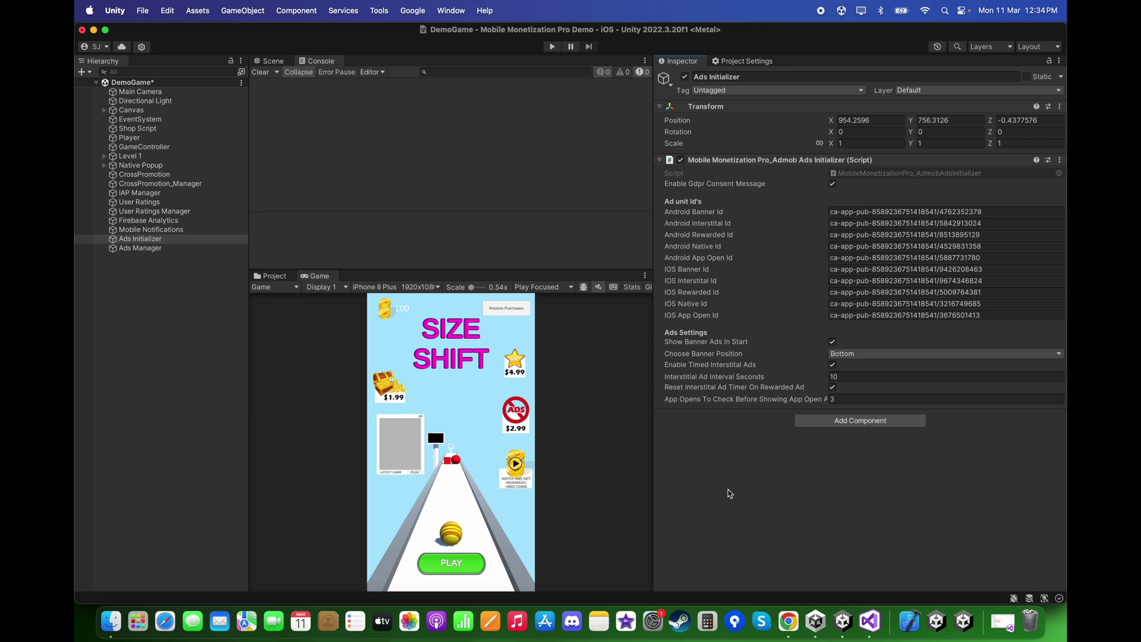
Set the Ads Initializer's App Opens To Check Before Showing App Open Ad value to 1
drag(654, 428, 617, 397)
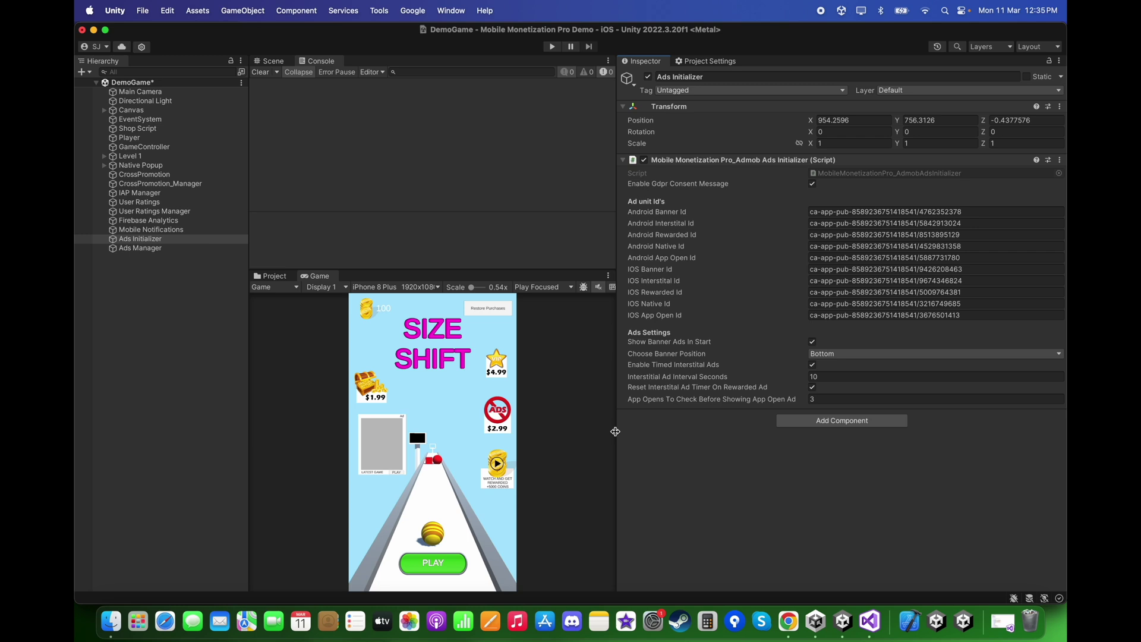
click(815, 400)
click(814, 400)
text(1)
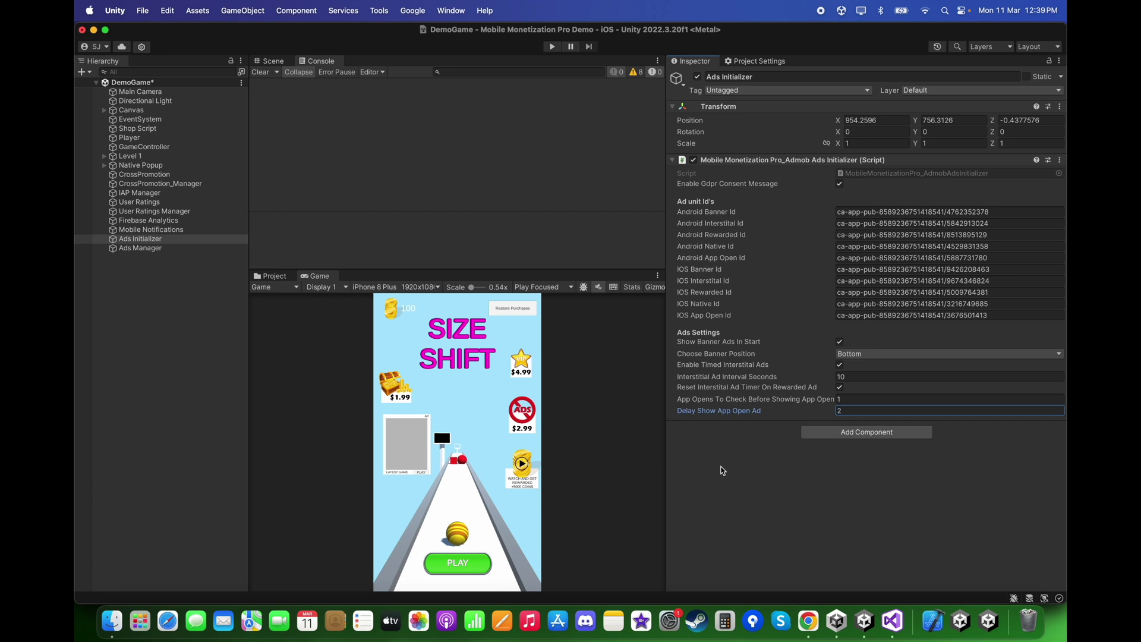
click(800, 508)
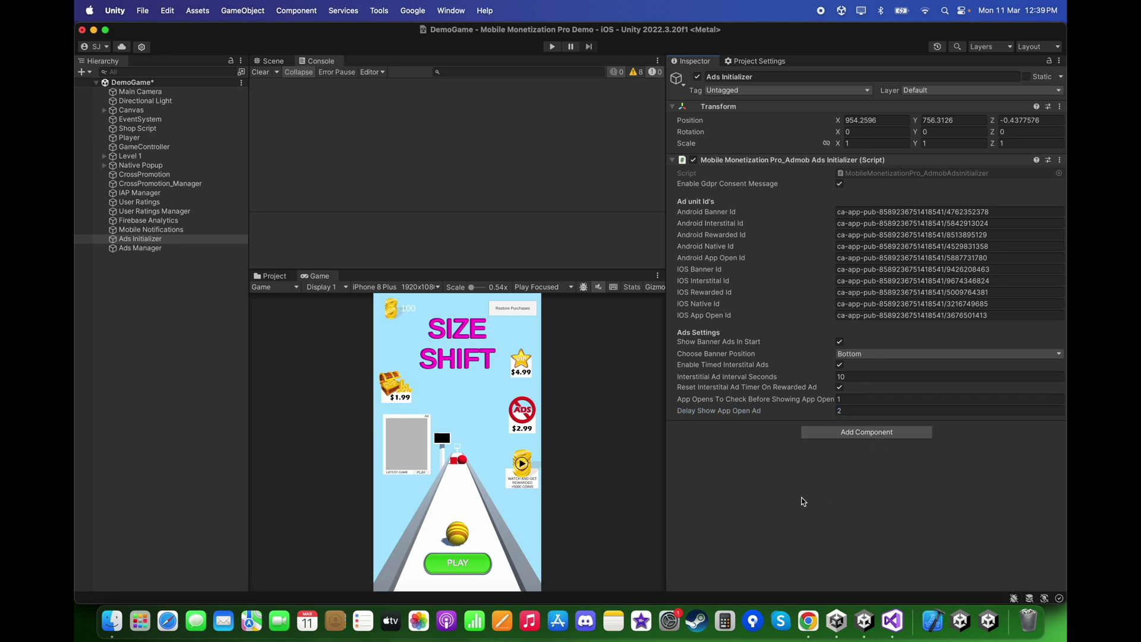
Disable Debug Ad Inspector on the Ads Manager object
click(164, 248)
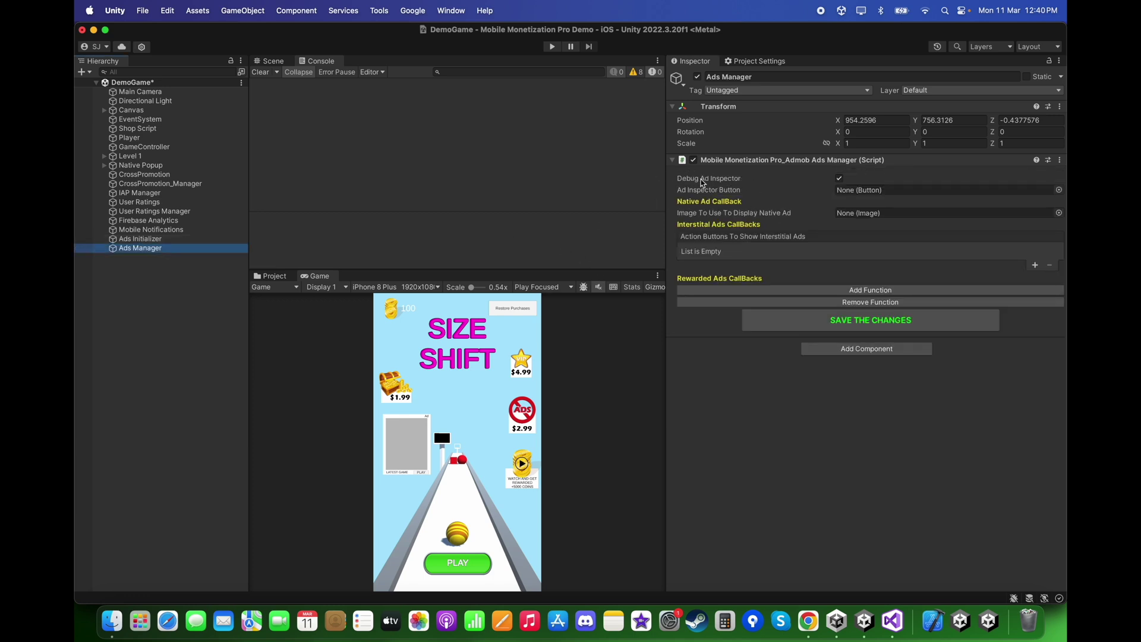
click(727, 180)
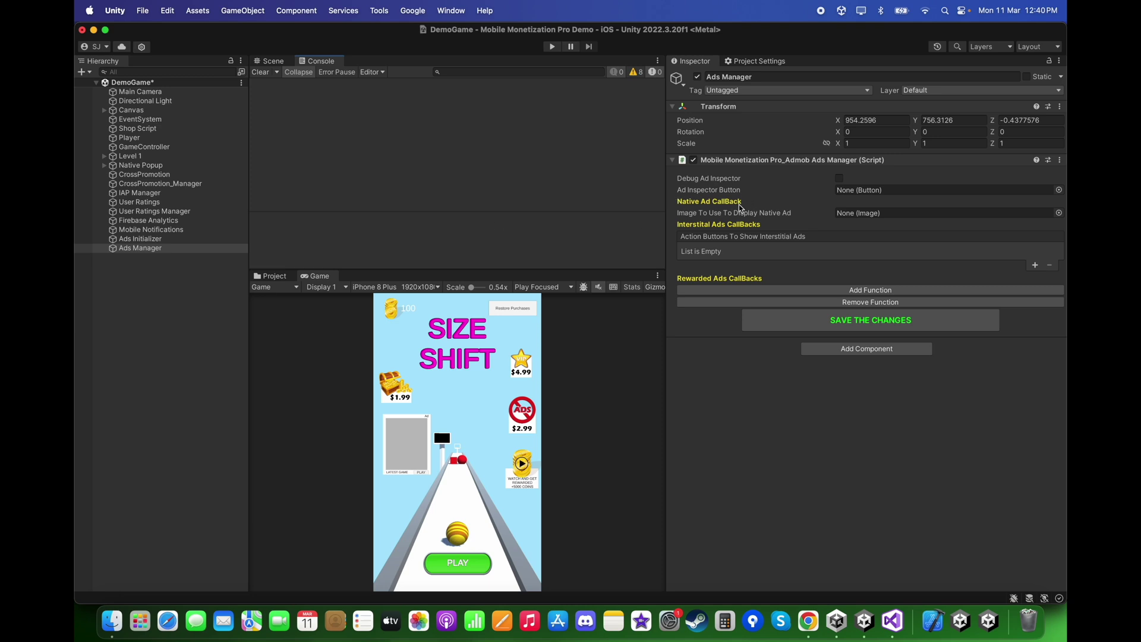
View the Native Popup object from the front in the 3D perspective Scene view
click(273, 62)
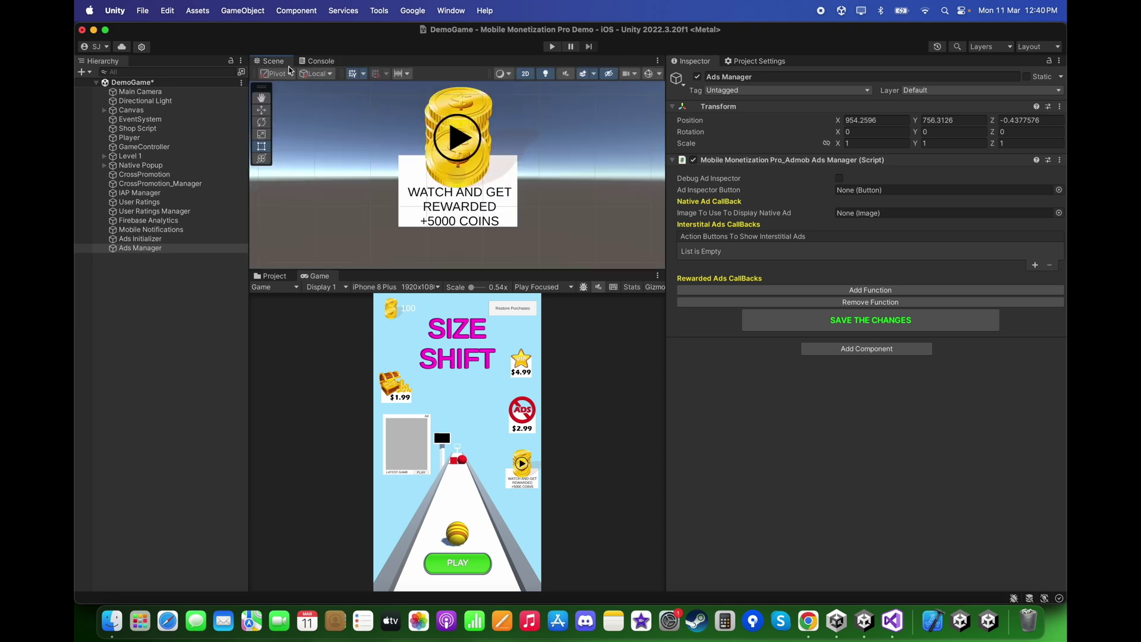
click(525, 76)
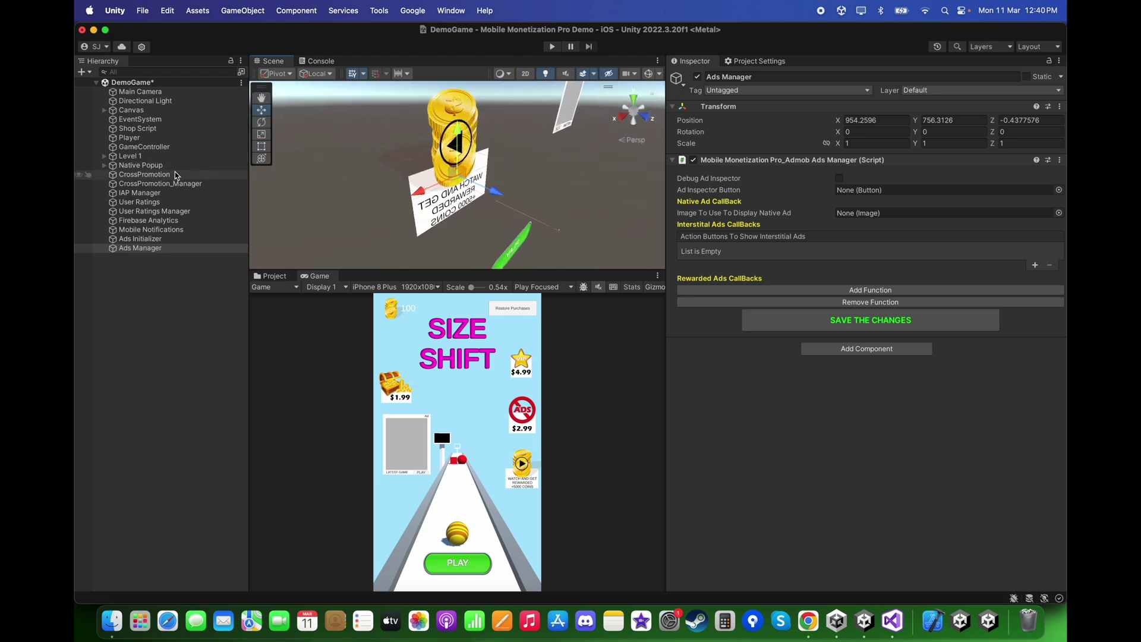
double_click(140, 165)
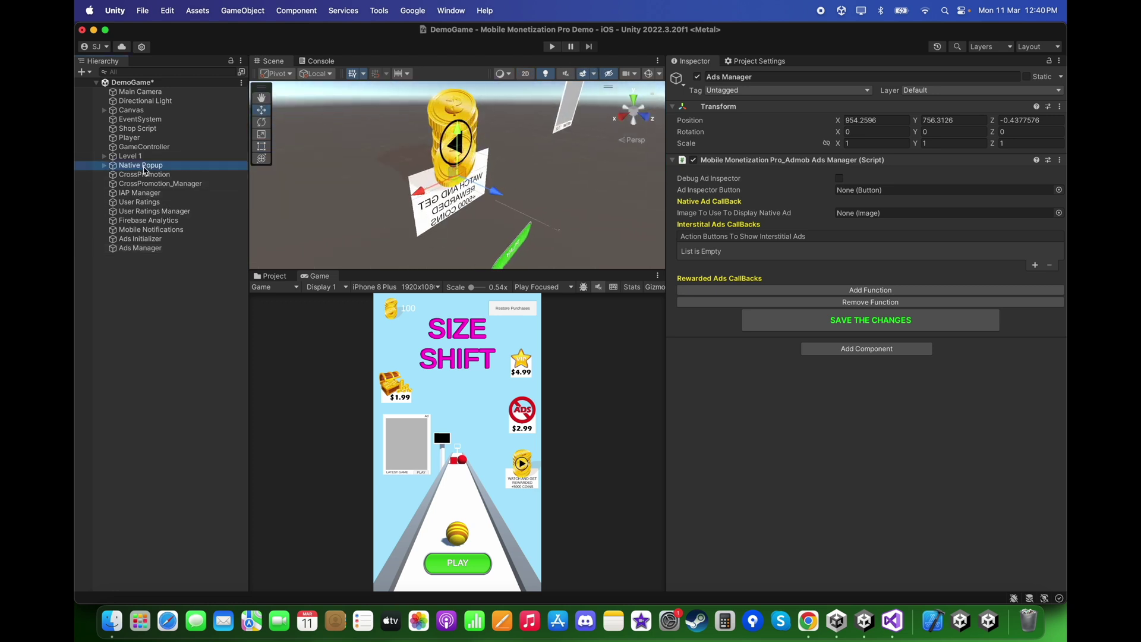
alt+drag(381, 168, 431, 183)
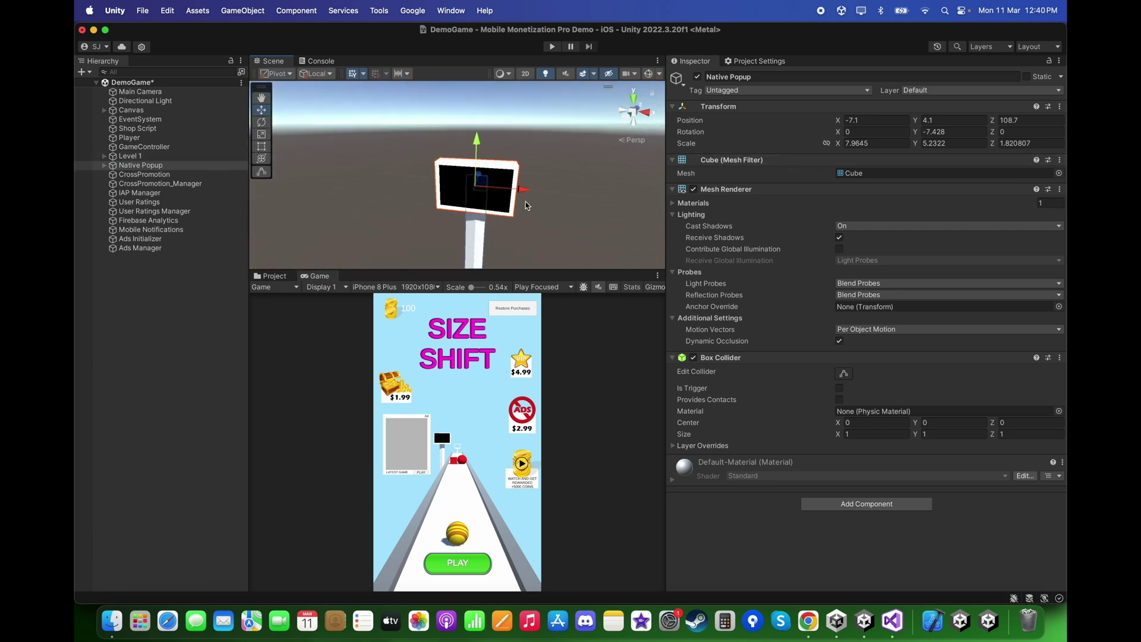
alt+drag(531, 208, 475, 208)
Inspect the Native Popup's child objects: Pole, the Canvas 3D render settings, and the Native_Image component
click(141, 165)
click(104, 165)
click(145, 176)
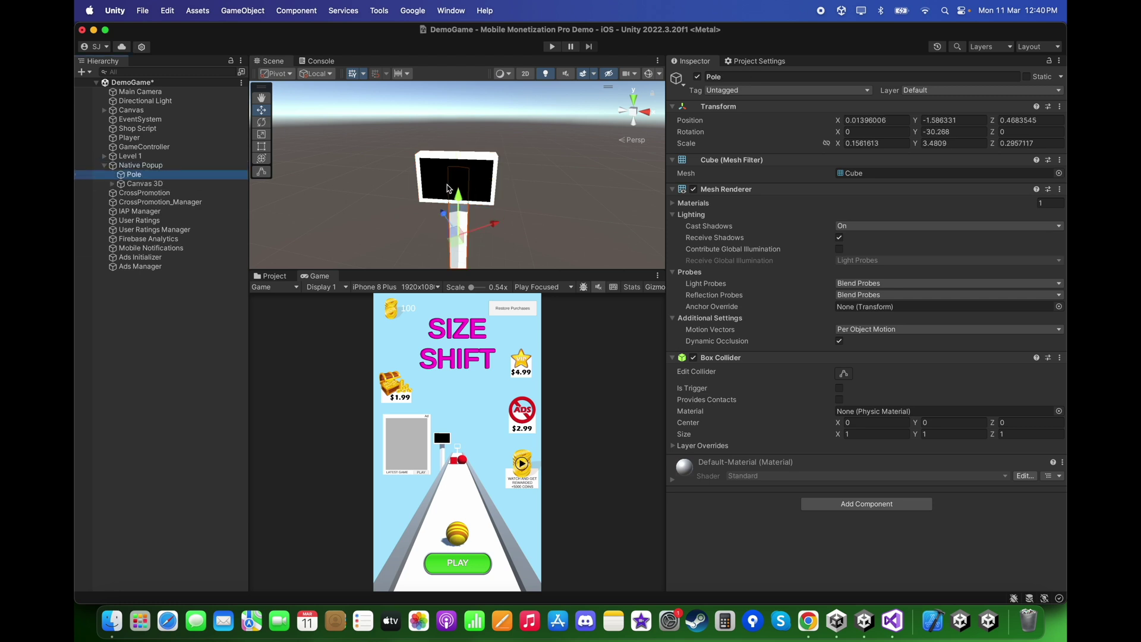
click(184, 185)
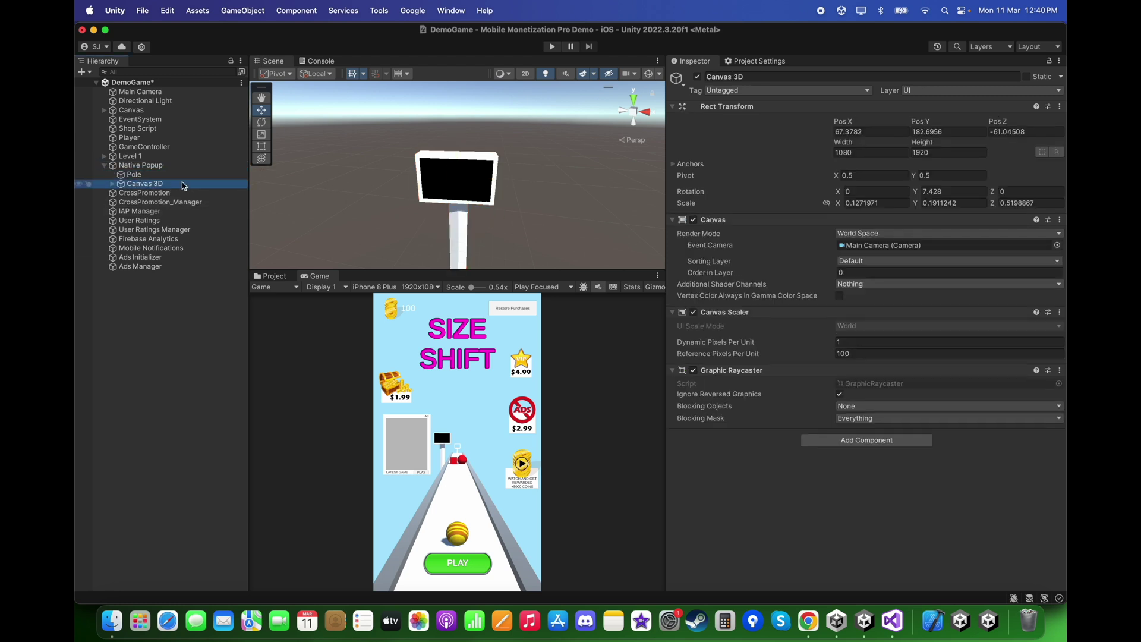
key(Right)
key(Down)
key(Up)
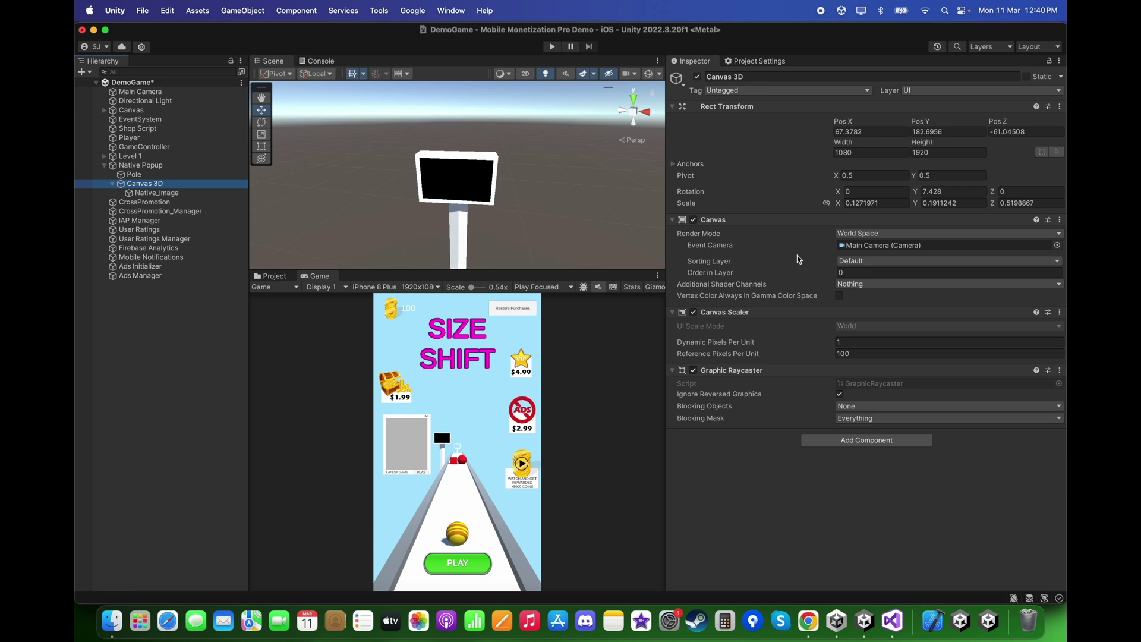
click(140, 194)
click(774, 341)
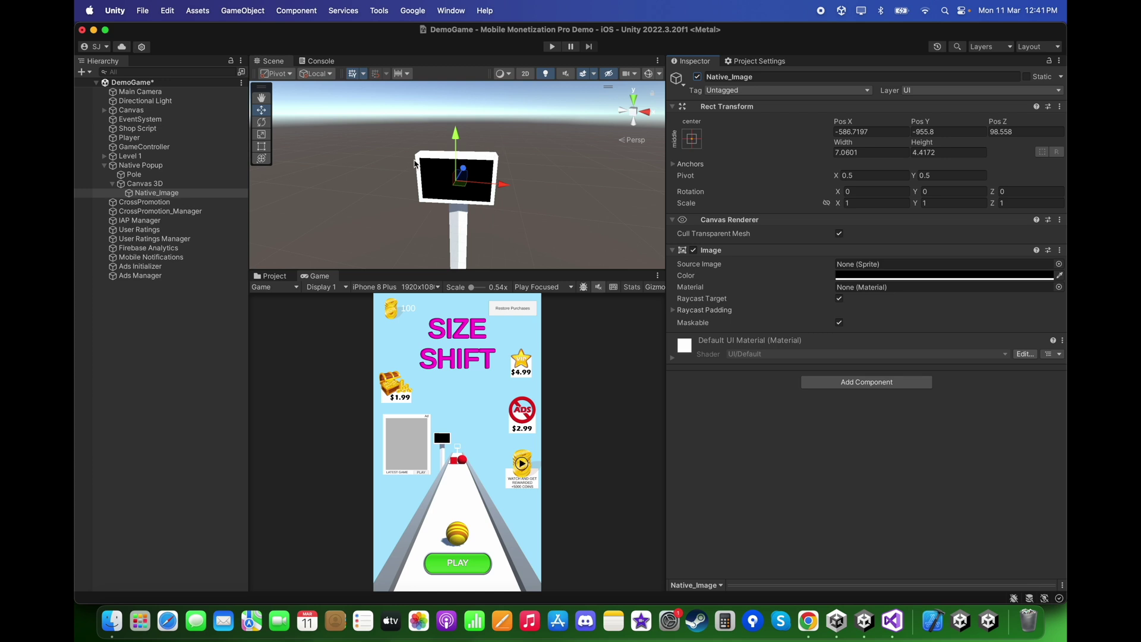
Assign Native_Image as the Ads Manager's image for displaying native ads and add two action button slots for interstitial ads
click(153, 276)
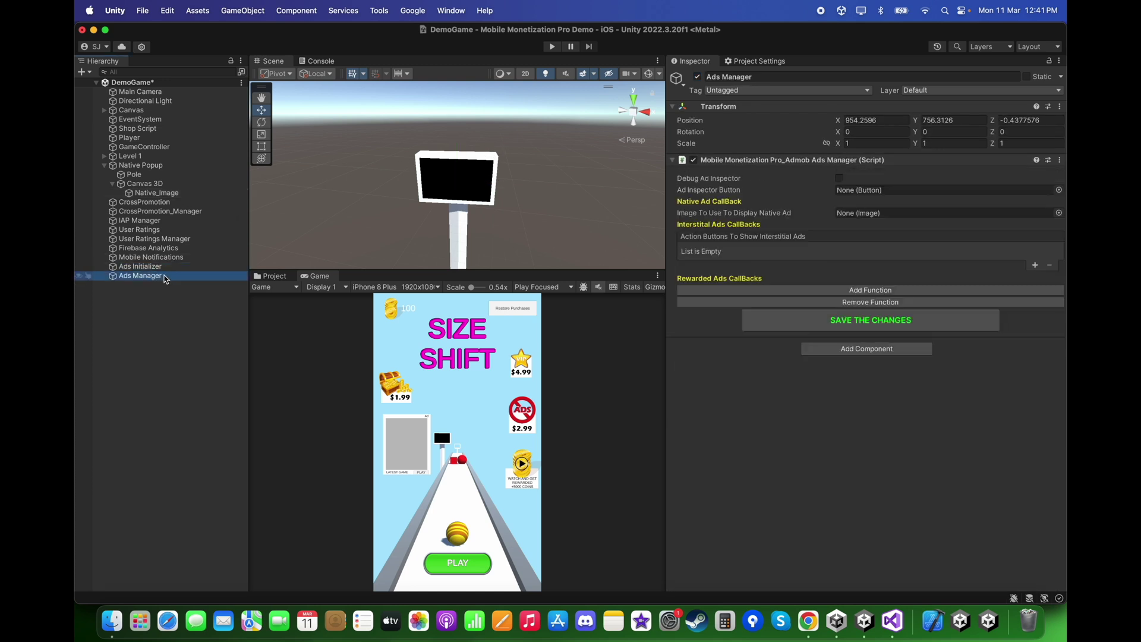
drag(156, 194, 841, 218)
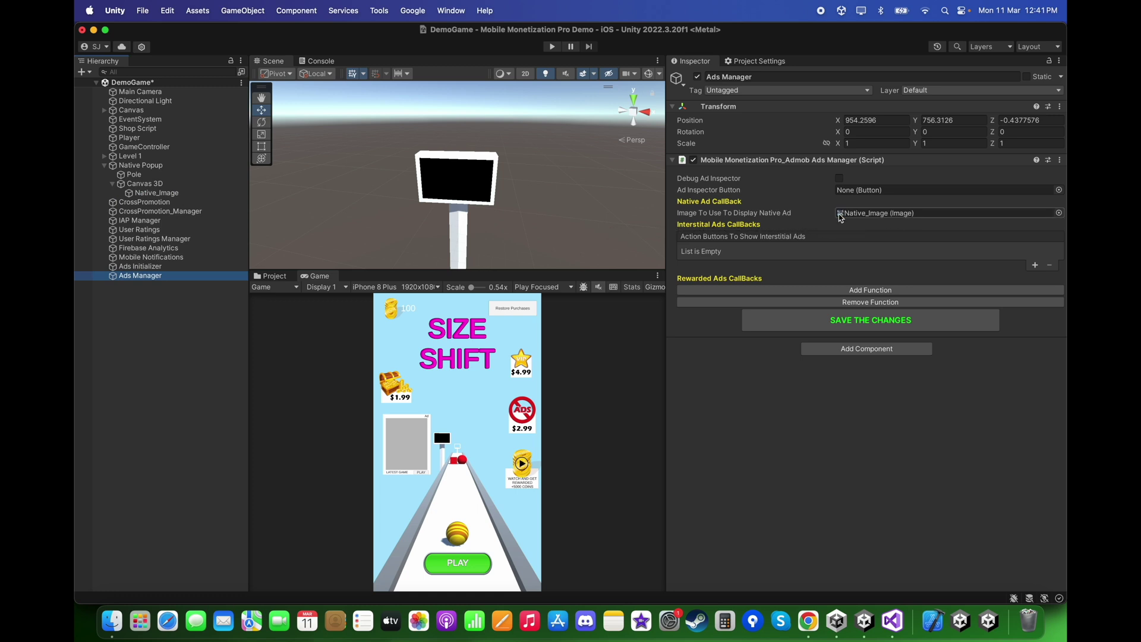
click(1035, 266)
click(1035, 265)
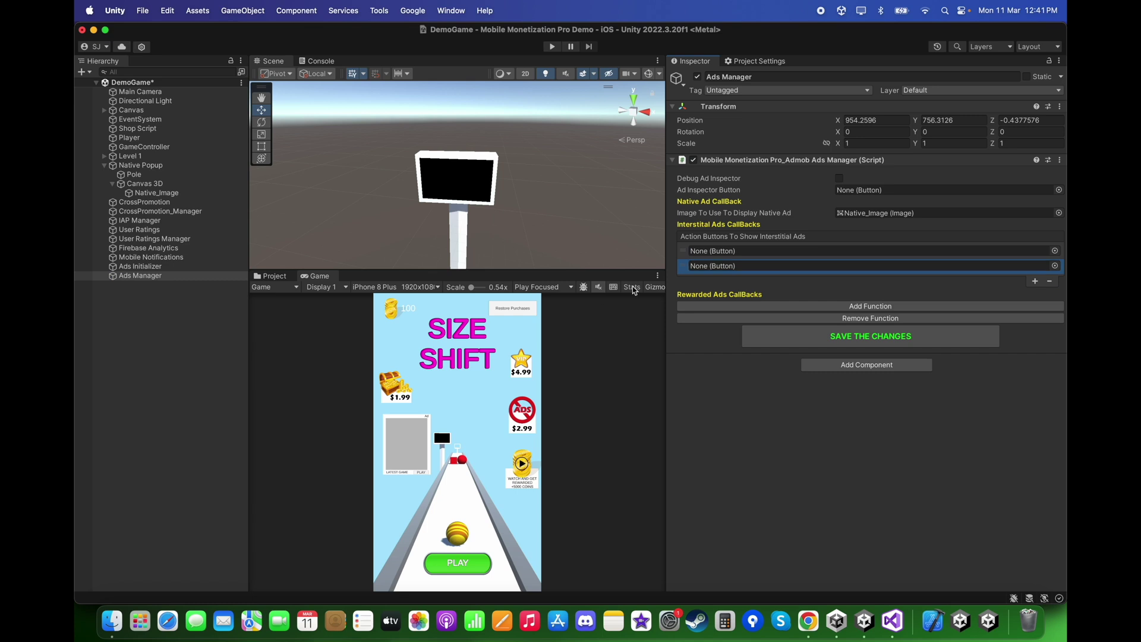
Activate the GamePlay_UI object and deactivate the Menu object under Canvas
click(104, 165)
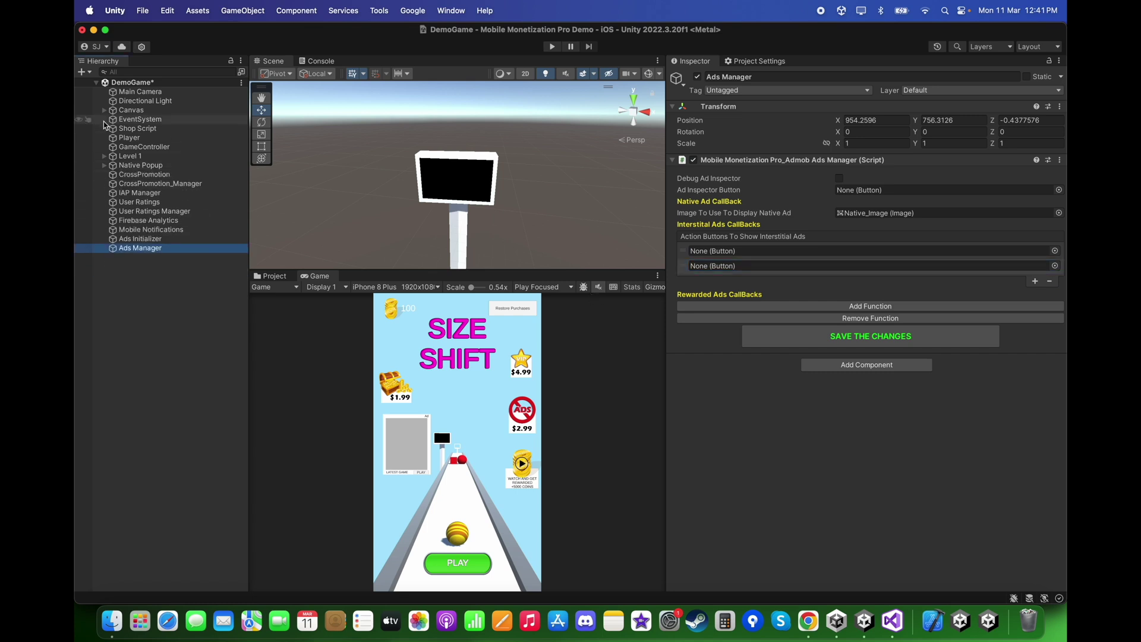
click(104, 110)
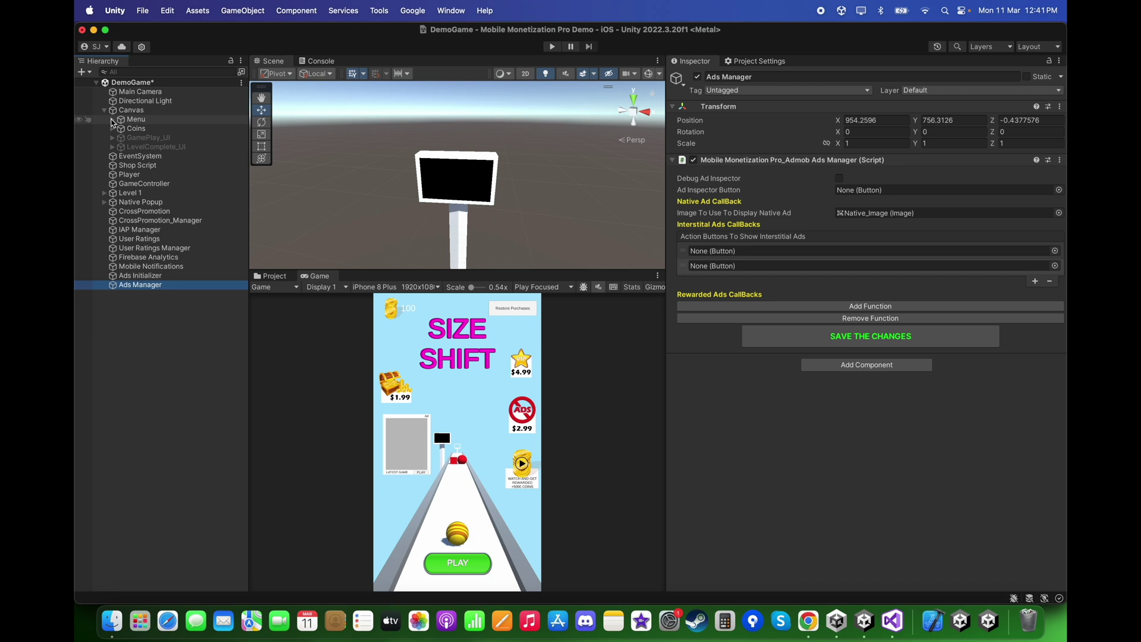
click(148, 137)
click(697, 77)
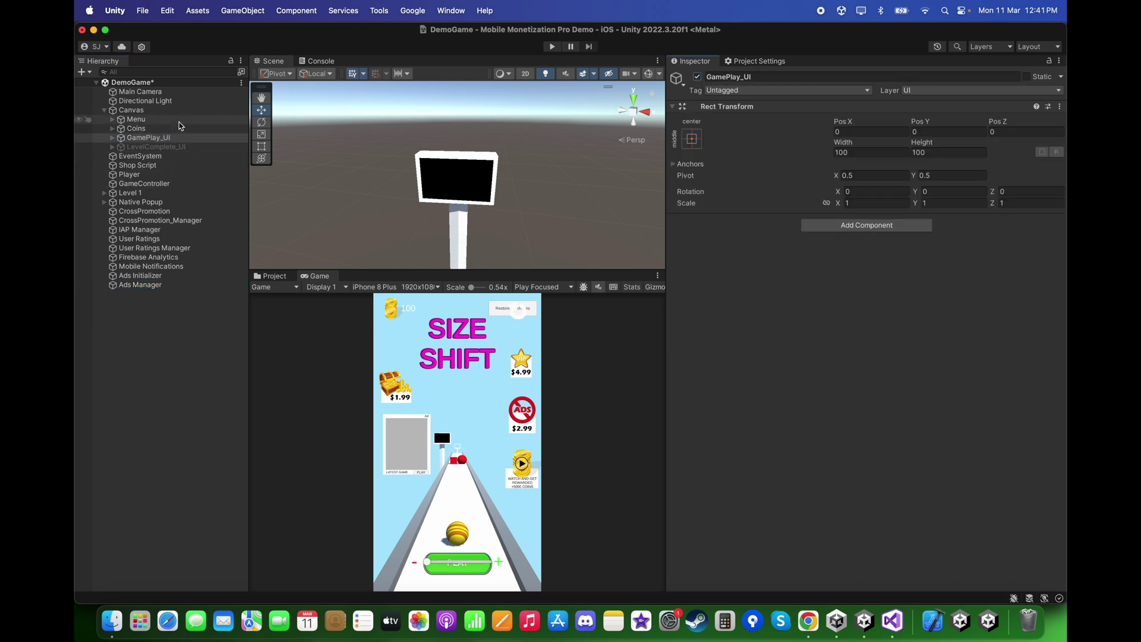
click(136, 119)
click(697, 76)
Assign GamePlay_UI's Reload_Button to the first interstitial action button slot of the Ads Manager
click(113, 137)
click(158, 174)
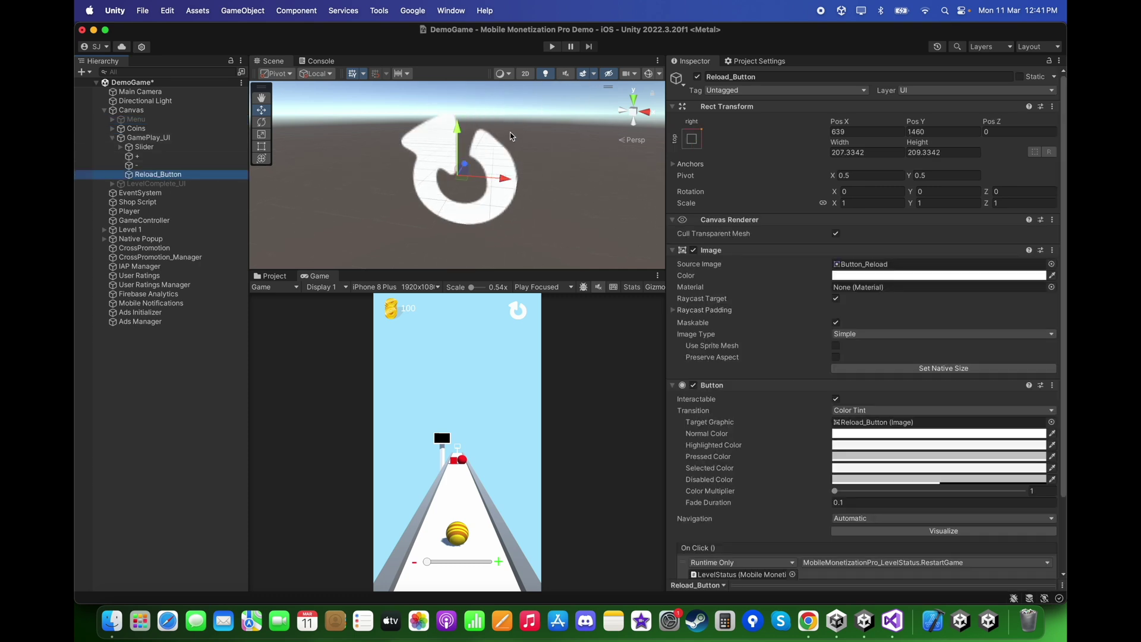
click(171, 324)
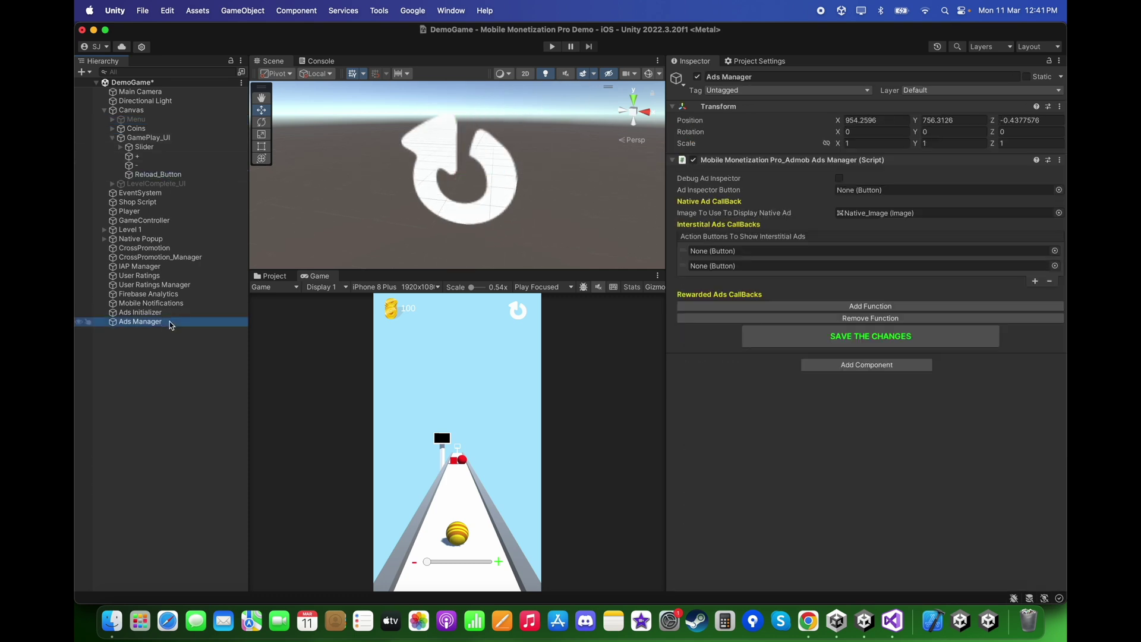
drag(183, 176, 774, 251)
Deactivate GamePlay_UI and activate LevelComplete_UI under Canvas
click(166, 140)
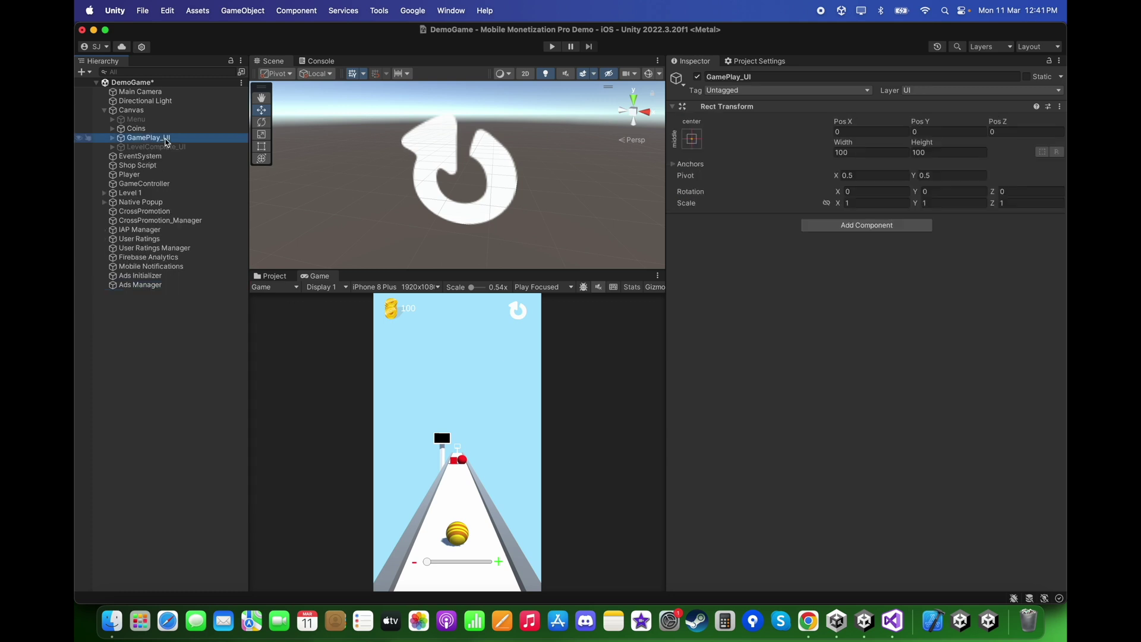
click(698, 78)
click(223, 147)
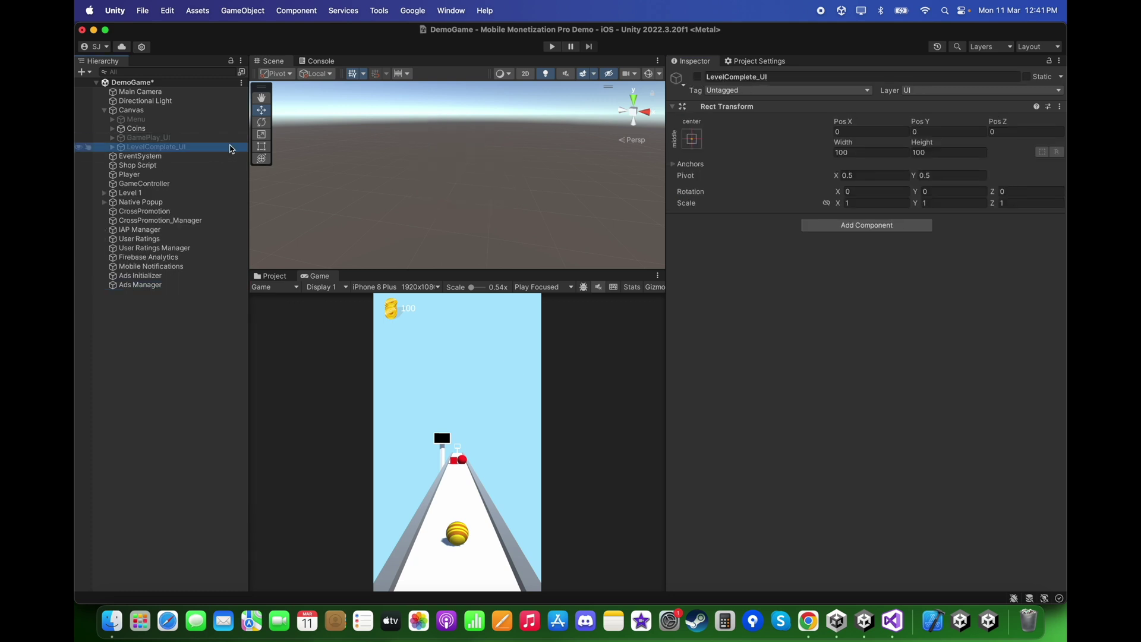
click(698, 77)
Assign LevelComplete_UI's NextLevel_Button to the second interstitial action button slot of the Ads Manager
click(113, 147)
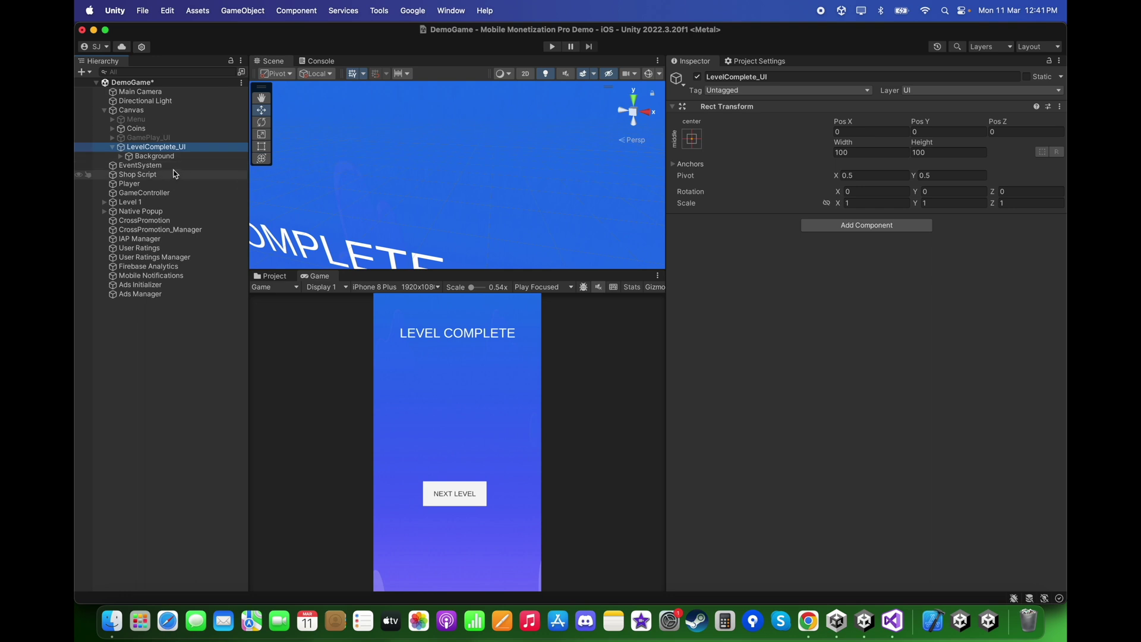
click(120, 155)
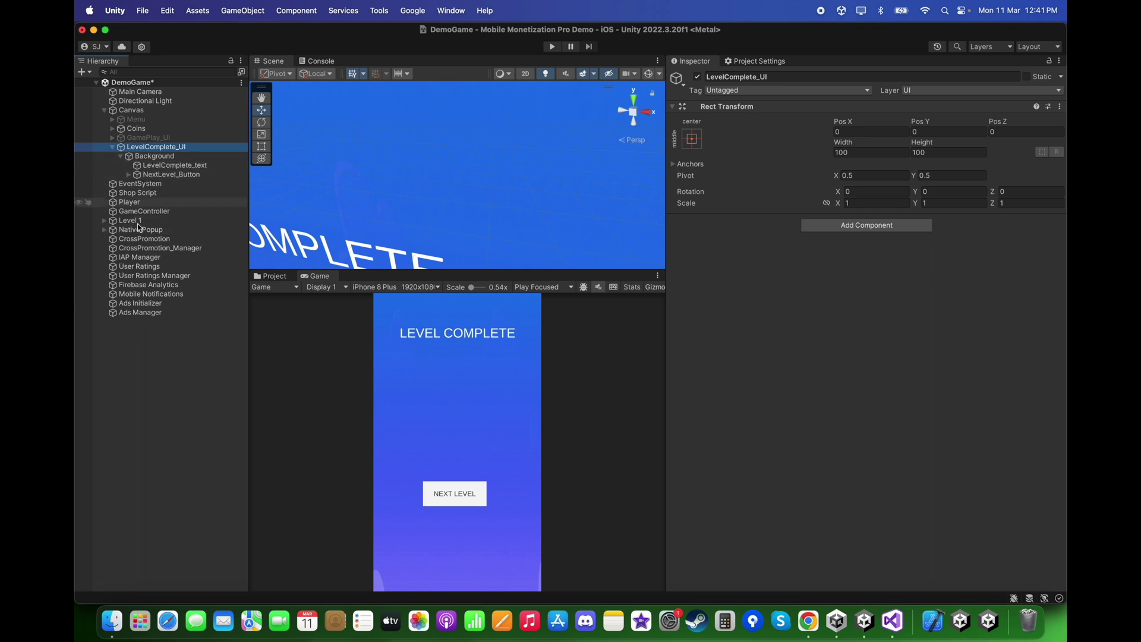
click(142, 314)
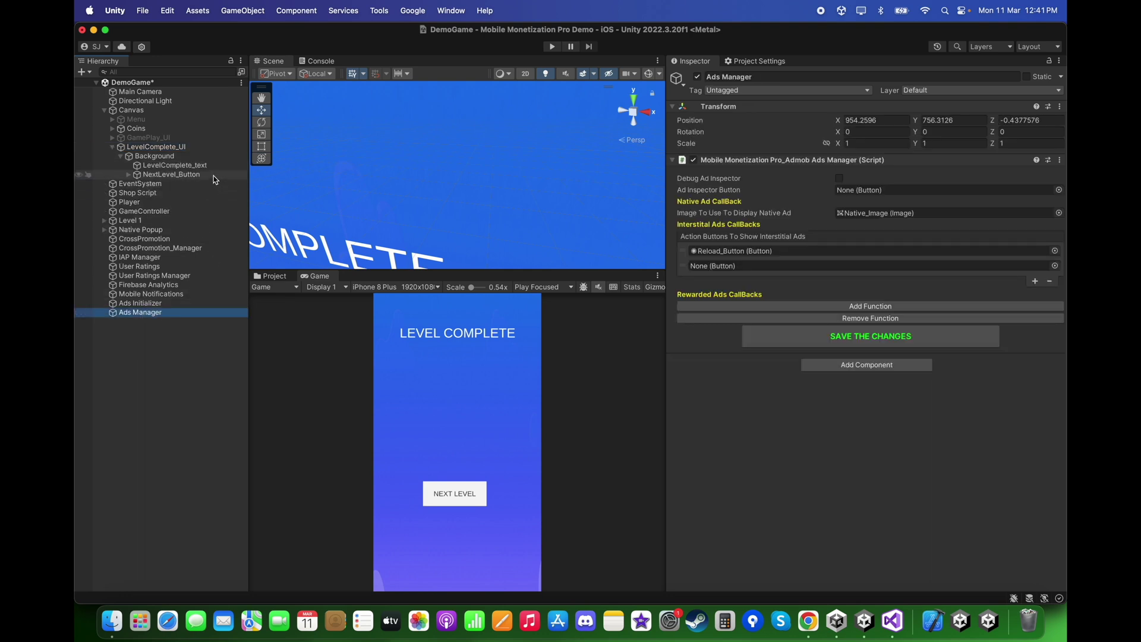
drag(197, 172, 871, 265)
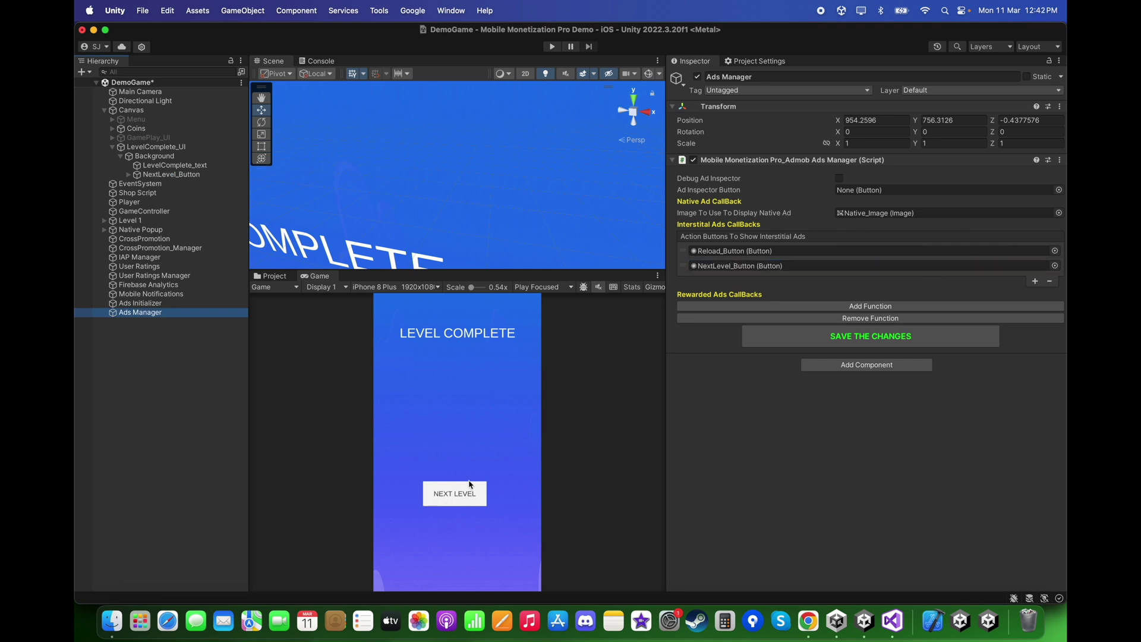
Deactivate LevelComplete_UI and activate the Menu object under Canvas
click(113, 147)
click(188, 148)
click(698, 76)
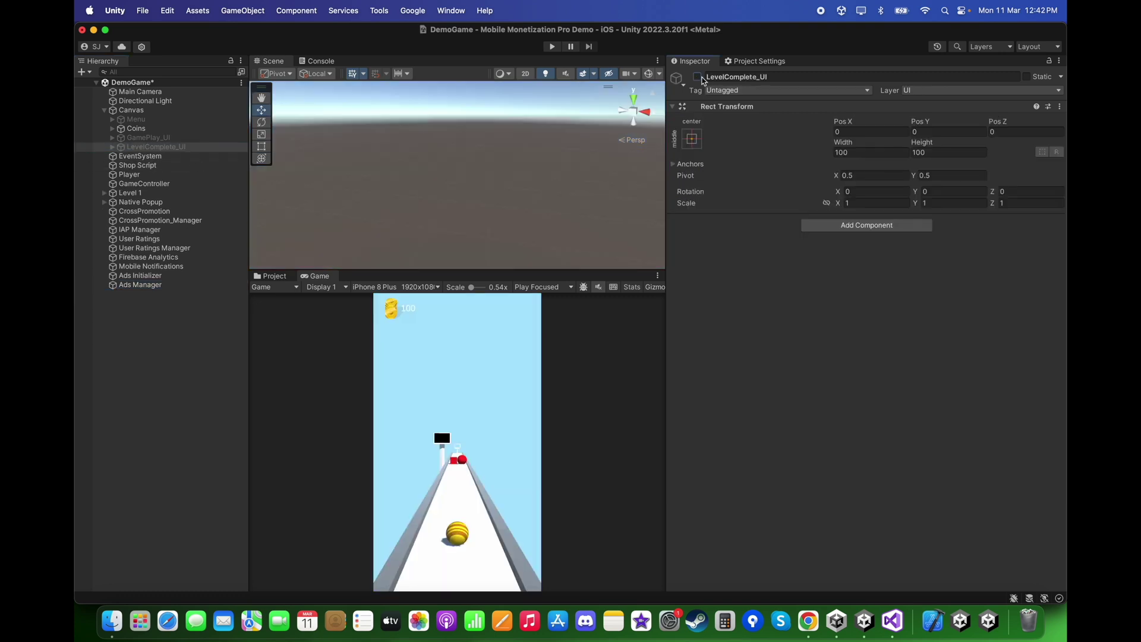
click(135, 119)
click(698, 76)
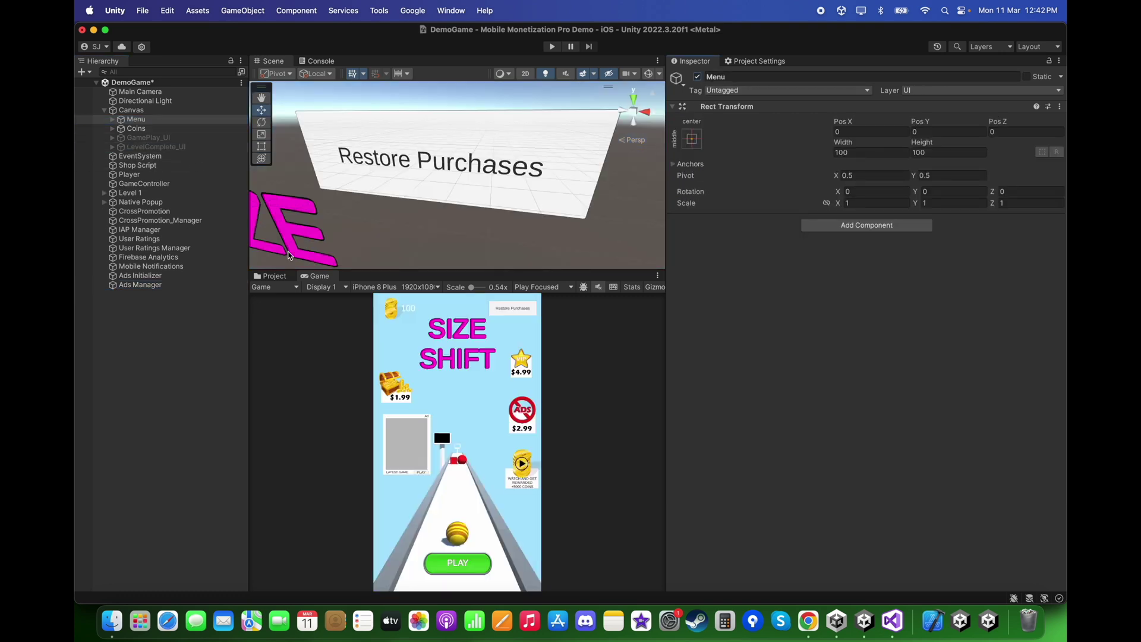
Add a rewarded ads function to the Ads Manager and assign the Menu's Free Coins button as its rewarded button
click(526, 73)
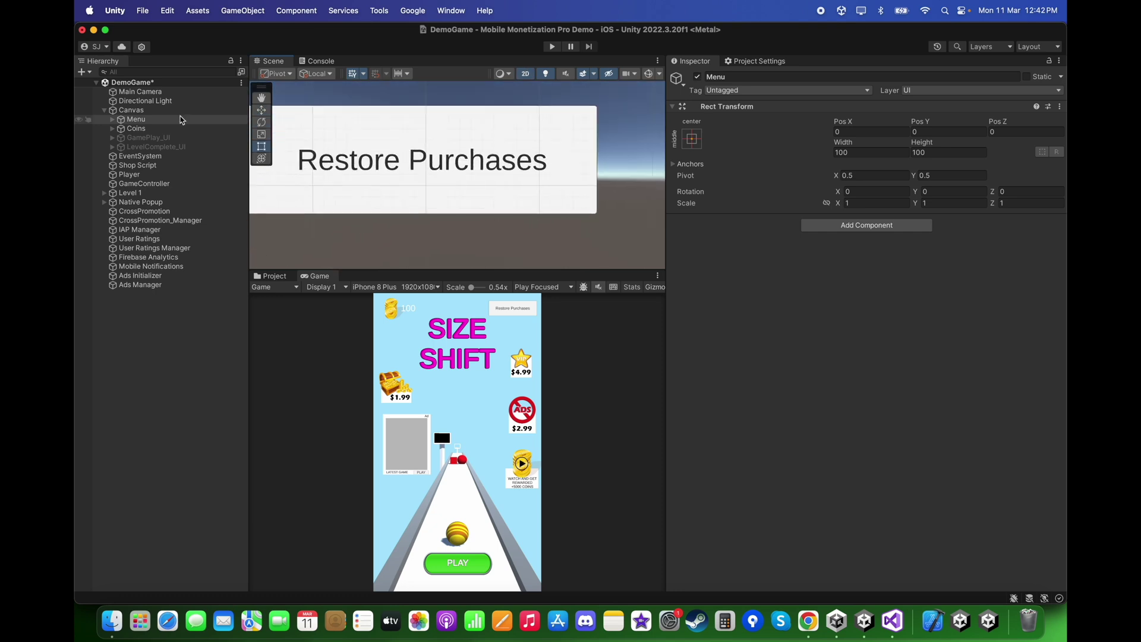
double_click(173, 110)
scroll(499, 198, up, 10)
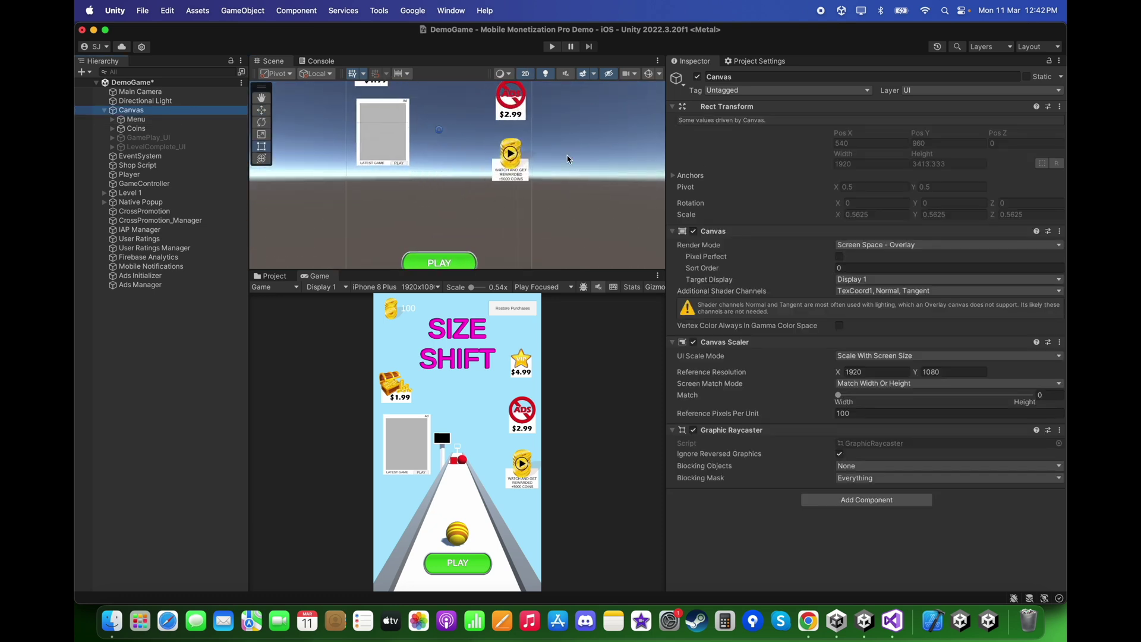
scroll(431, 241, up, 2)
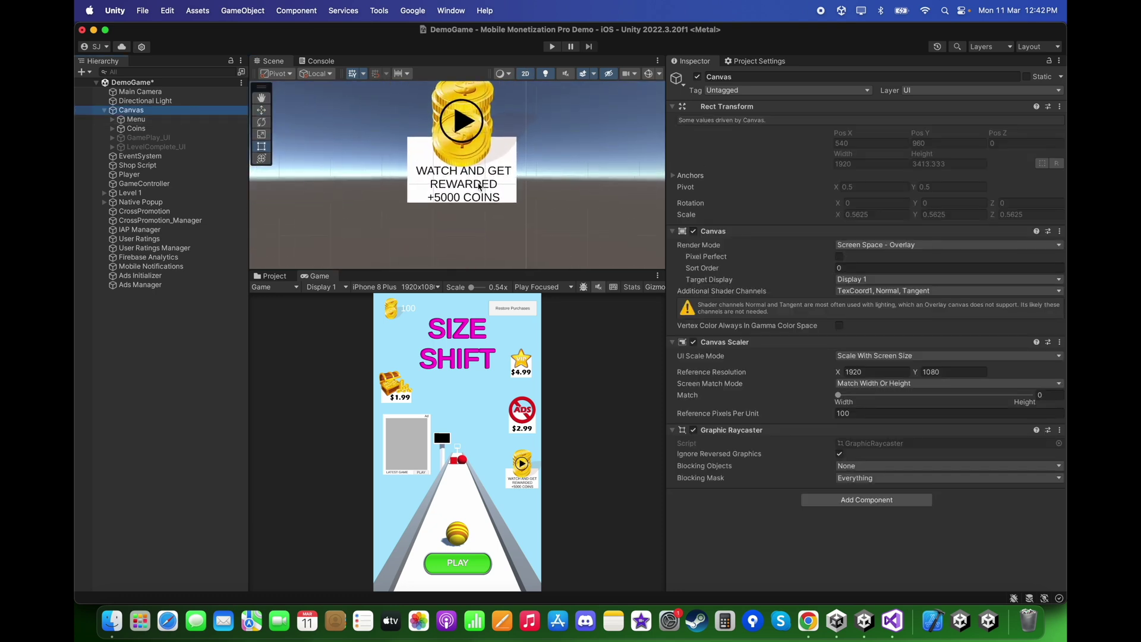
click(165, 285)
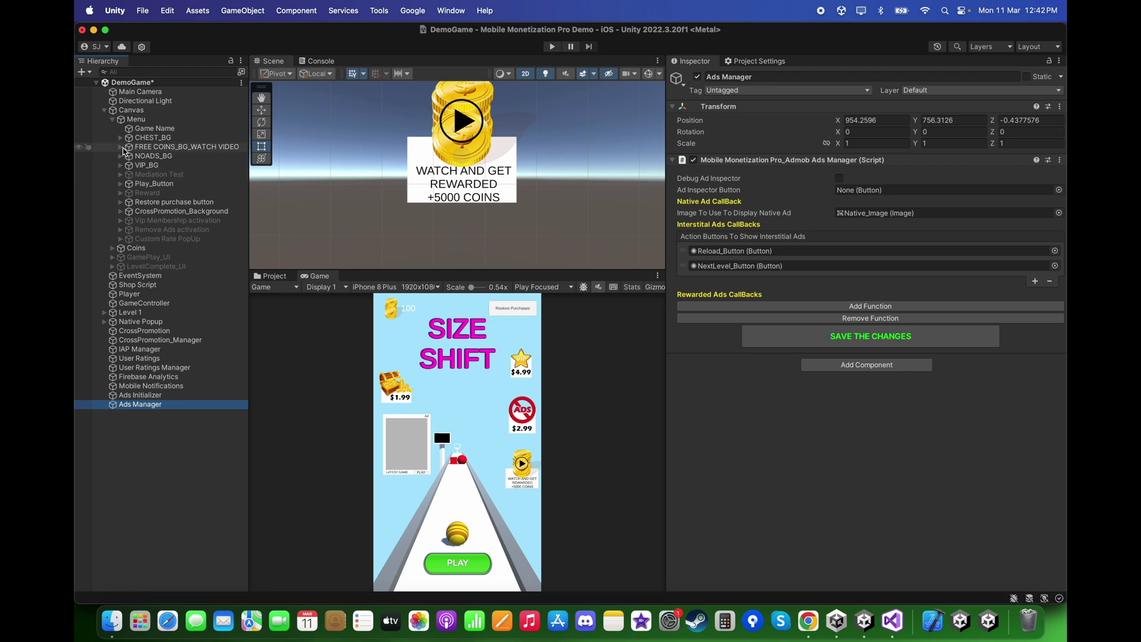
click(120, 147)
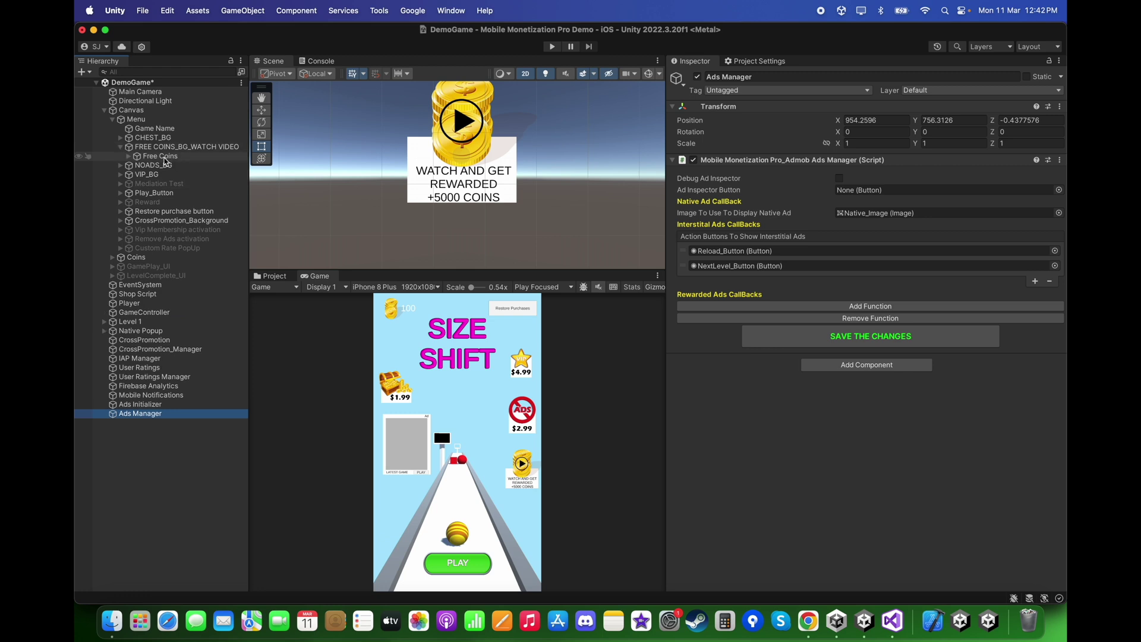
click(872, 306)
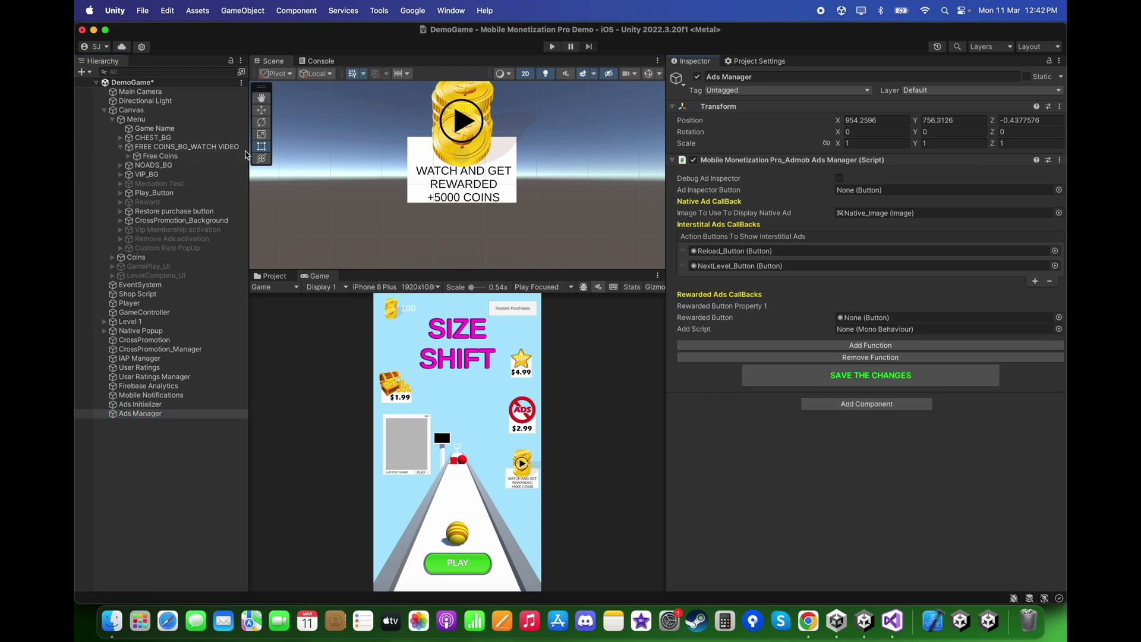
drag(157, 155, 847, 321)
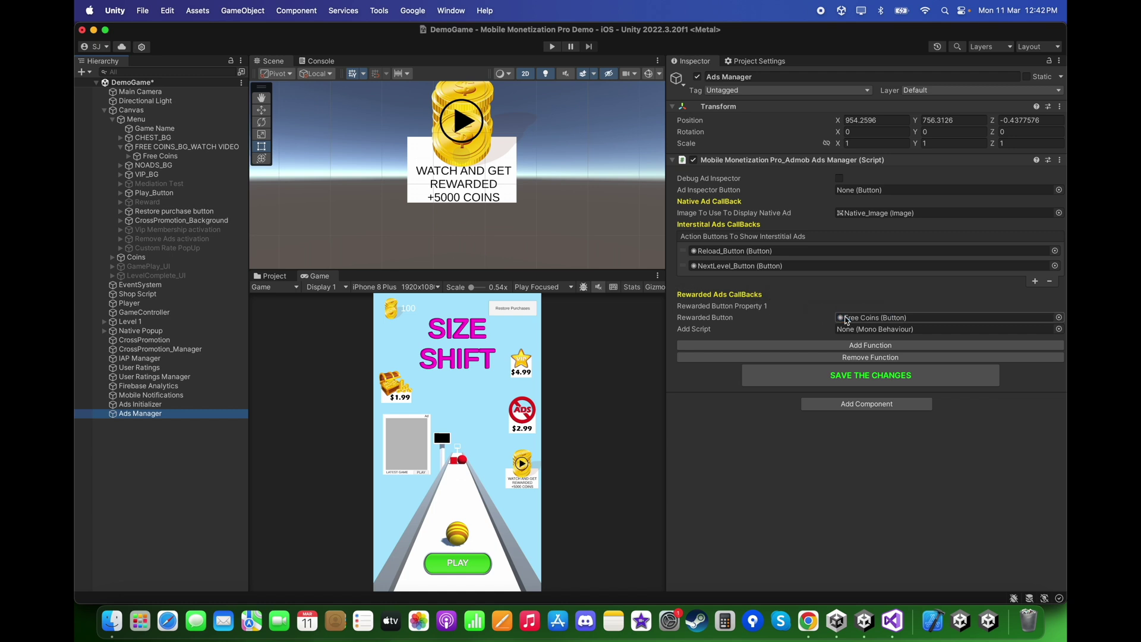
Assign the Shop Script object as the rewarded callback's script and set its function to invoke to ShowReward
drag(138, 295, 883, 330)
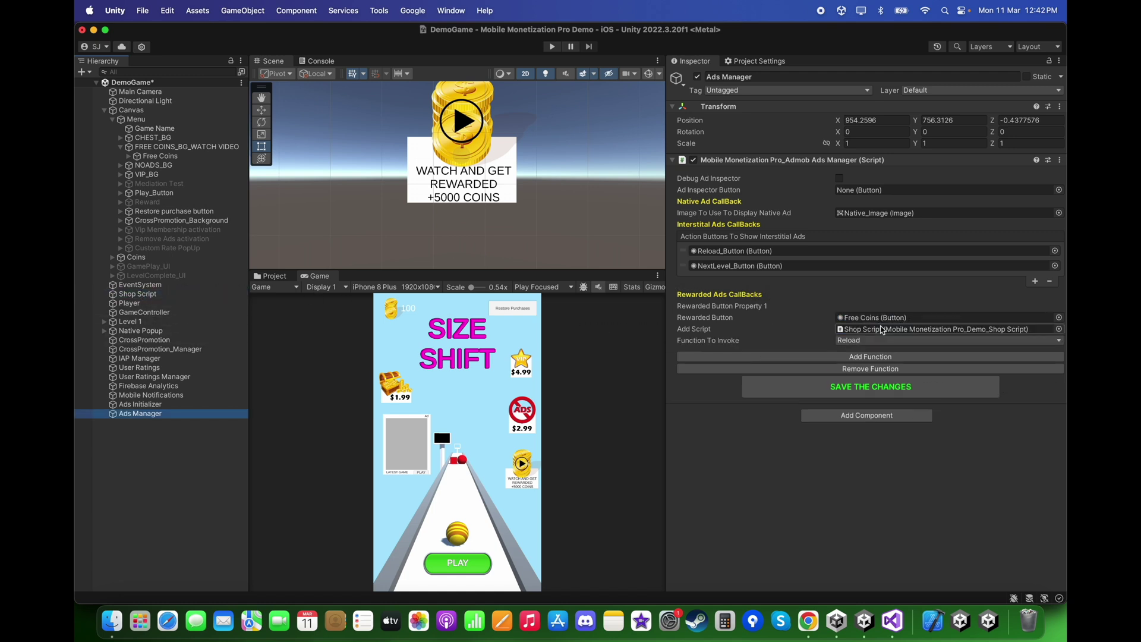
click(844, 341)
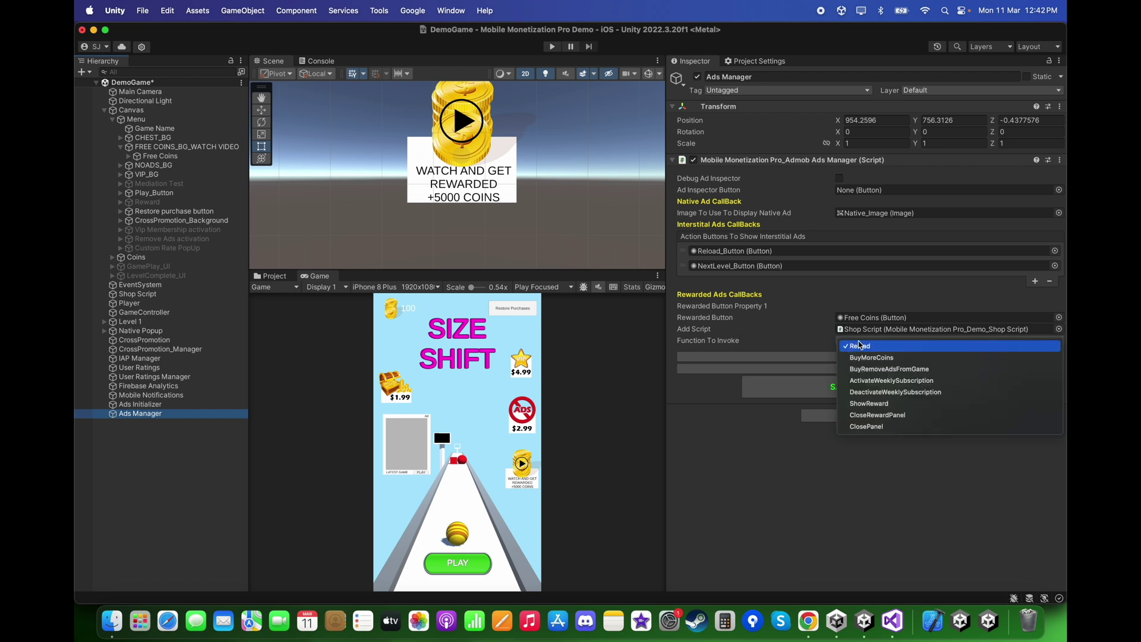
click(872, 404)
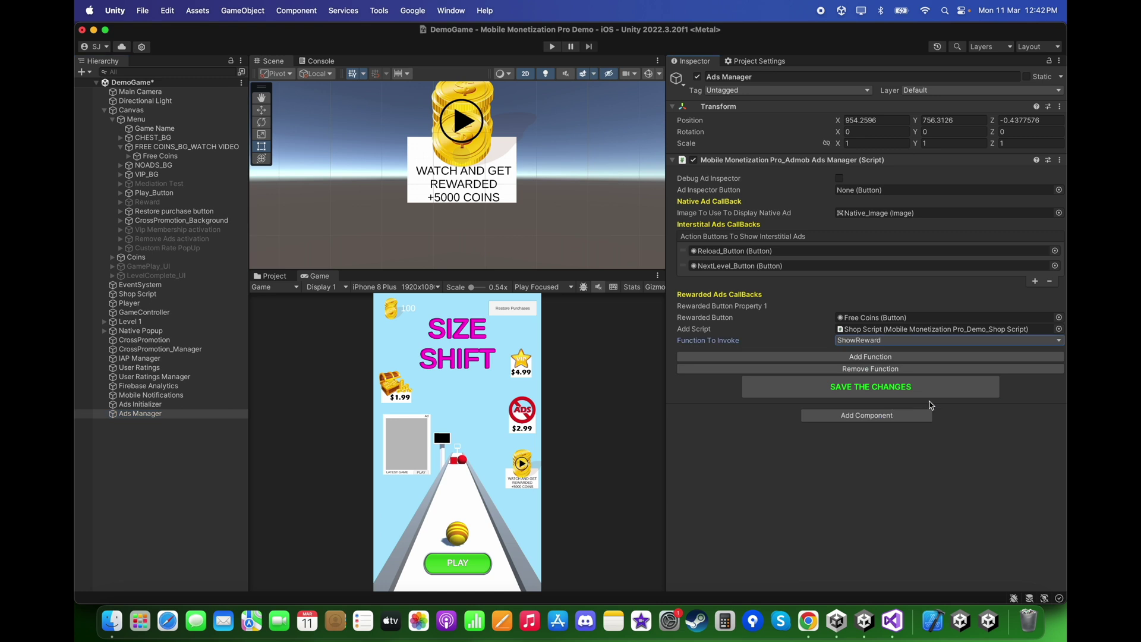
click(856, 333)
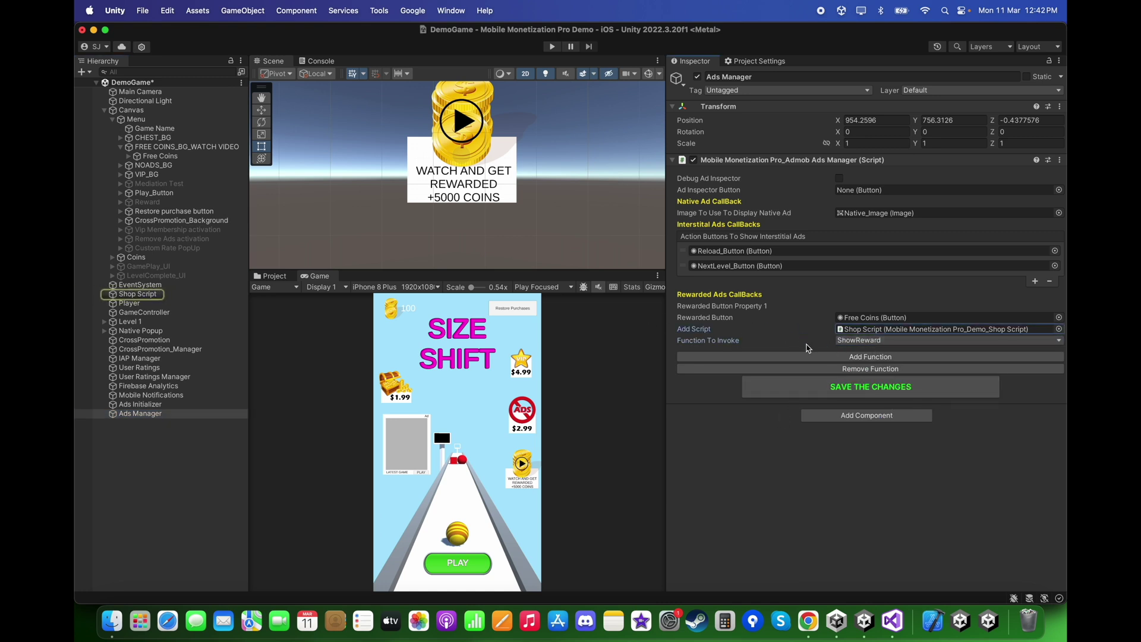
click(853, 342)
click(869, 357)
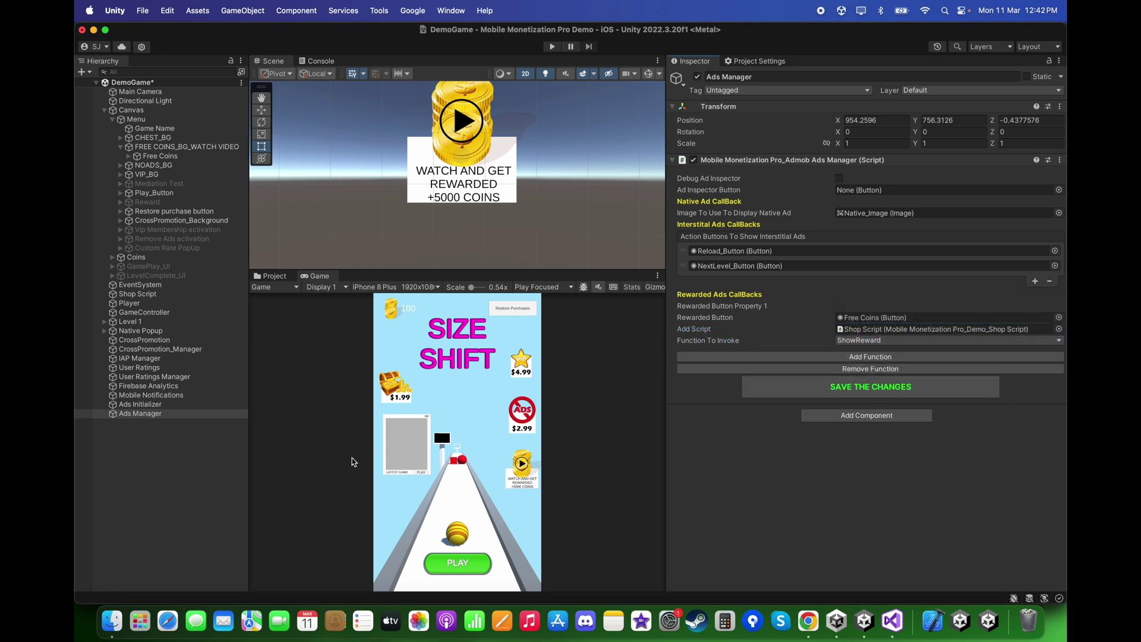
Examine the ShowReward function of the shop script in Visual Studio, including its reward panel and coin lines, and return to Unity
click(140, 285)
key(super+Tab)
drag(155, 281, 189, 340)
click(190, 341)
drag(174, 297, 330, 298)
click(331, 298)
drag(163, 308, 388, 329)
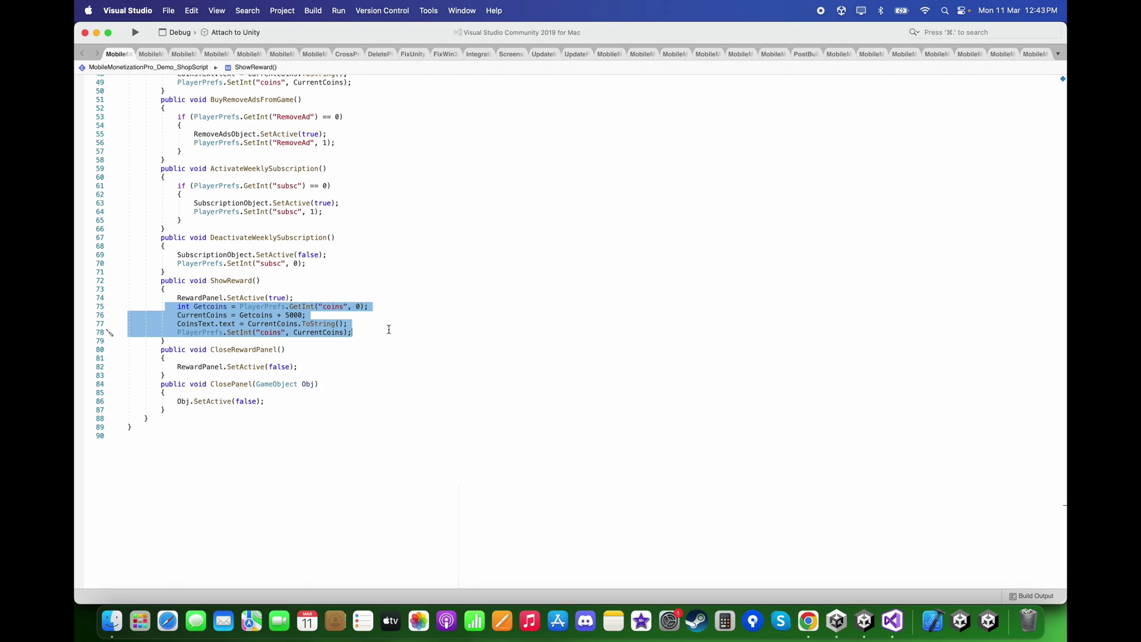
click(388, 329)
click(867, 620)
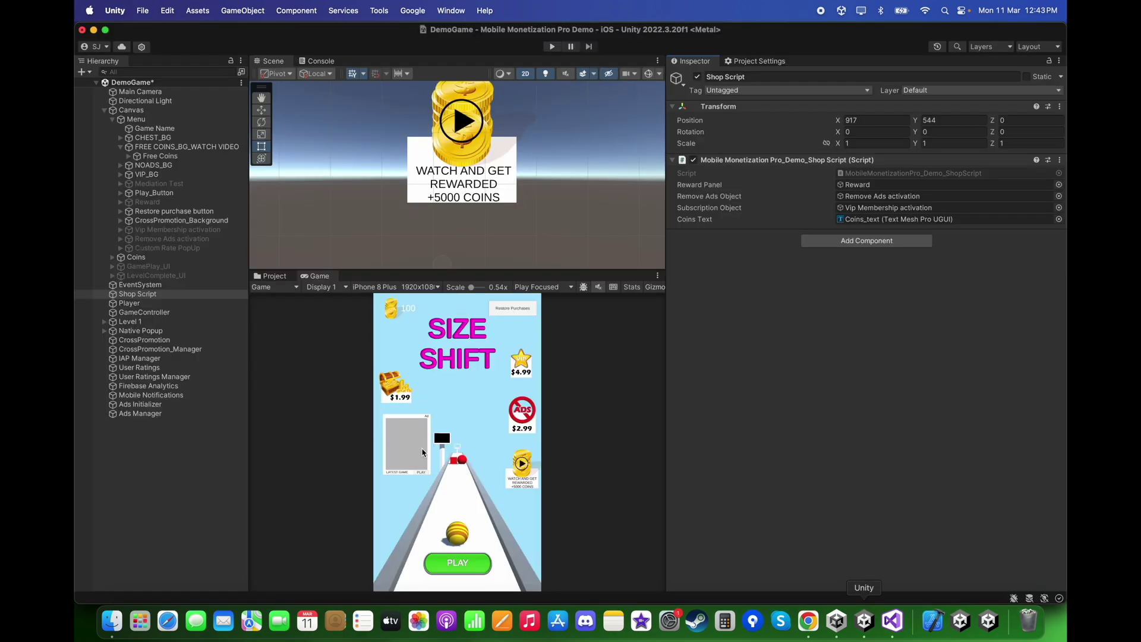
Preview the Menu's Reward panel in an enlarged Game view by activating it briefly, and return to the Ads Manager
click(145, 202)
click(697, 77)
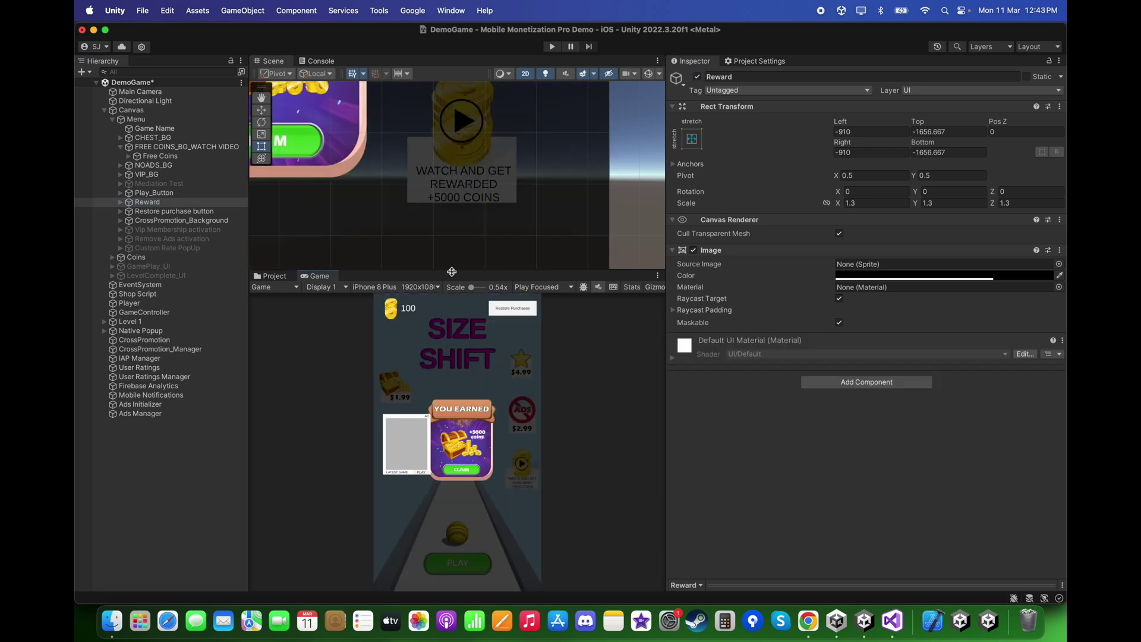
drag(451, 271, 491, 106)
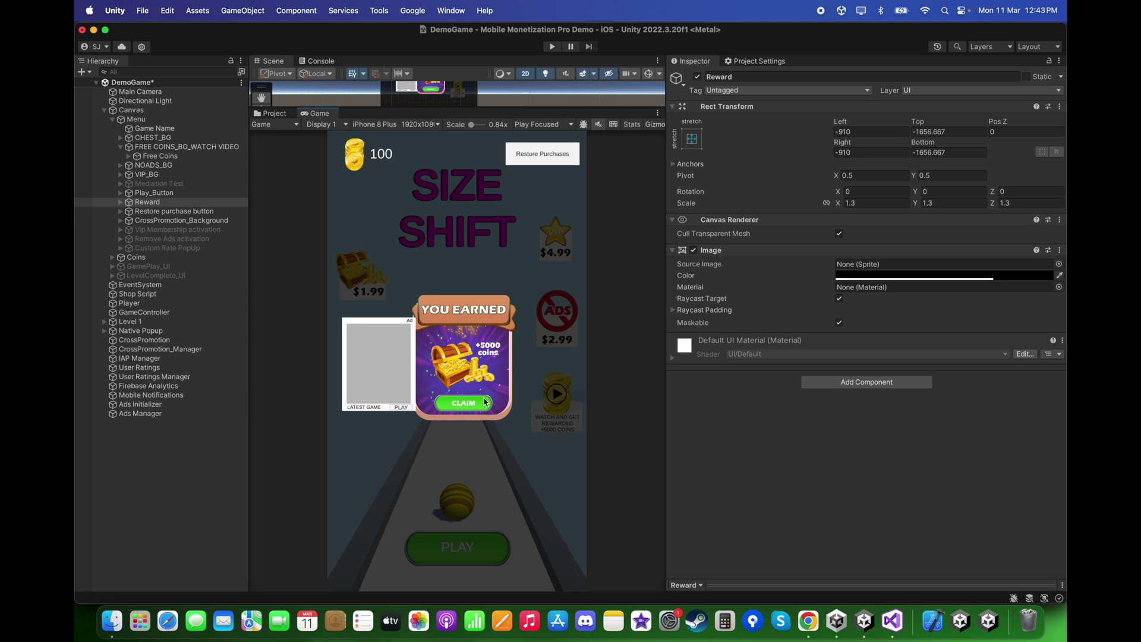
click(697, 77)
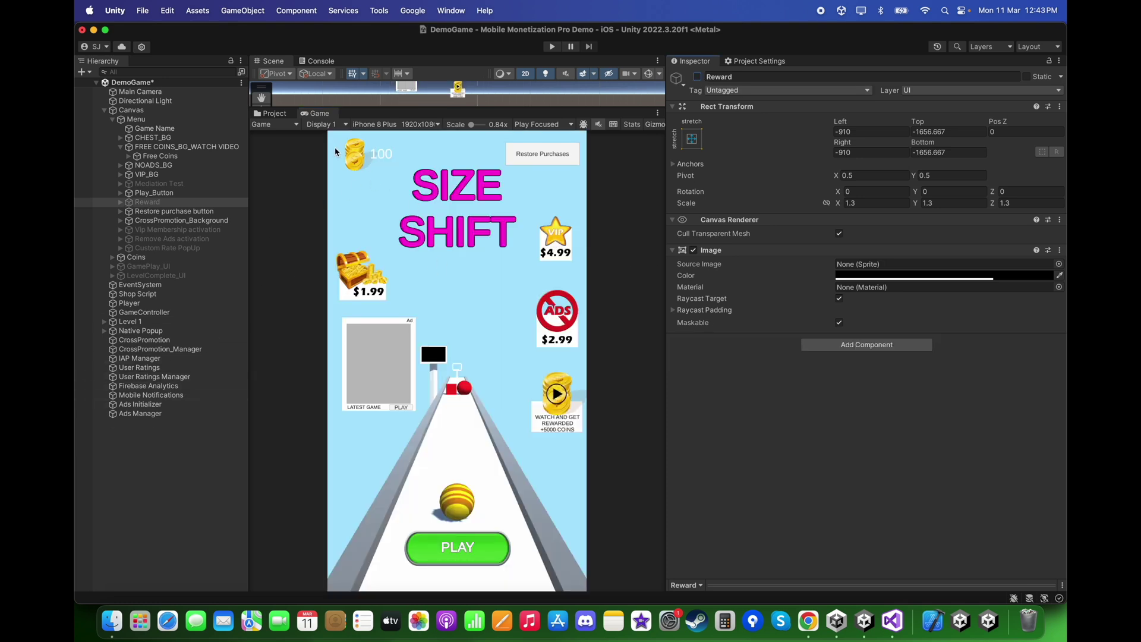
click(200, 414)
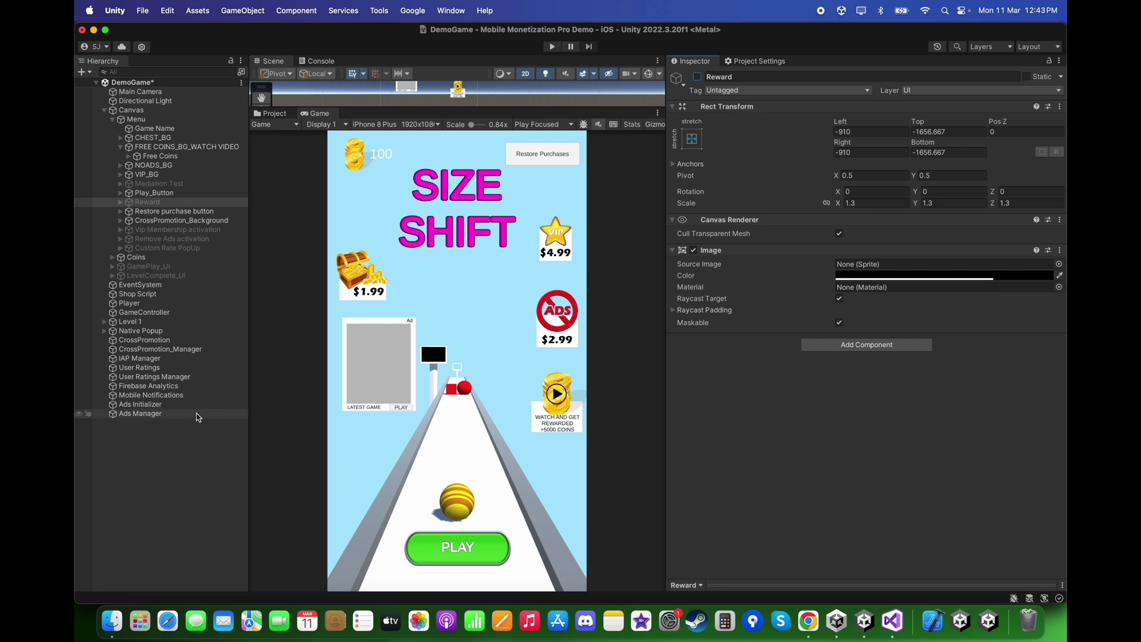
drag(451, 108, 452, 251)
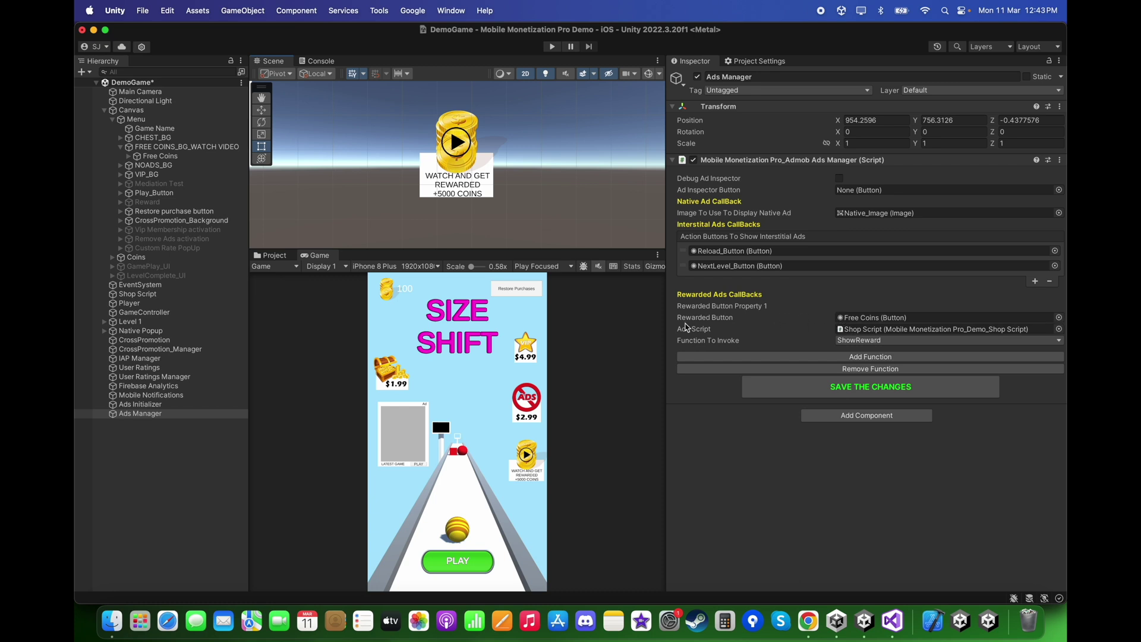
Add two extra rewarded button properties to the Ads Manager and remove them again
click(879, 321)
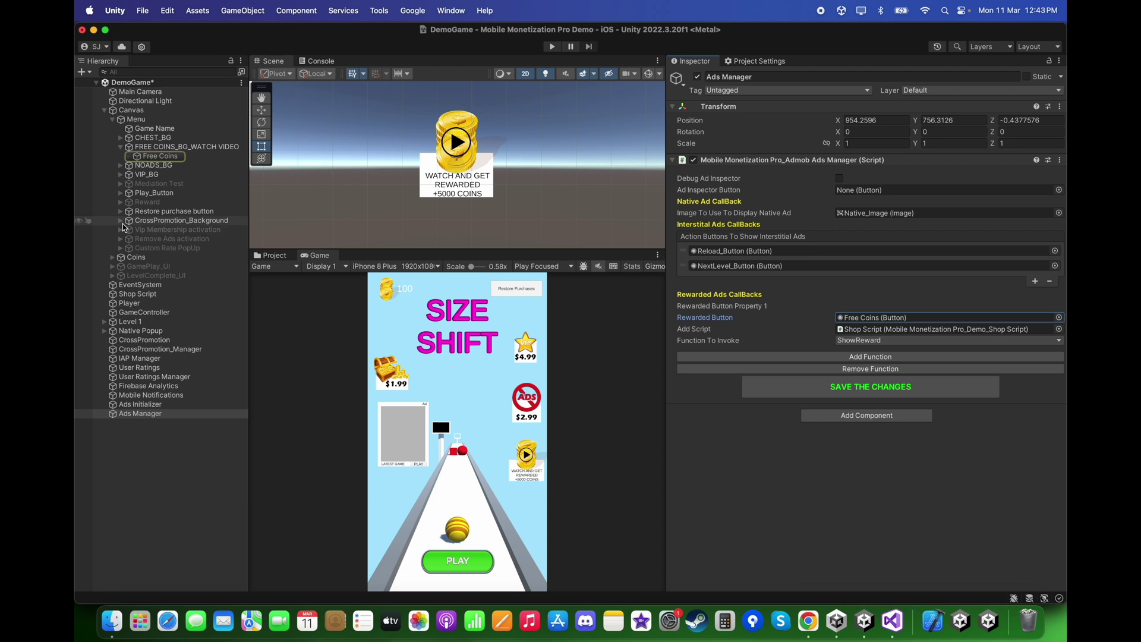
click(104, 111)
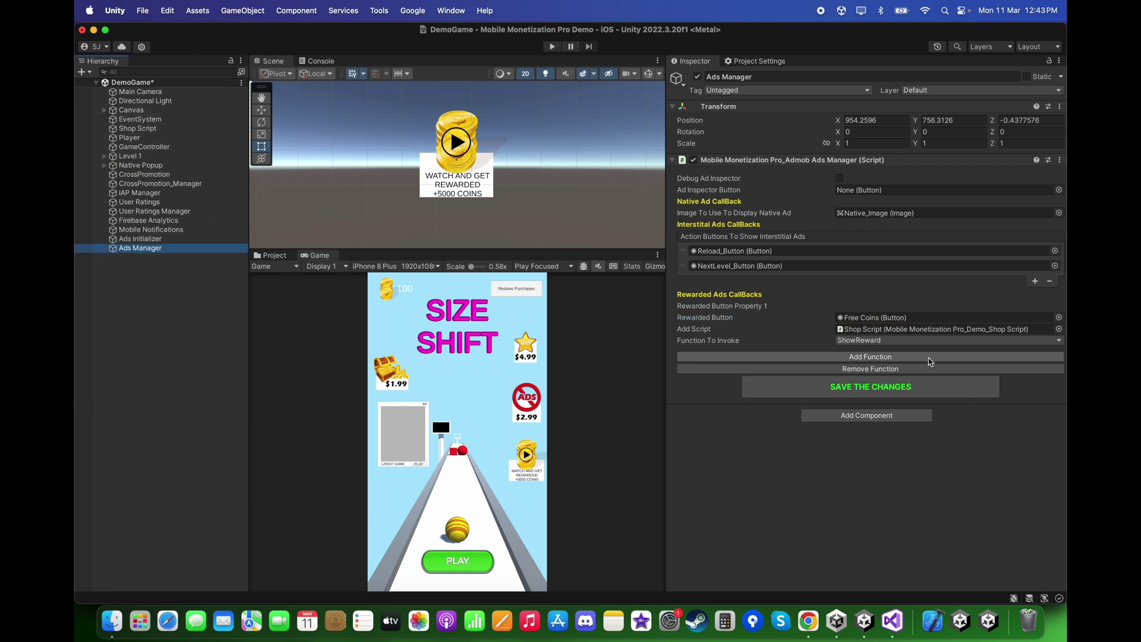
click(876, 358)
click(886, 396)
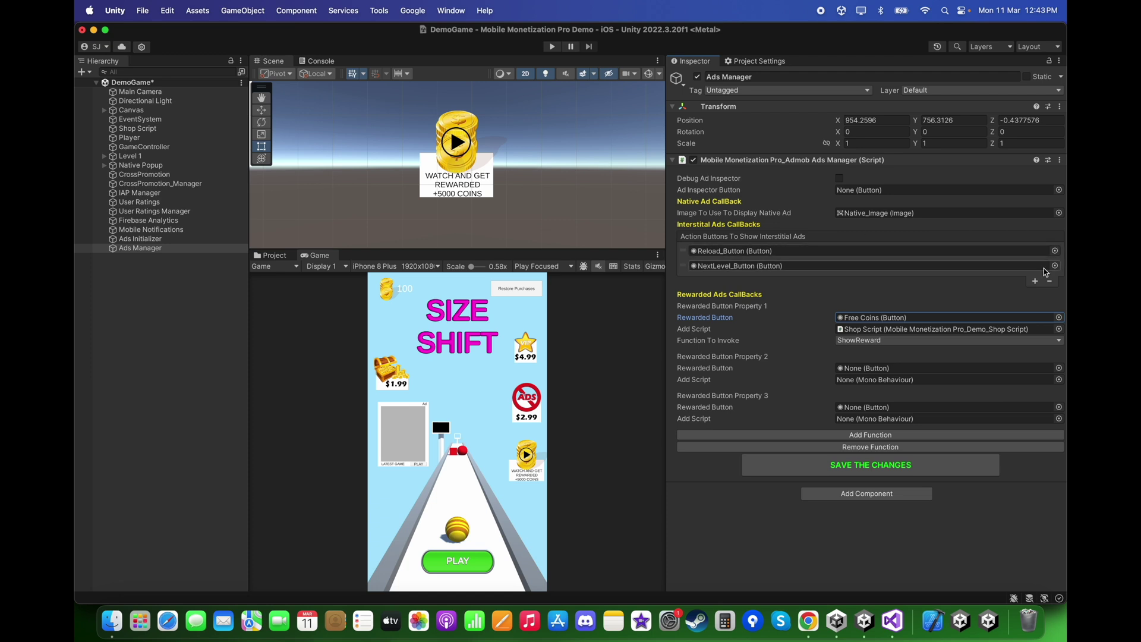
click(889, 449)
click(897, 408)
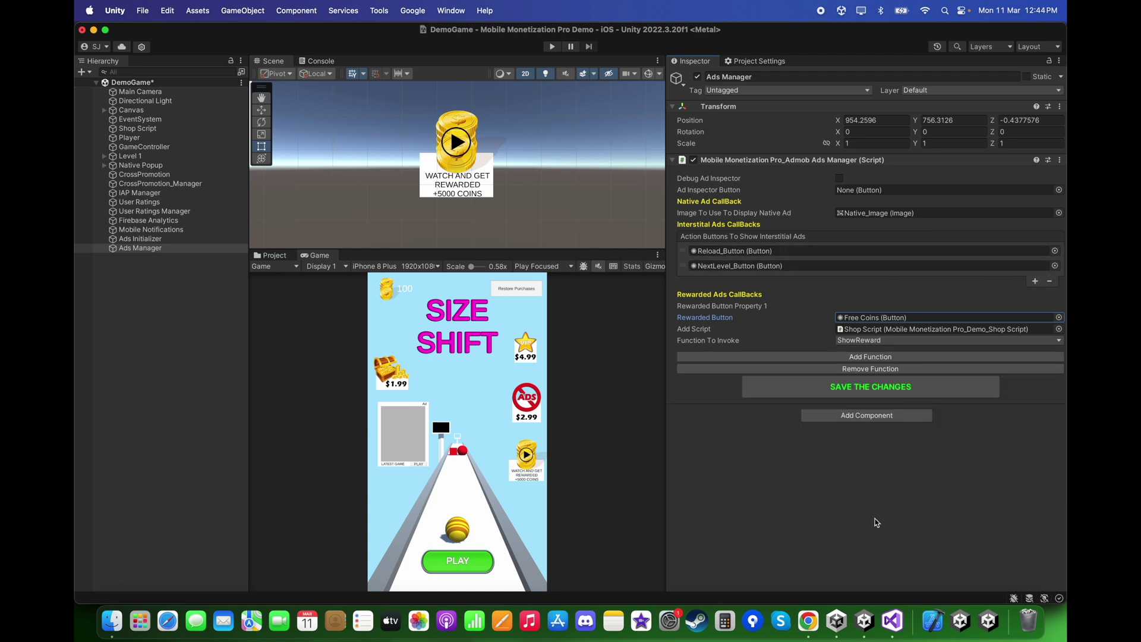
Save the Ads Manager's changes and frame the whole Canvas in a widened Scene view
click(896, 384)
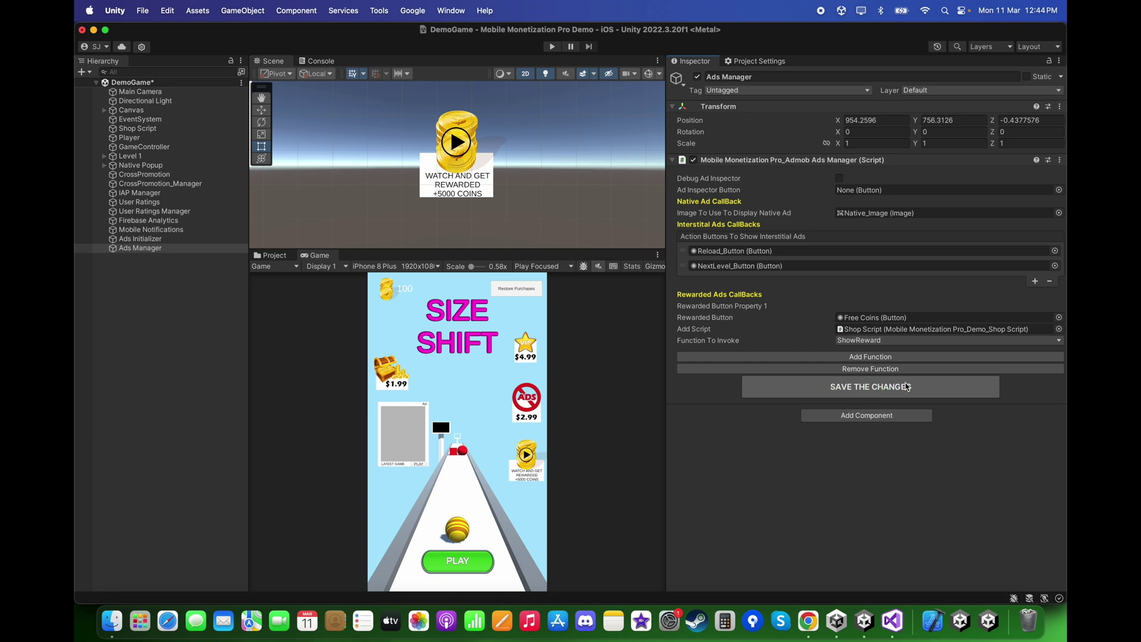
click(117, 348)
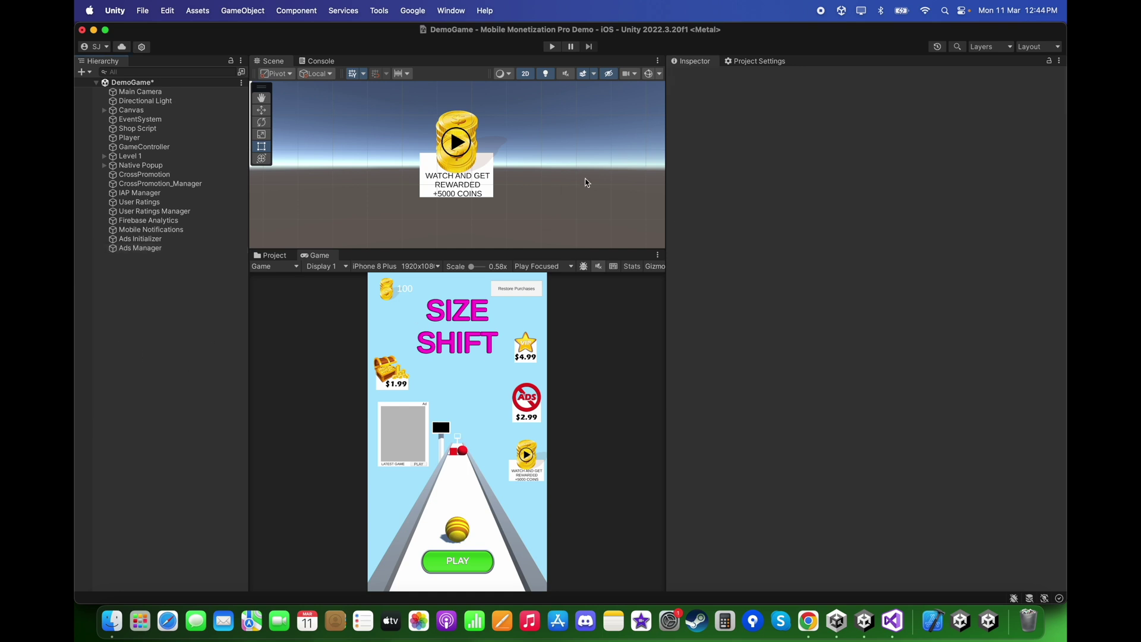
drag(665, 150, 731, 151)
click(173, 111)
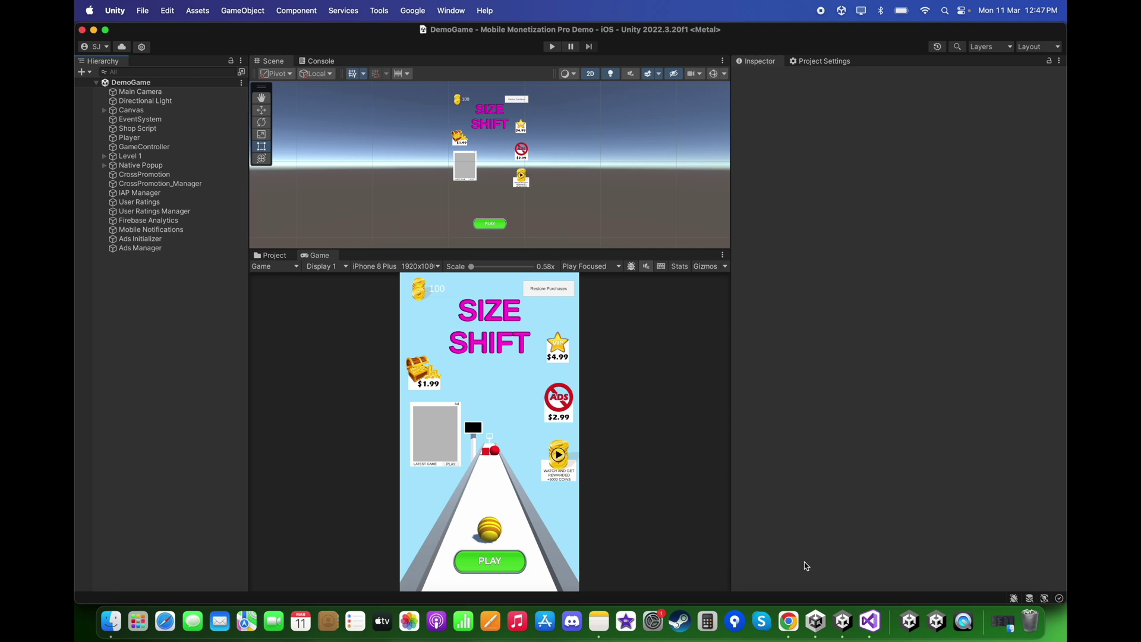
Switch to Google AdMob in Chrome and open the Test devices settings
click(793, 630)
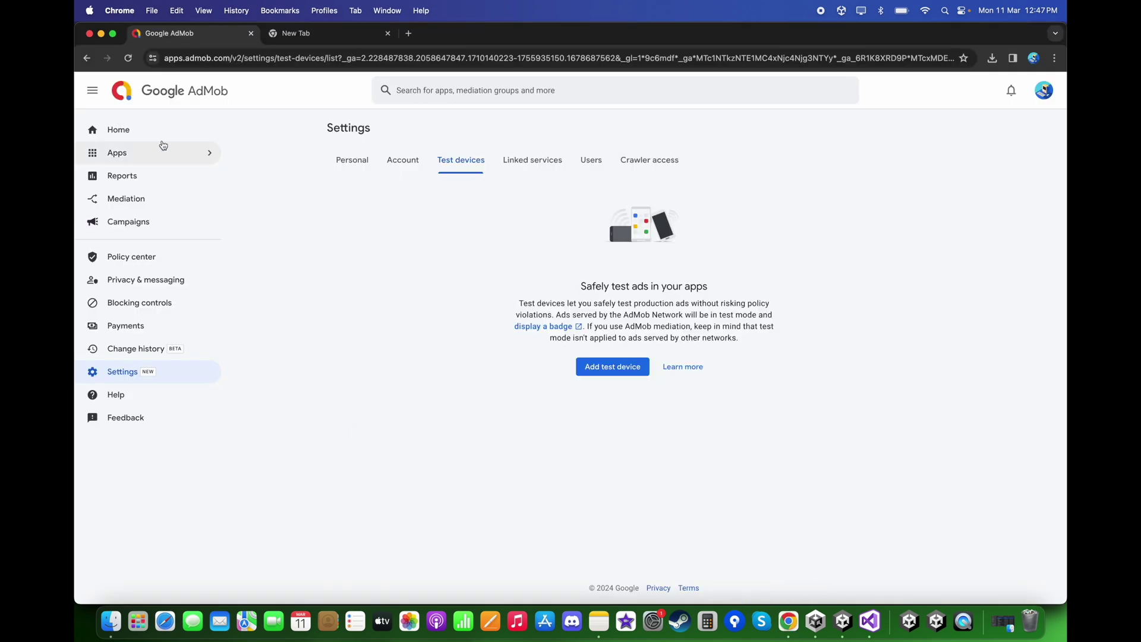
click(149, 377)
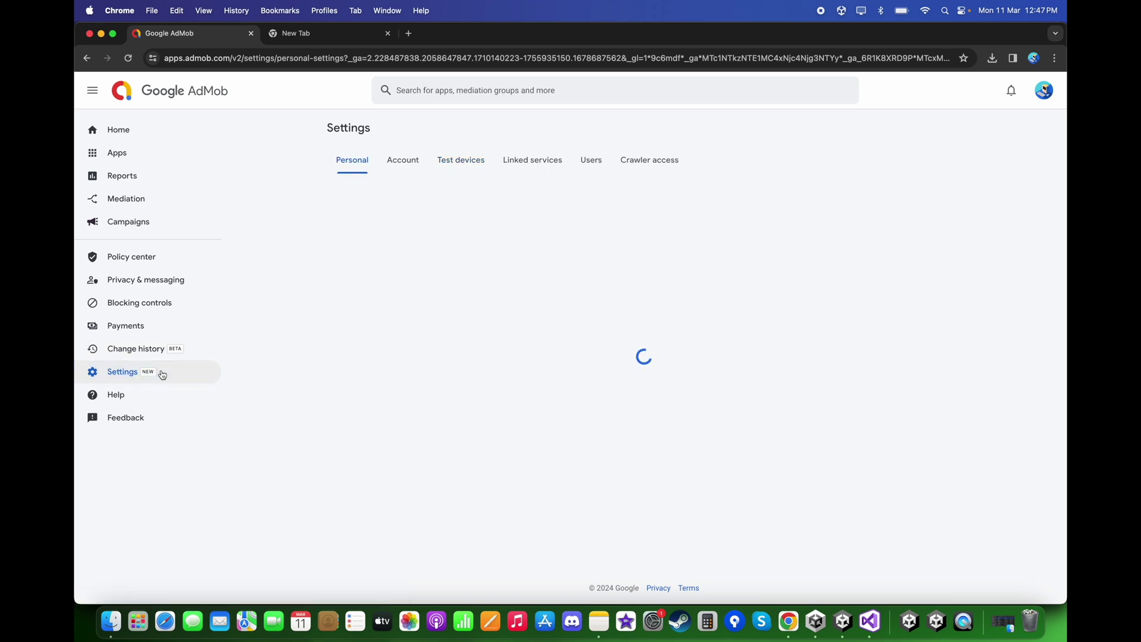
click(470, 159)
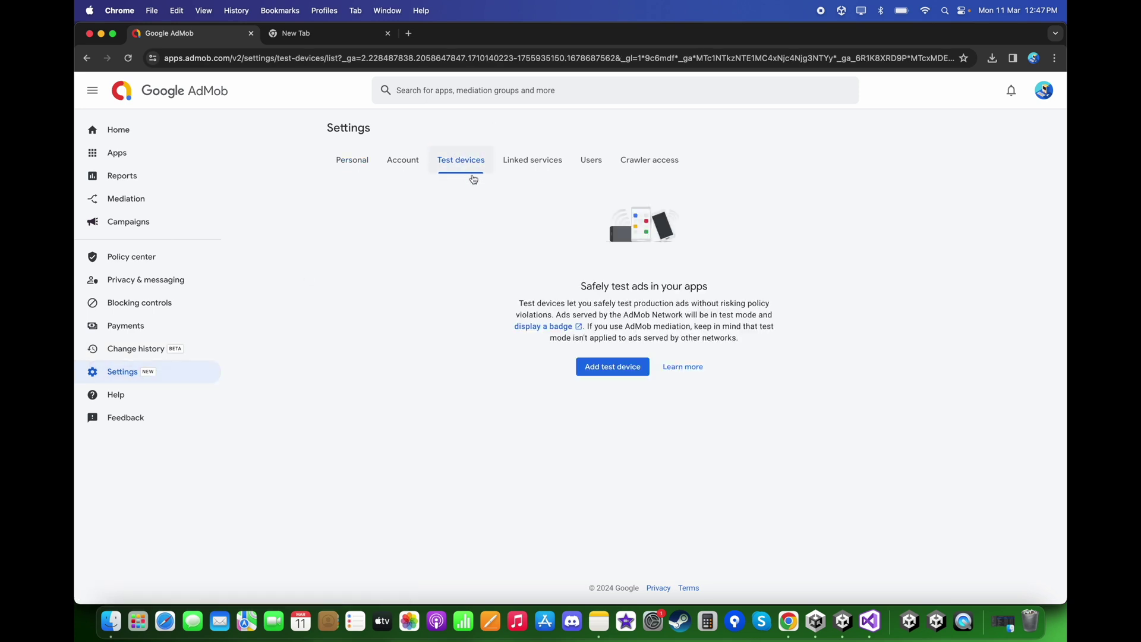
Start a new AdMob test device named Android Device with Android as its platform
click(621, 370)
click(476, 141)
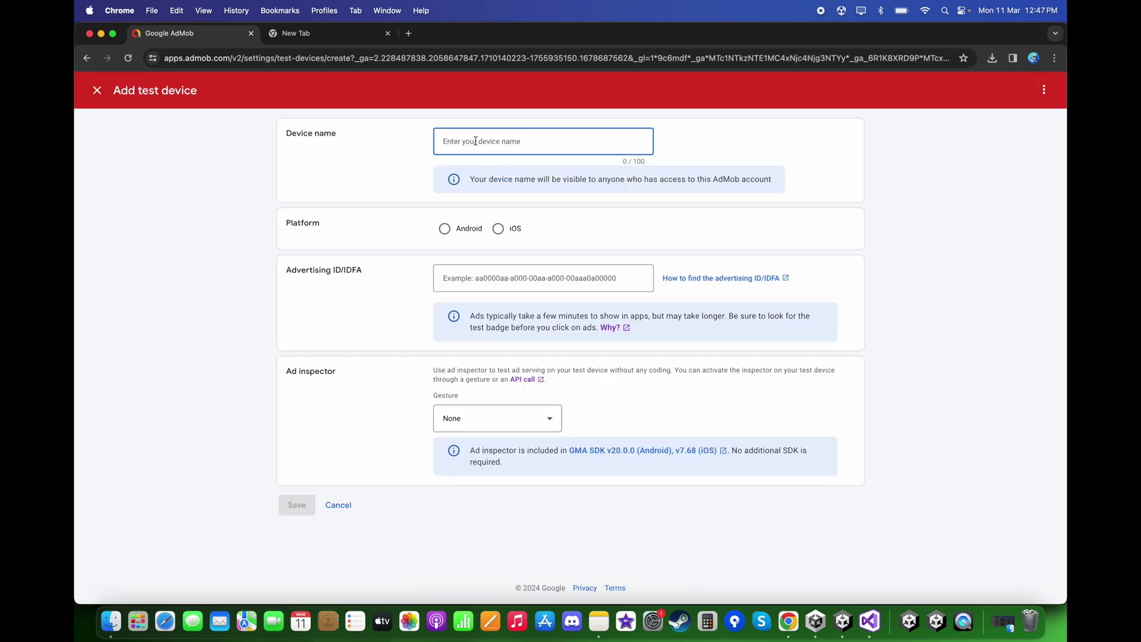
text(Android Device)
click(456, 233)
click(459, 277)
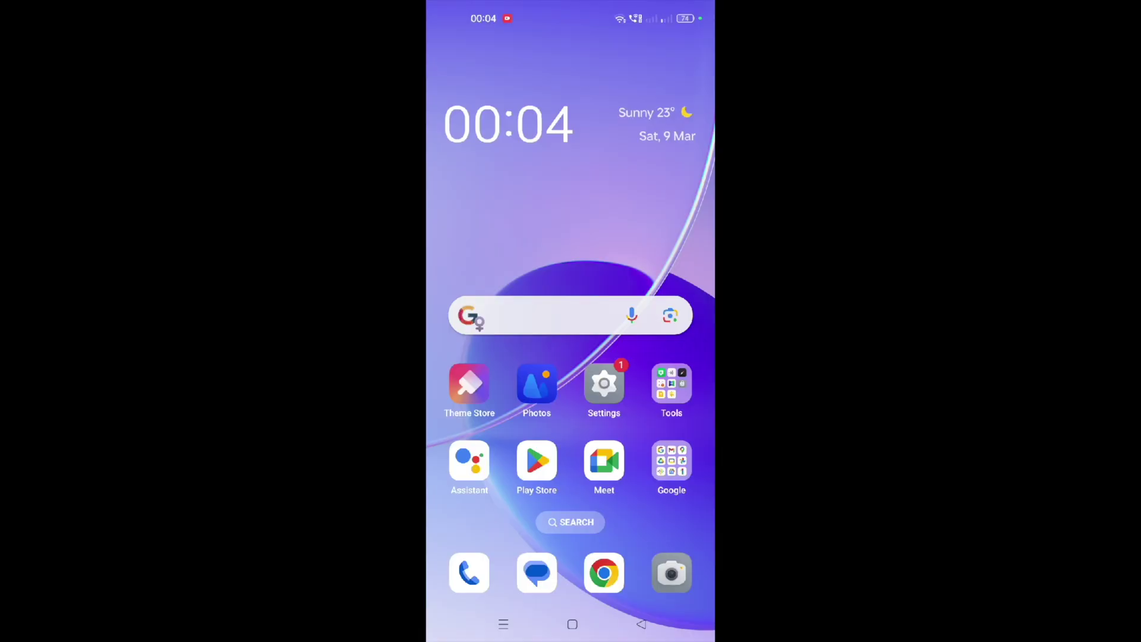
On the phone, search the Play Store for appsflyer, open the AppsFlyer app, and copy the Google advertising ID
click(537, 461)
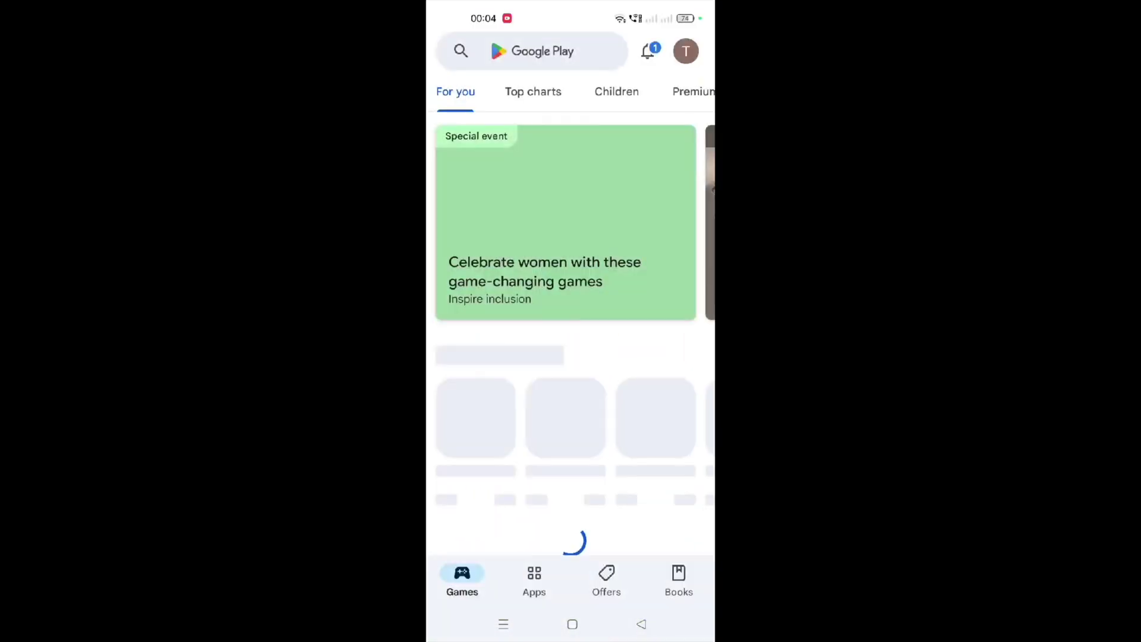
click(532, 51)
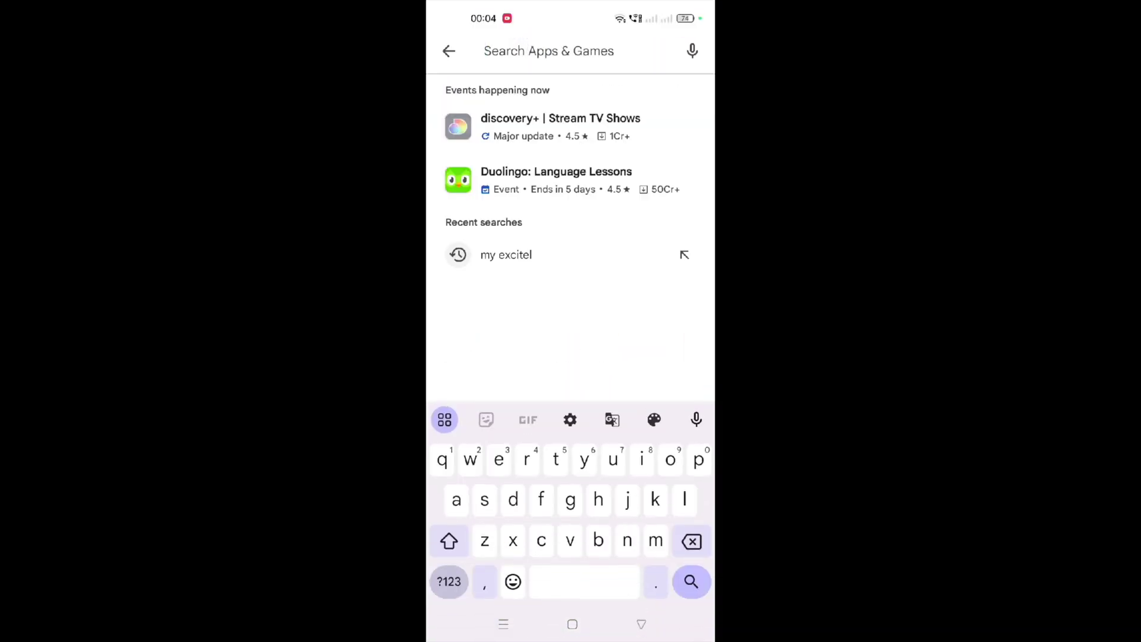
text(appsflyer)
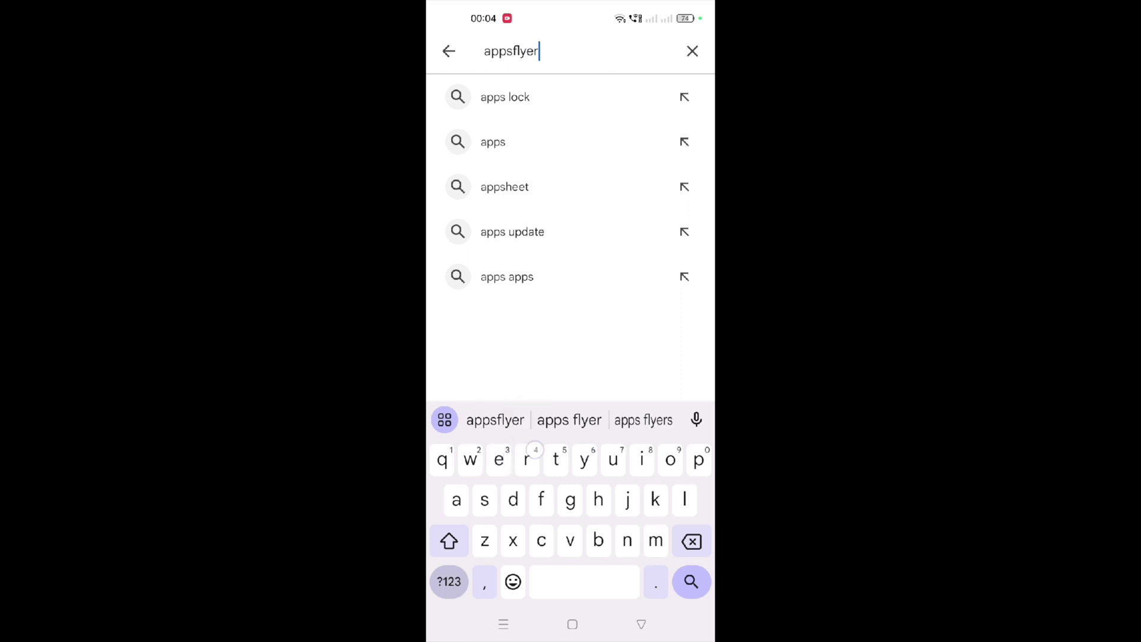
key(Return)
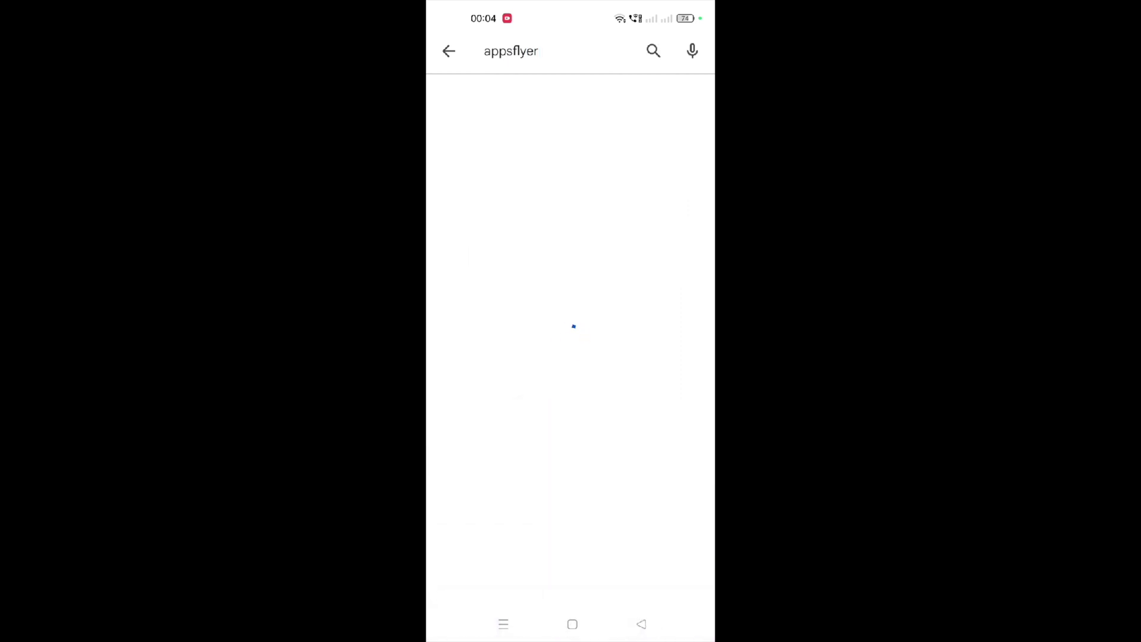
click(447, 101)
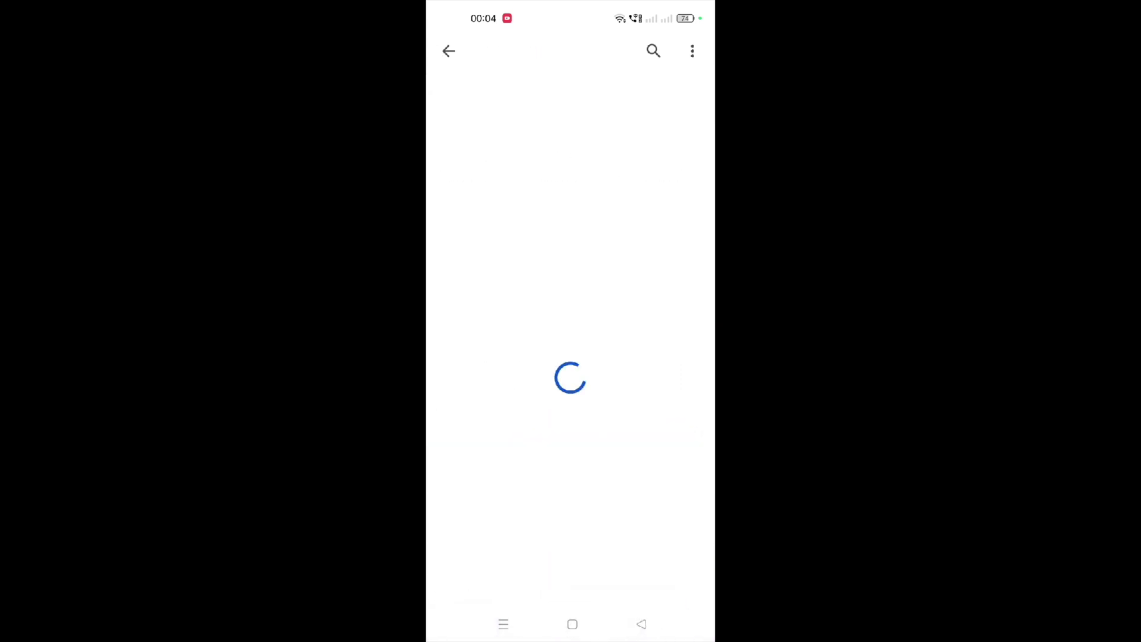
click(640, 181)
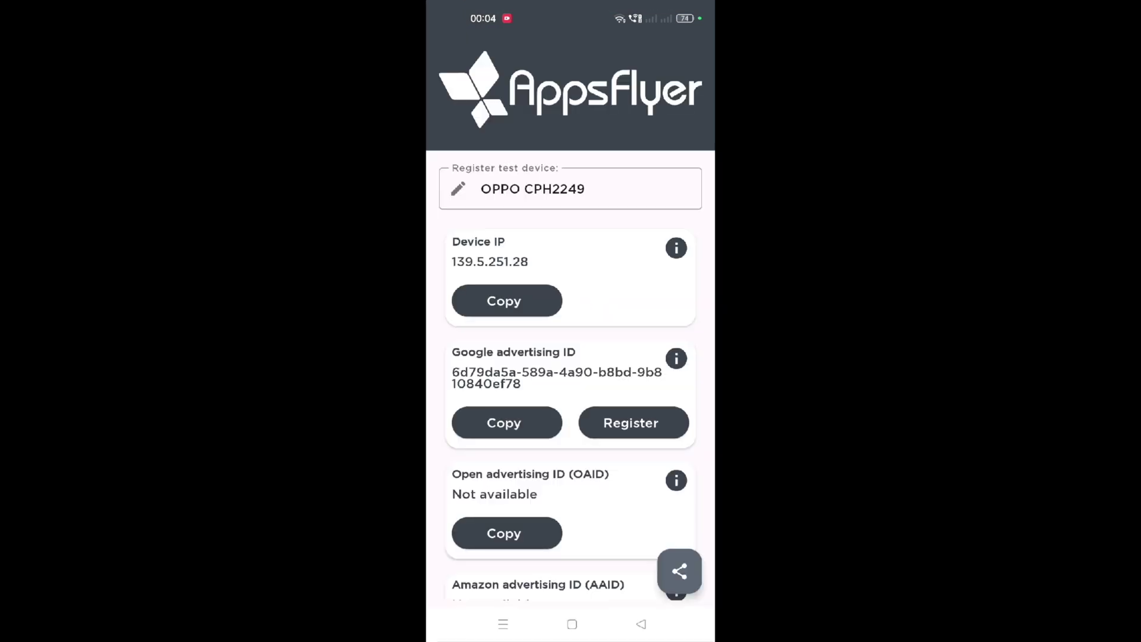
click(487, 425)
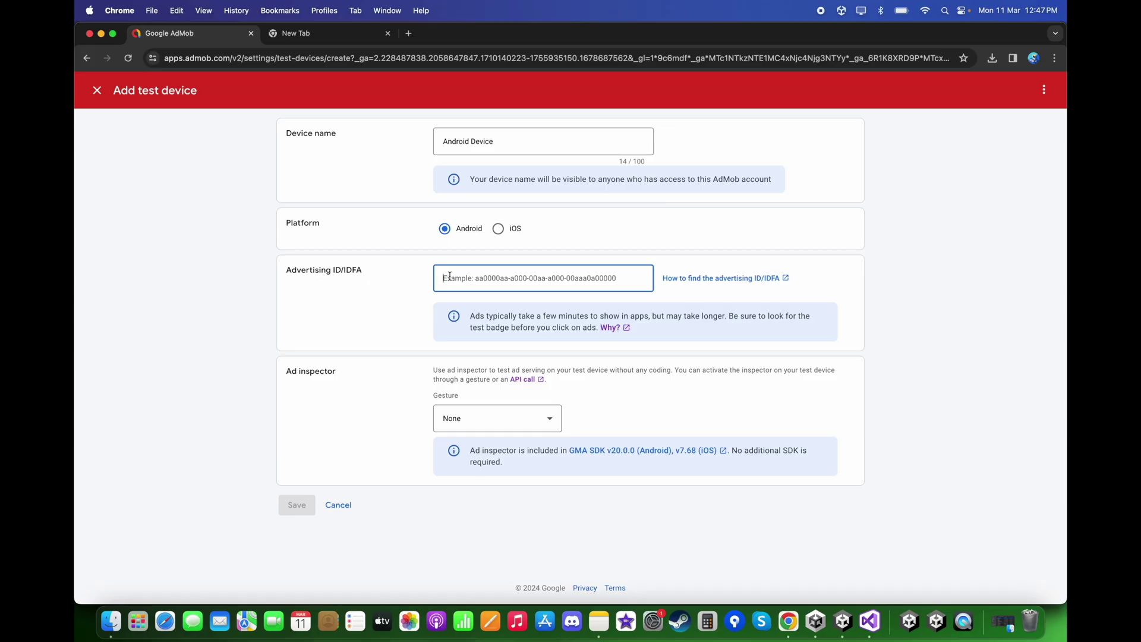
Paste the phone's advertising ID into the test device form, keep the ad inspector gesture at None, and save the device
key(super+v)
click(401, 309)
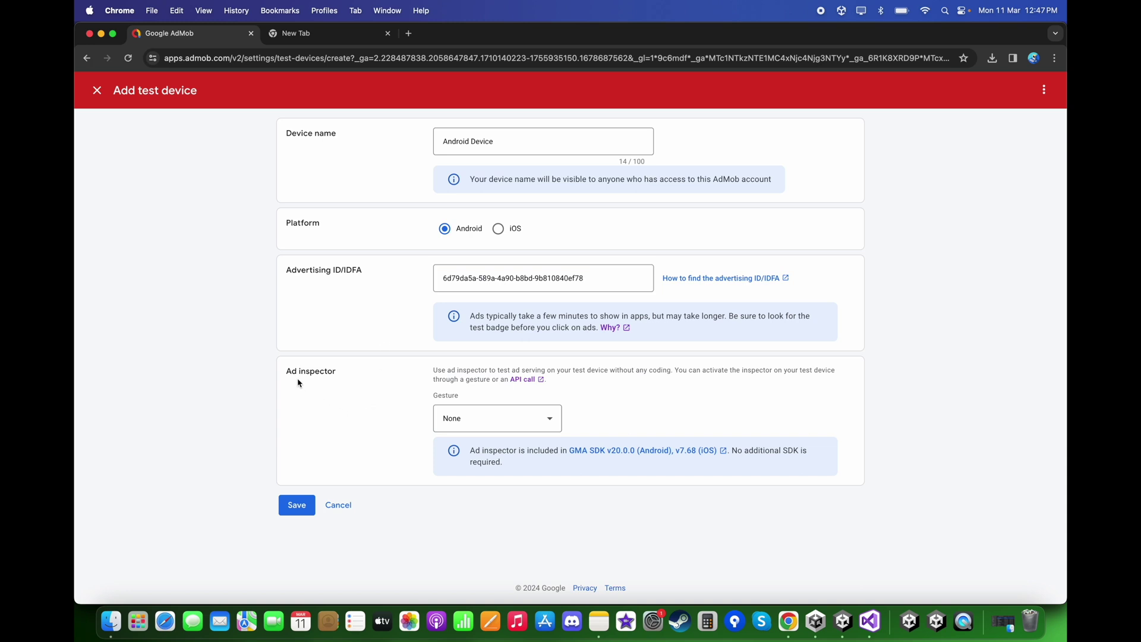
click(447, 425)
click(462, 427)
click(309, 505)
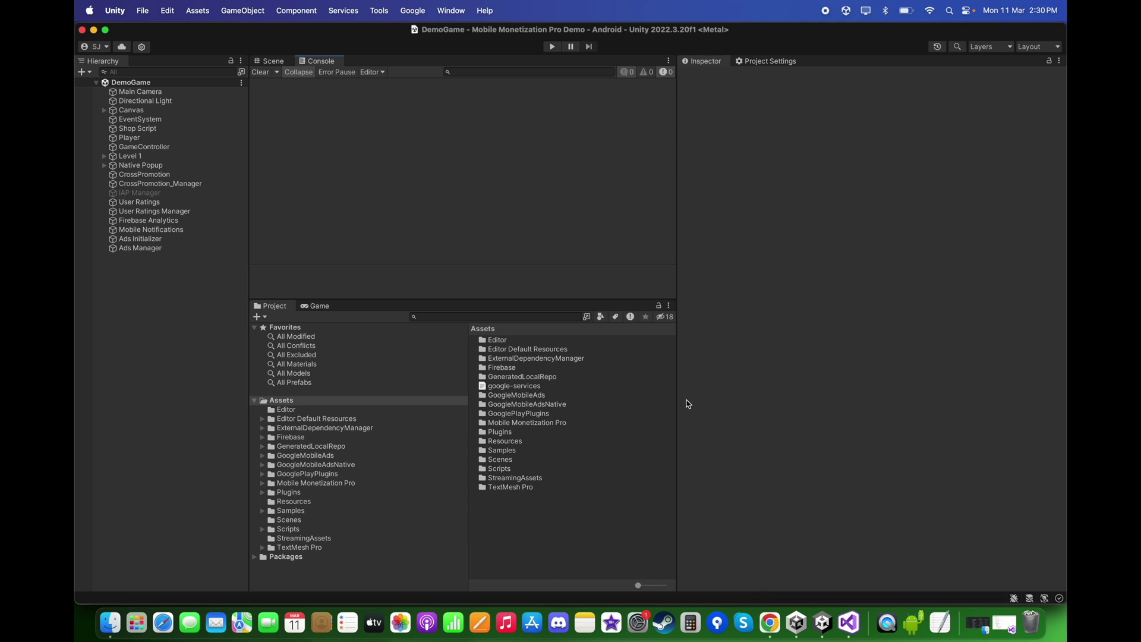
In AdMob in Chrome, manage the European regulations message and confirm the Demo Game and Size Shift apps for Android and iOS
click(773, 622)
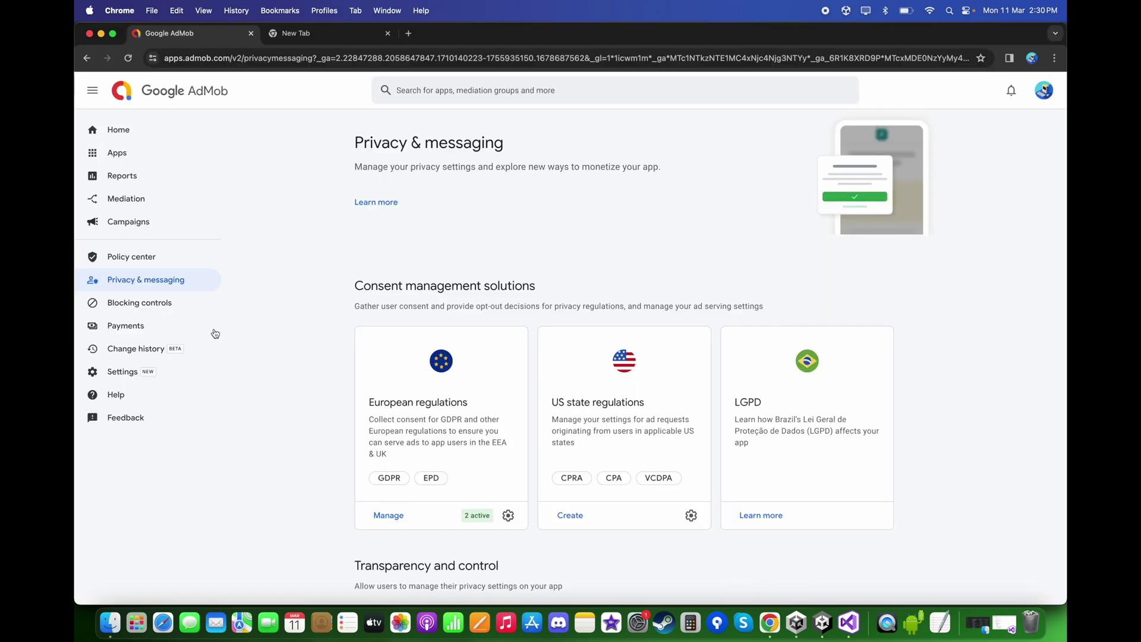
click(389, 515)
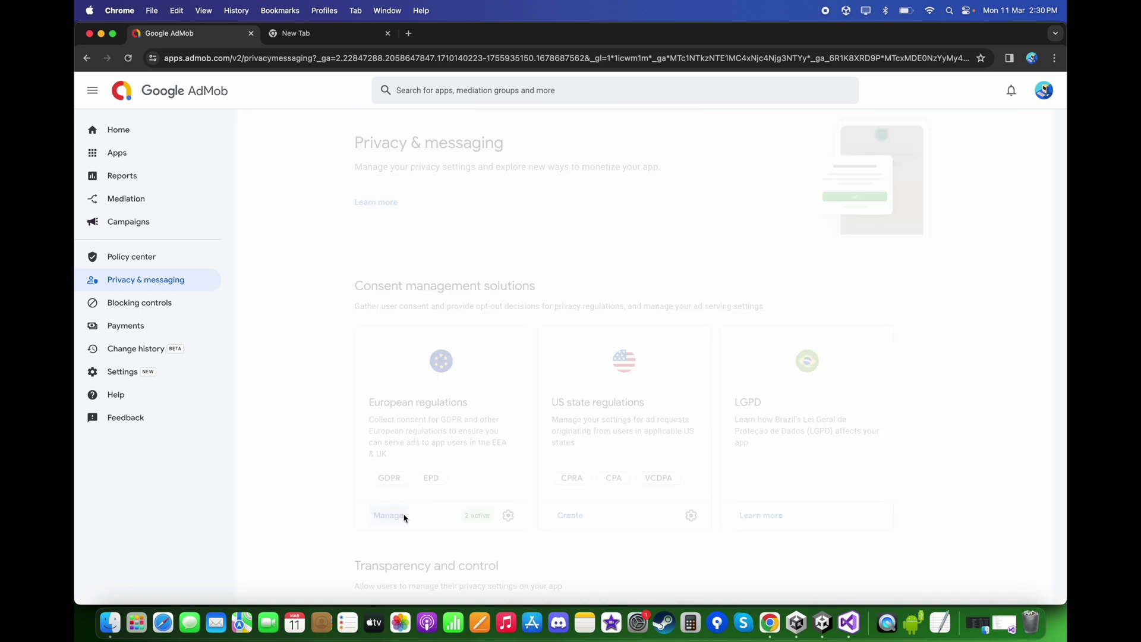
click(636, 460)
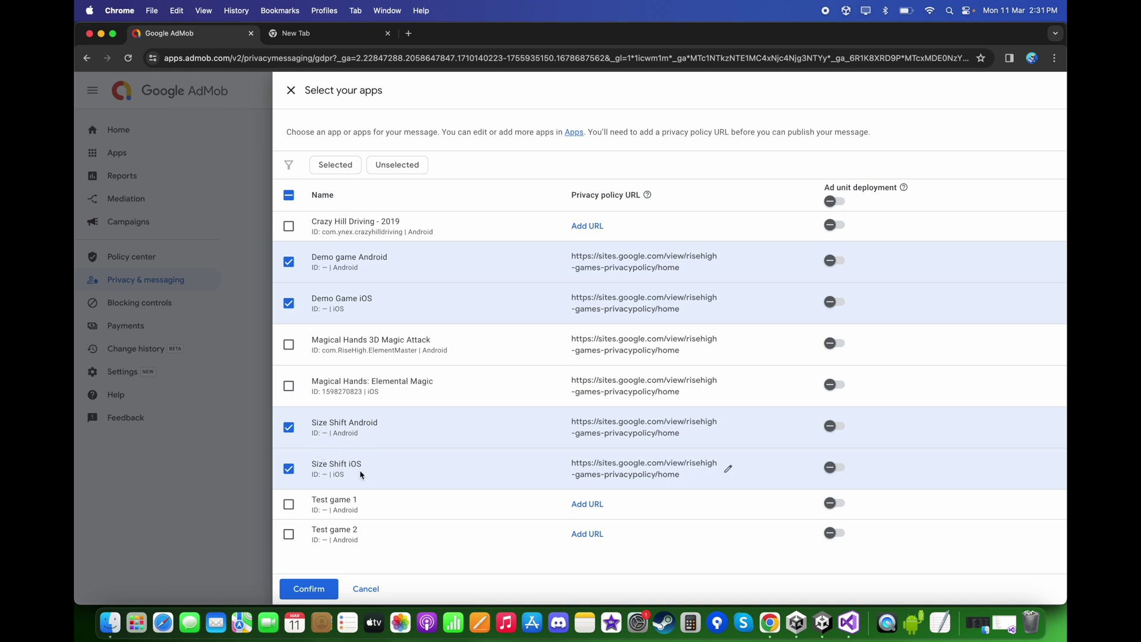
click(317, 589)
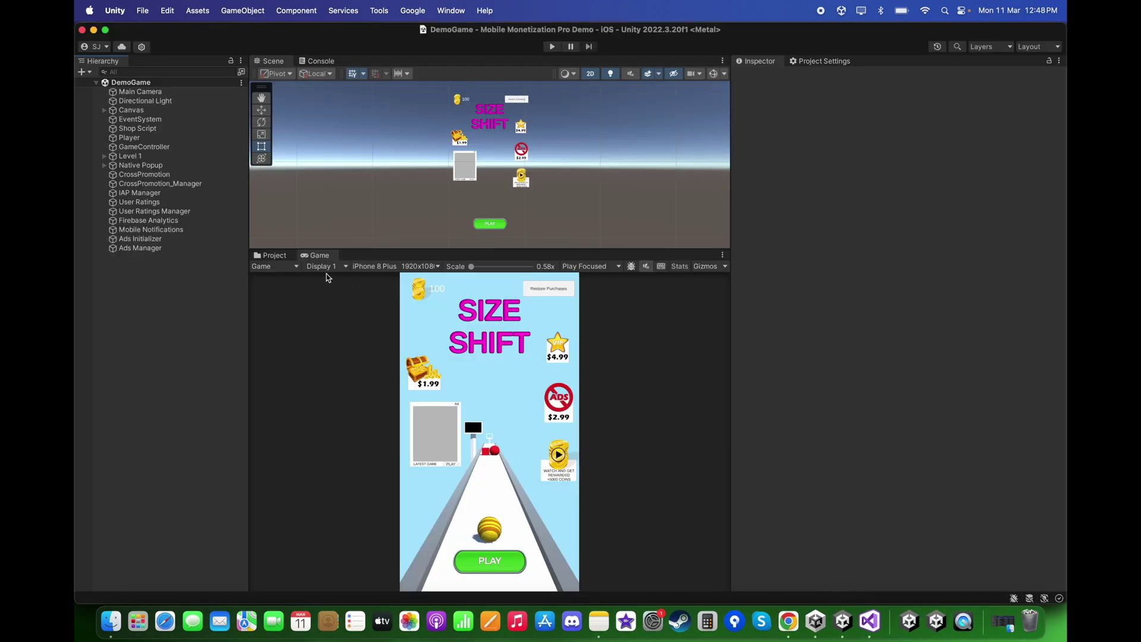
Switch to Unity and change the project's build platform to Android
click(142, 9)
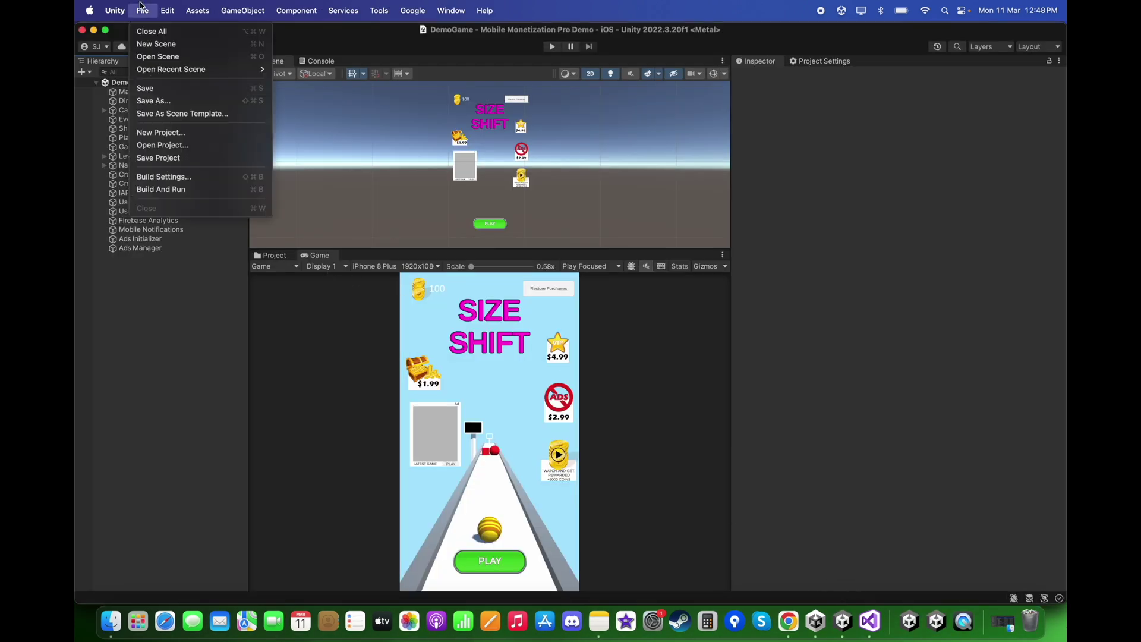
click(180, 177)
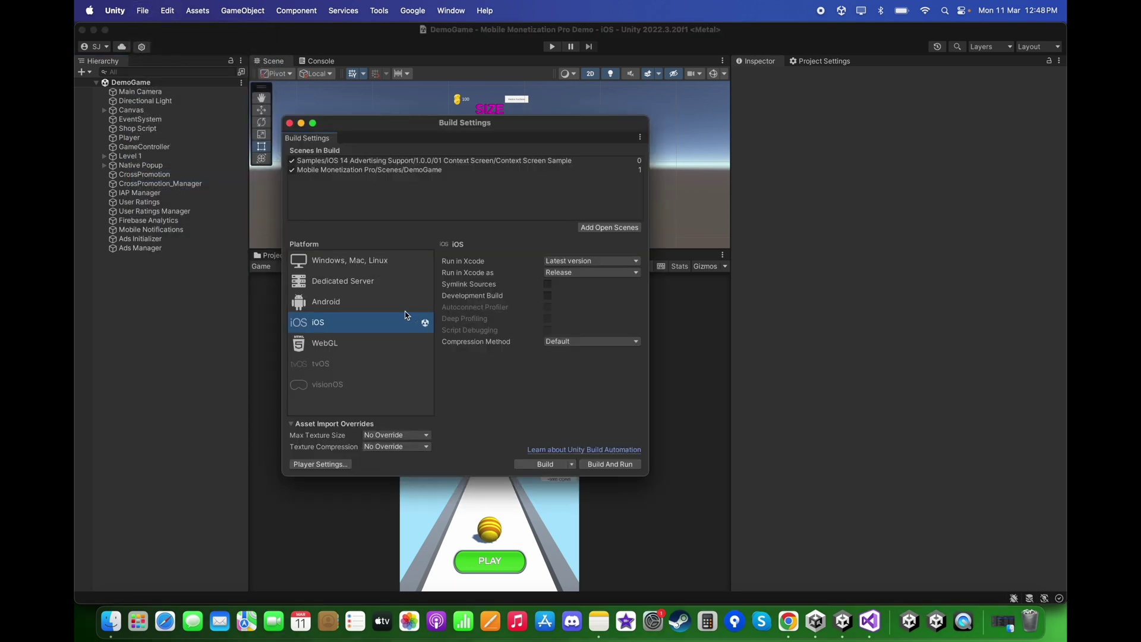
click(384, 305)
click(515, 461)
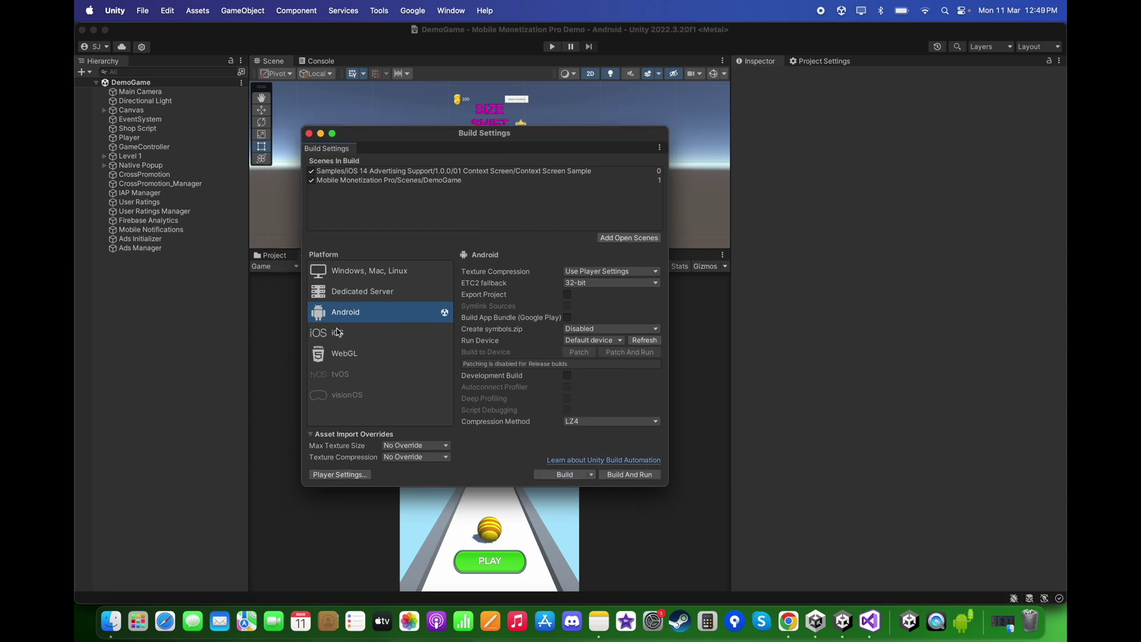
Resolve the project's Android libraries with the External Dependency Manager's Android Resolver
click(205, 9)
mouse_move(248, 327)
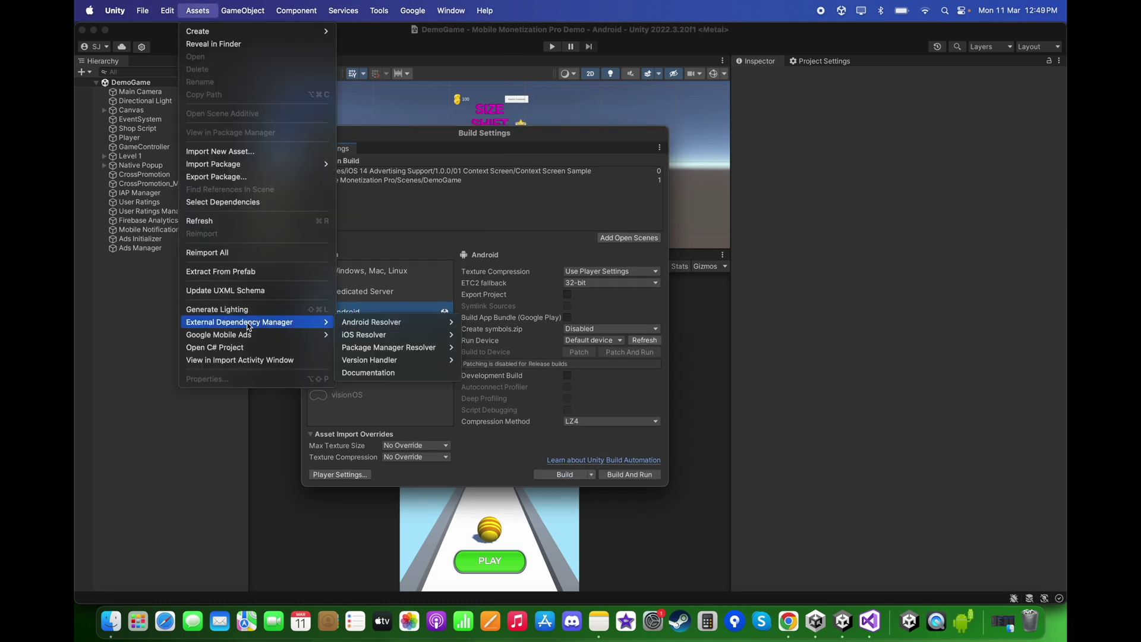
mouse_move(364, 322)
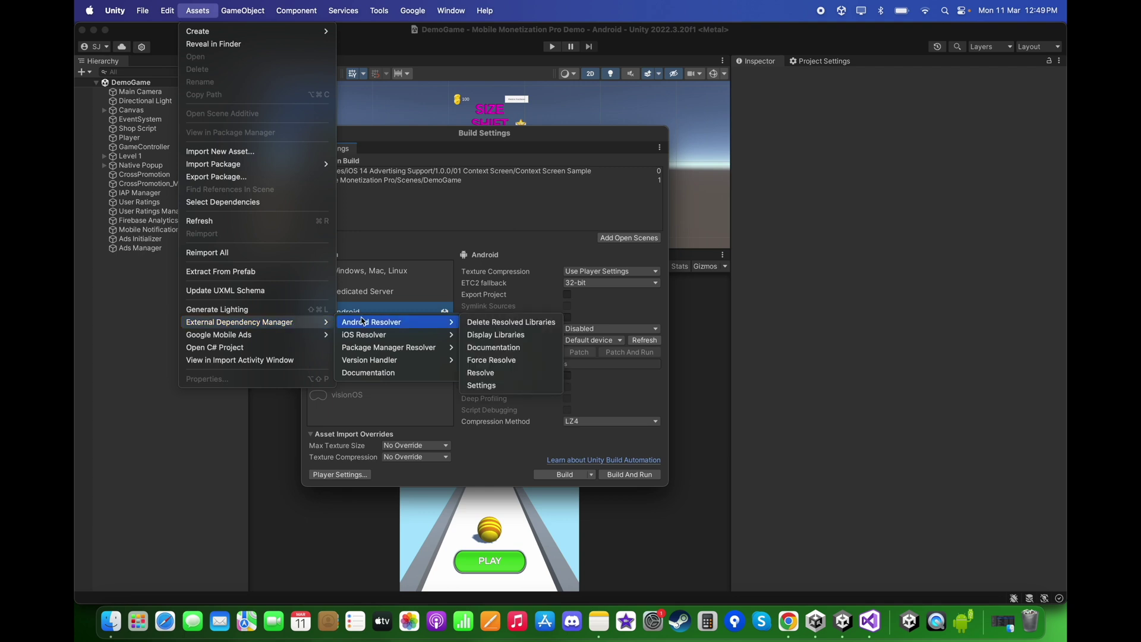
click(498, 372)
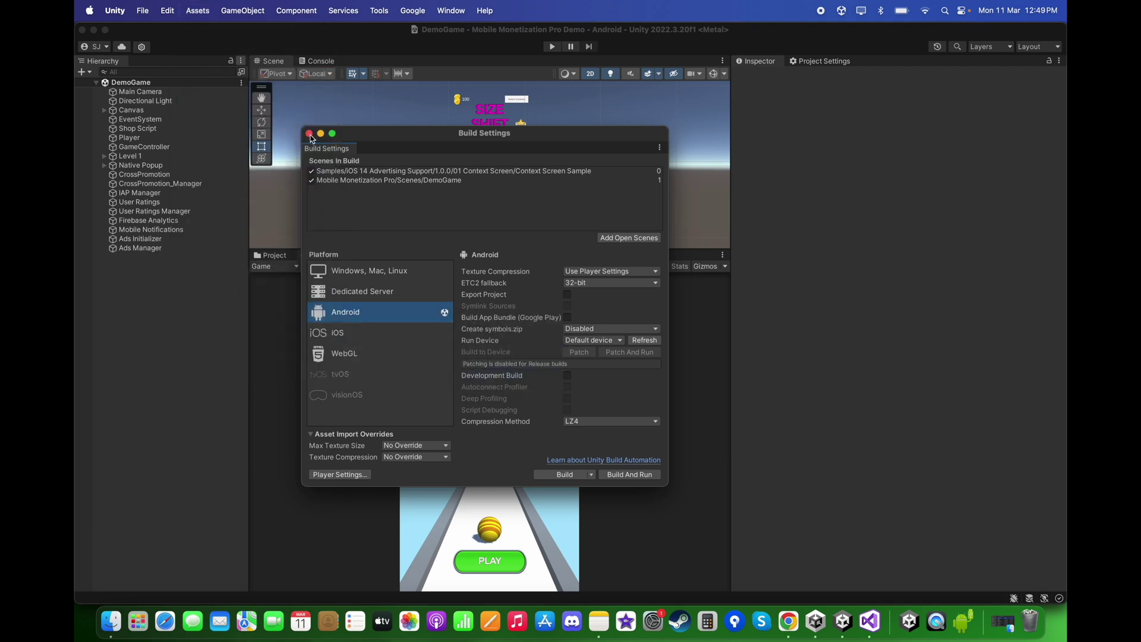
click(552, 169)
Check the Android and iOS app IDs in the Google Mobile Ads settings
click(198, 10)
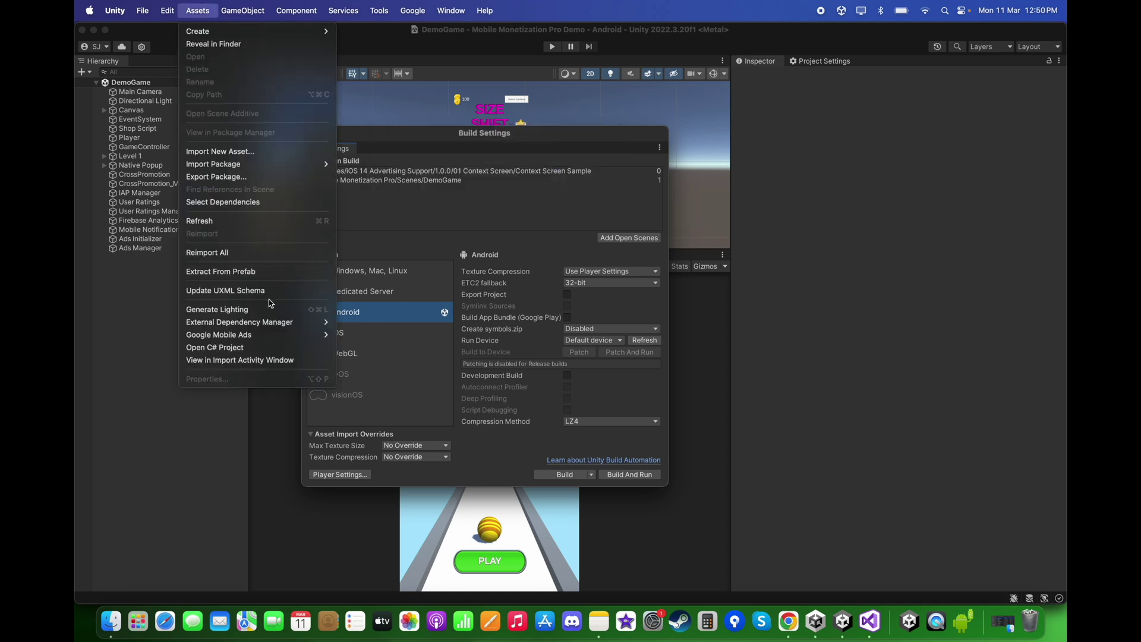
mouse_move(294, 335)
click(375, 333)
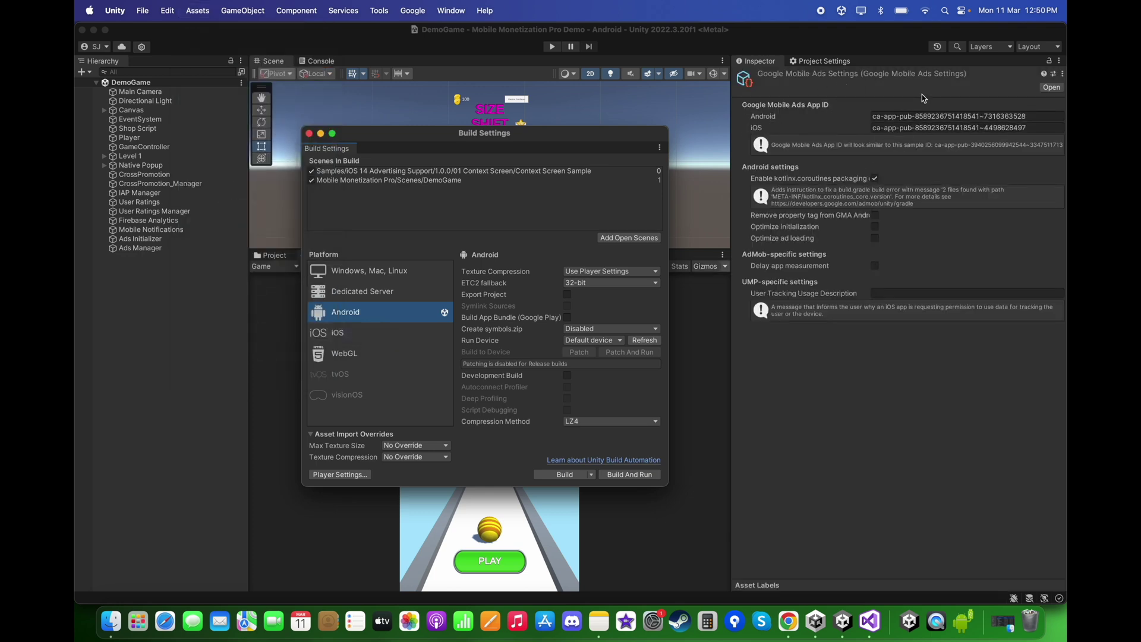
click(186, 310)
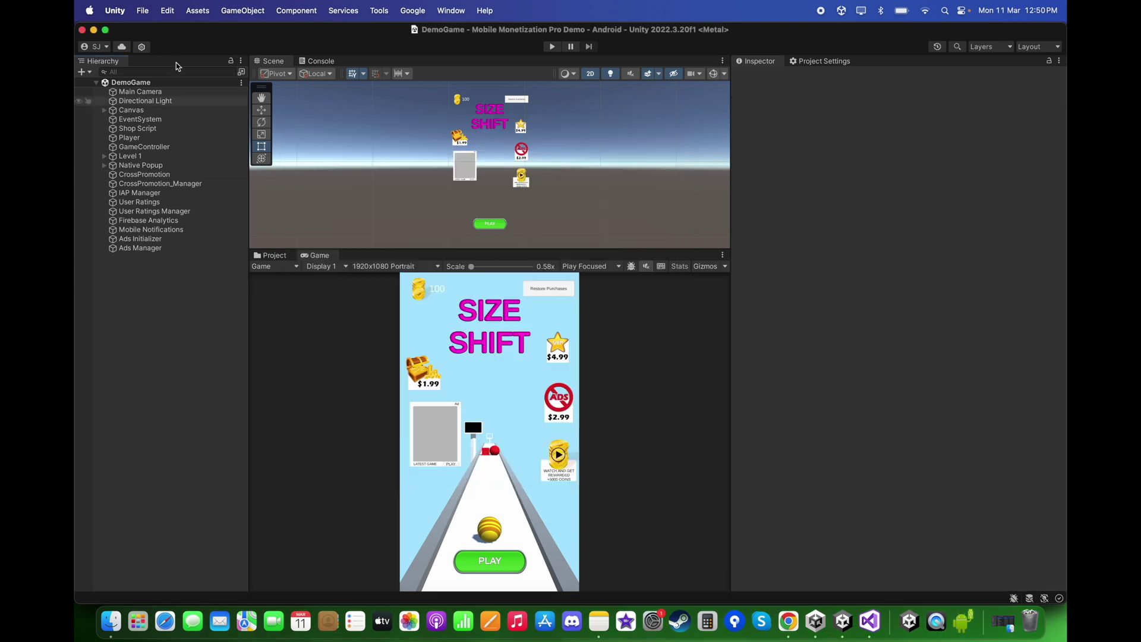
Build and run the game for Android from the Build Settings, and dismiss the resulting dialog
click(143, 10)
click(196, 176)
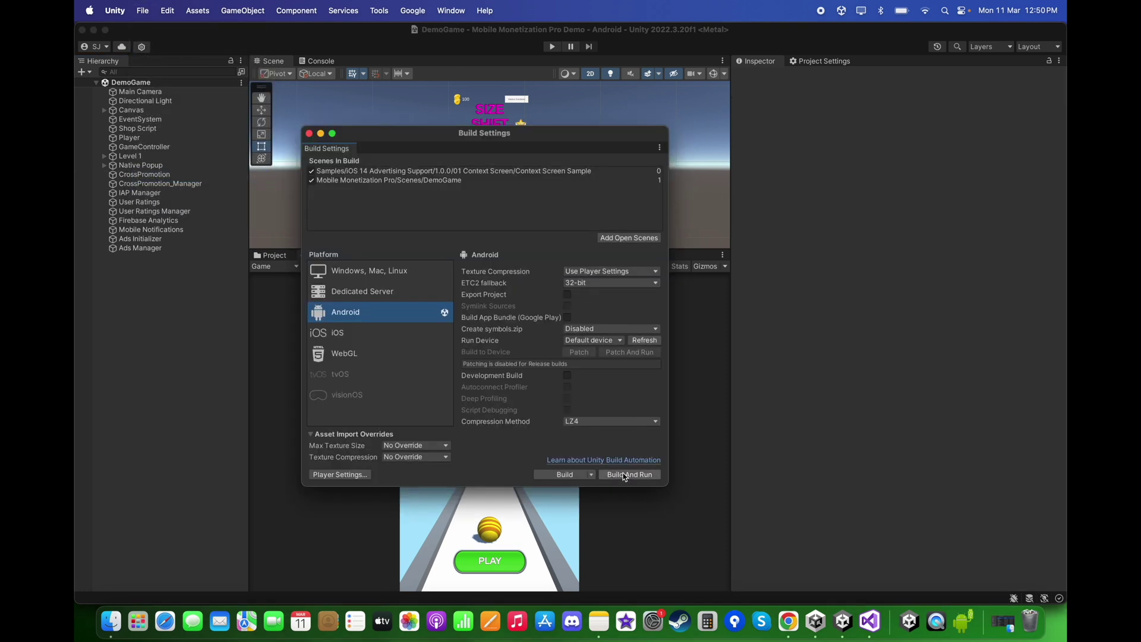
click(643, 476)
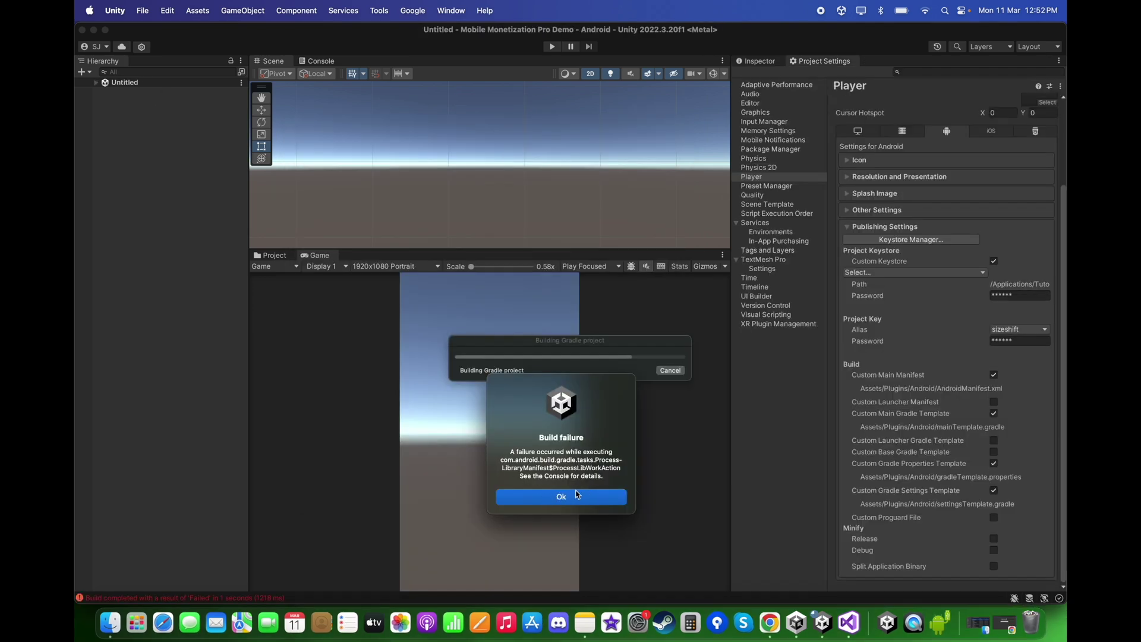
click(576, 495)
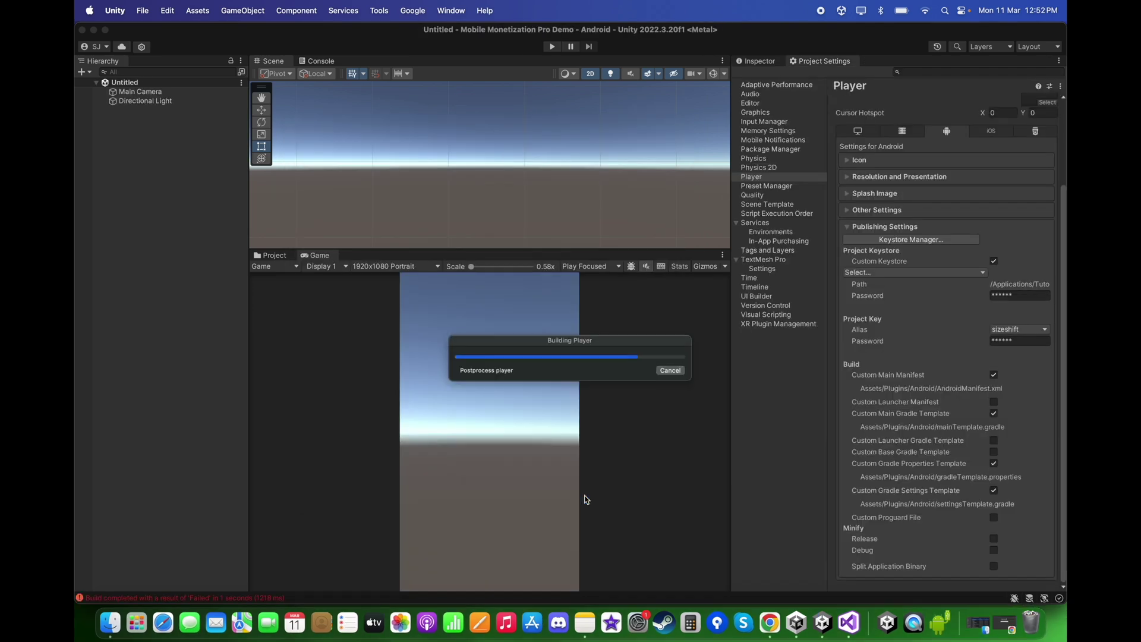
Examine the build errors in an enlarged Console and highlight the AndroidManifest.xml path in the JAVA_TOOL_OPTIONS error
click(320, 61)
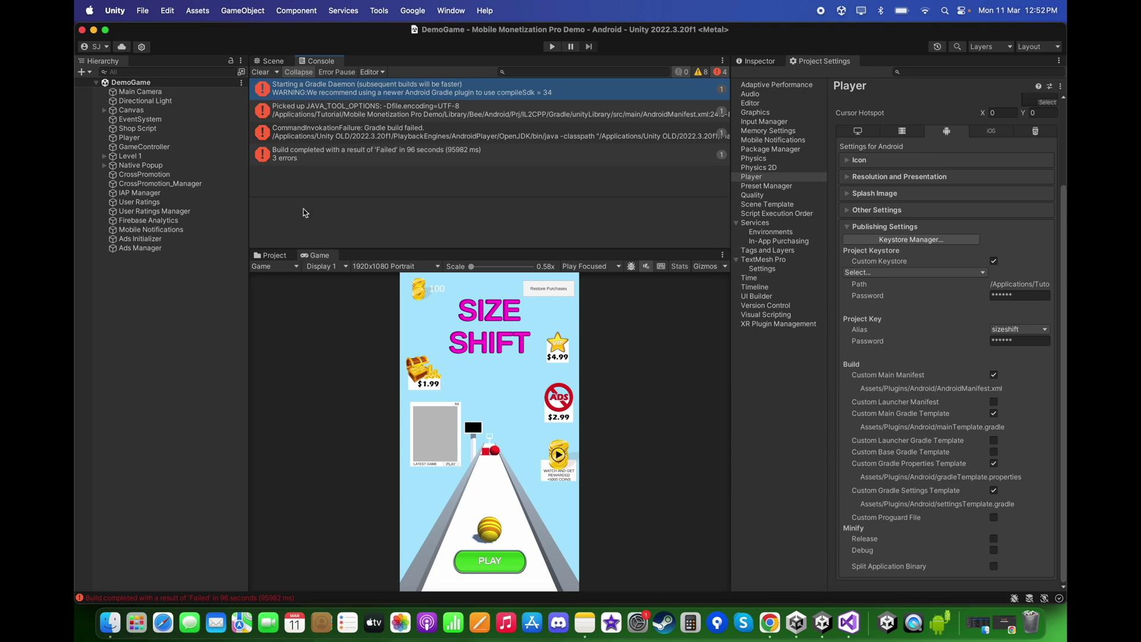
click(399, 128)
click(377, 117)
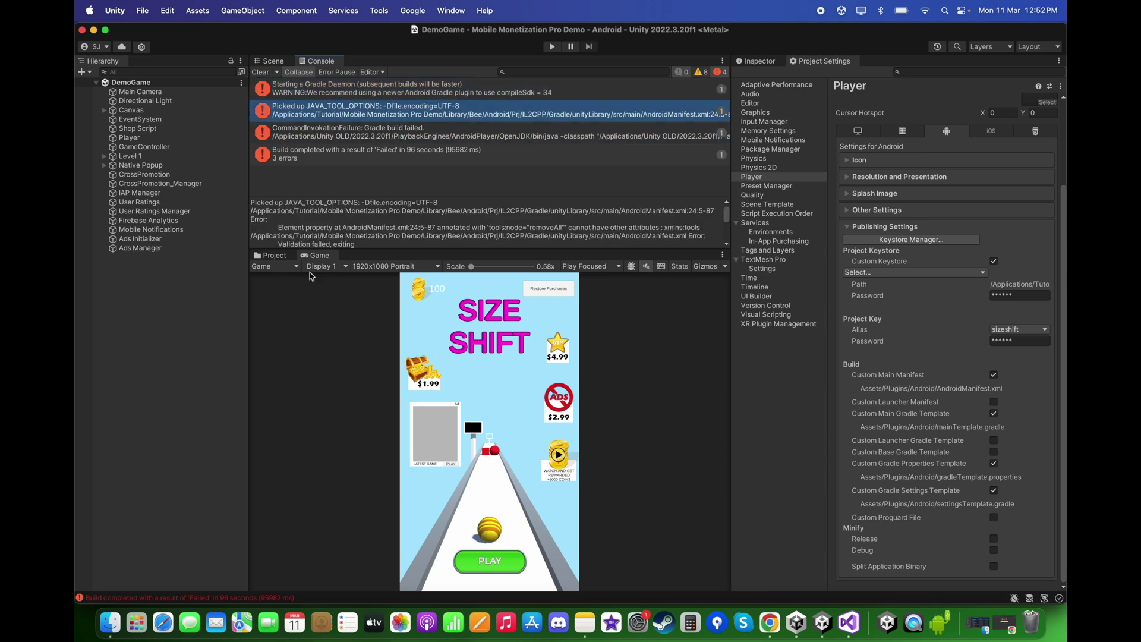
click(271, 255)
drag(261, 249, 255, 344)
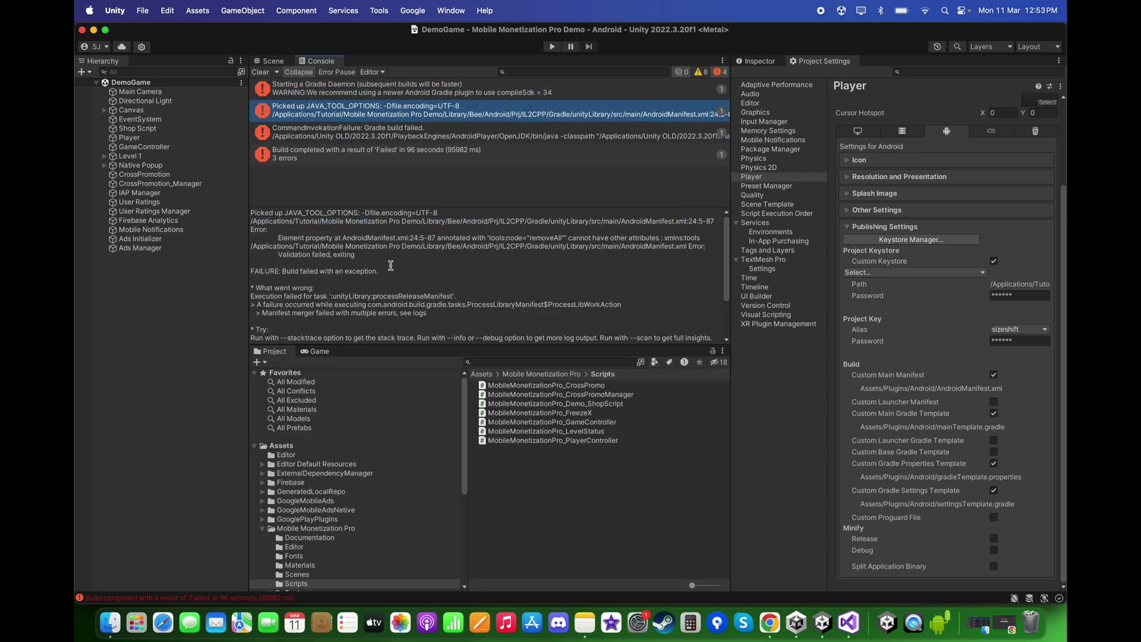
drag(253, 223, 679, 226)
Reveal the project folder in Finder and browse to Library/Bee/Android/Prj/IL2CPP/Gradle/unityLibrary/src/main
click(290, 447)
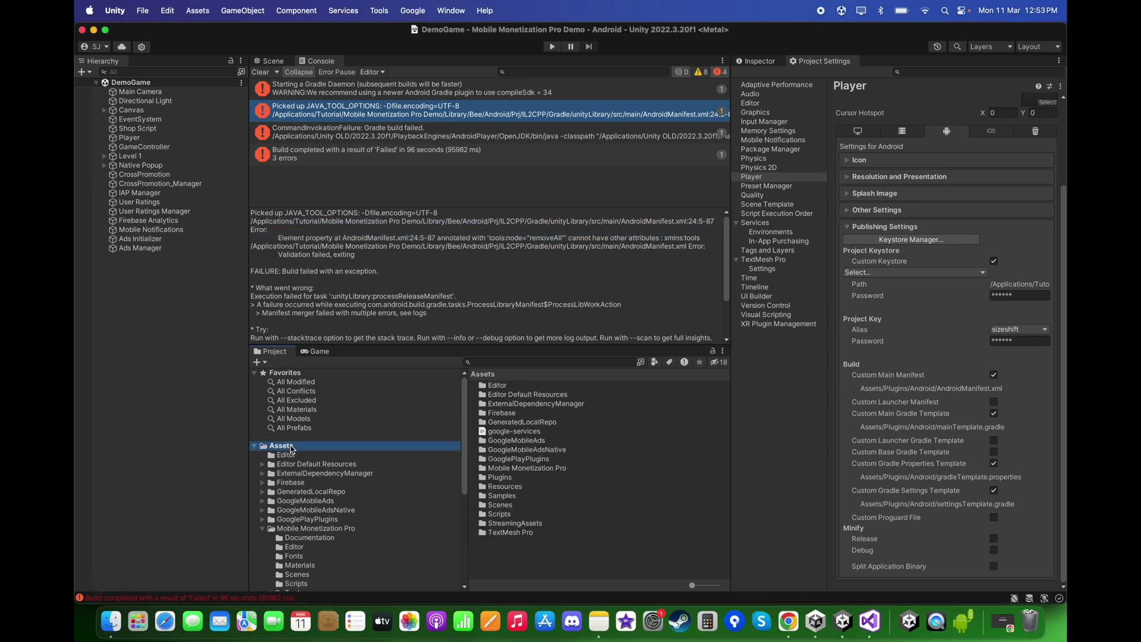
right_click(290, 448)
click(357, 258)
double_click(319, 466)
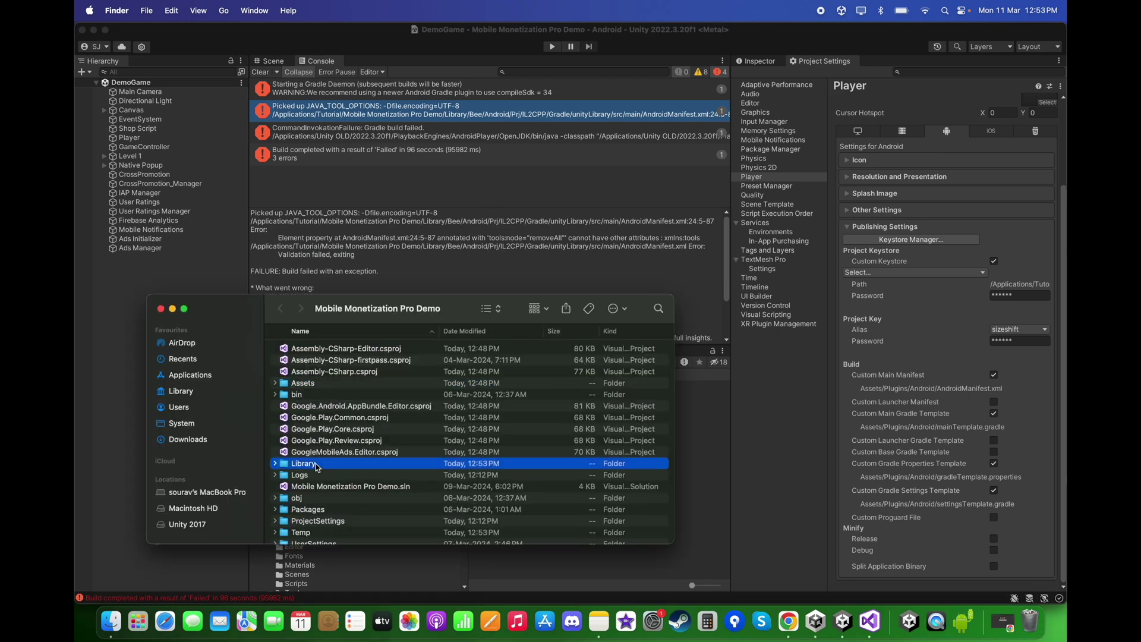
double_click(303, 406)
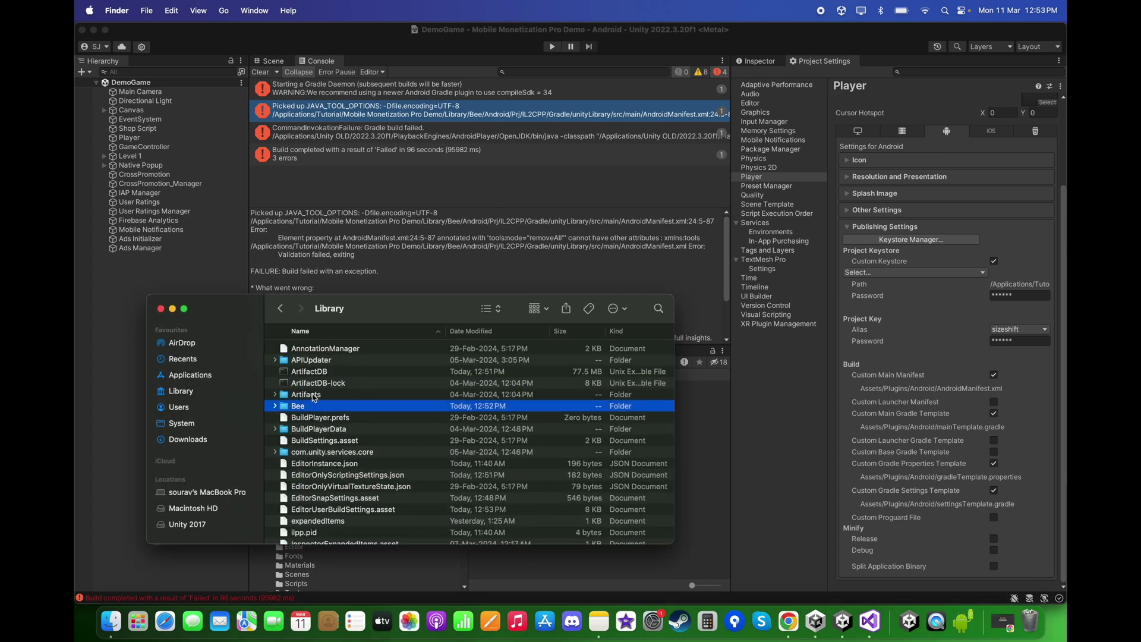
double_click(319, 384)
click(332, 349)
double_click(332, 349)
double_click(331, 349)
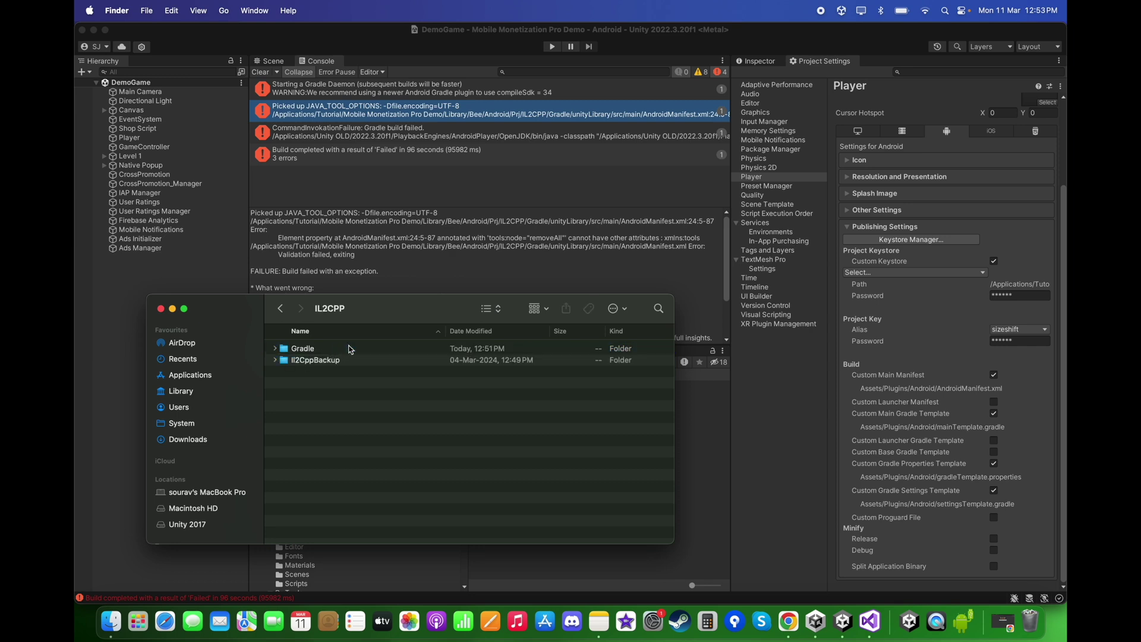
double_click(333, 350)
double_click(330, 426)
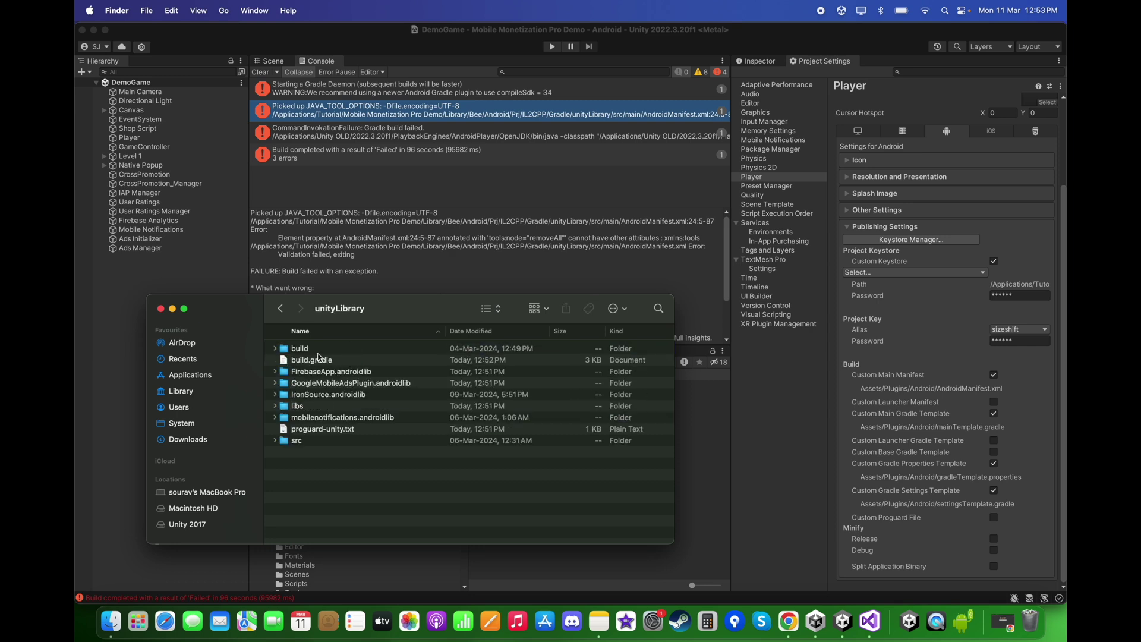
double_click(312, 441)
double_click(326, 349)
Open AndroidManifest.xml from the main folder in TextEdit, and enlarge and reposition its window
click(420, 349)
right_click(421, 351)
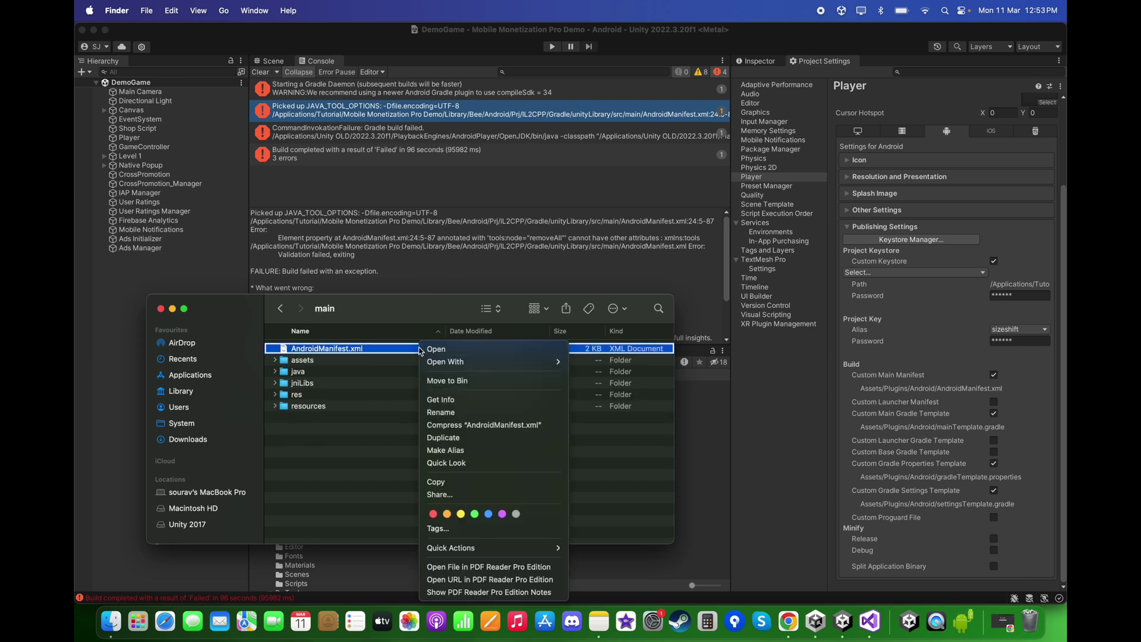
mouse_move(519, 363)
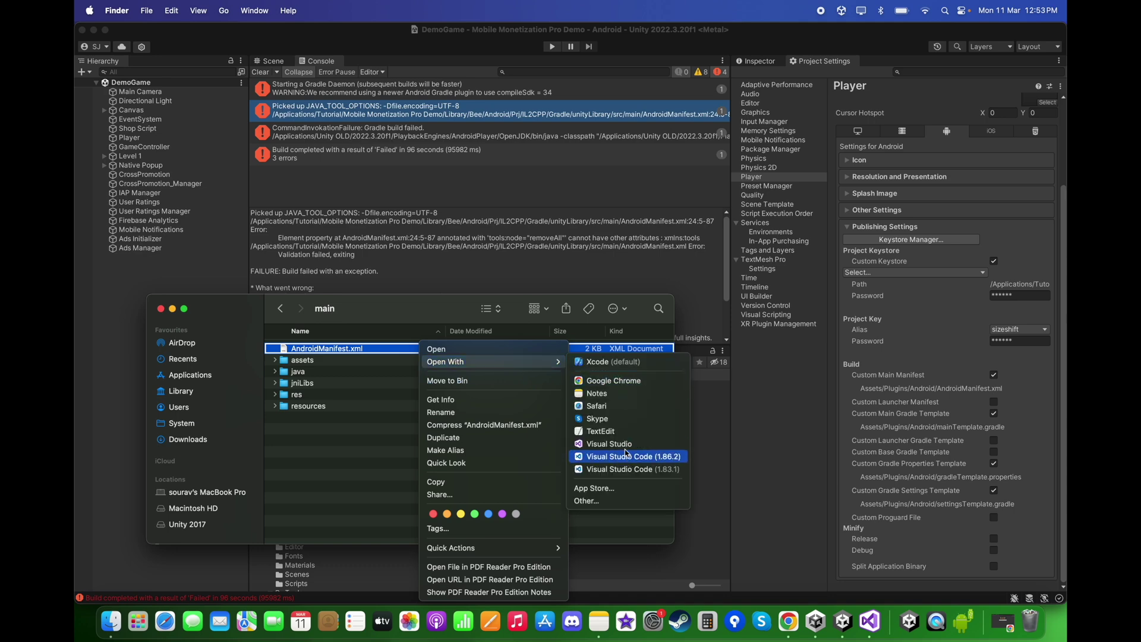
click(622, 431)
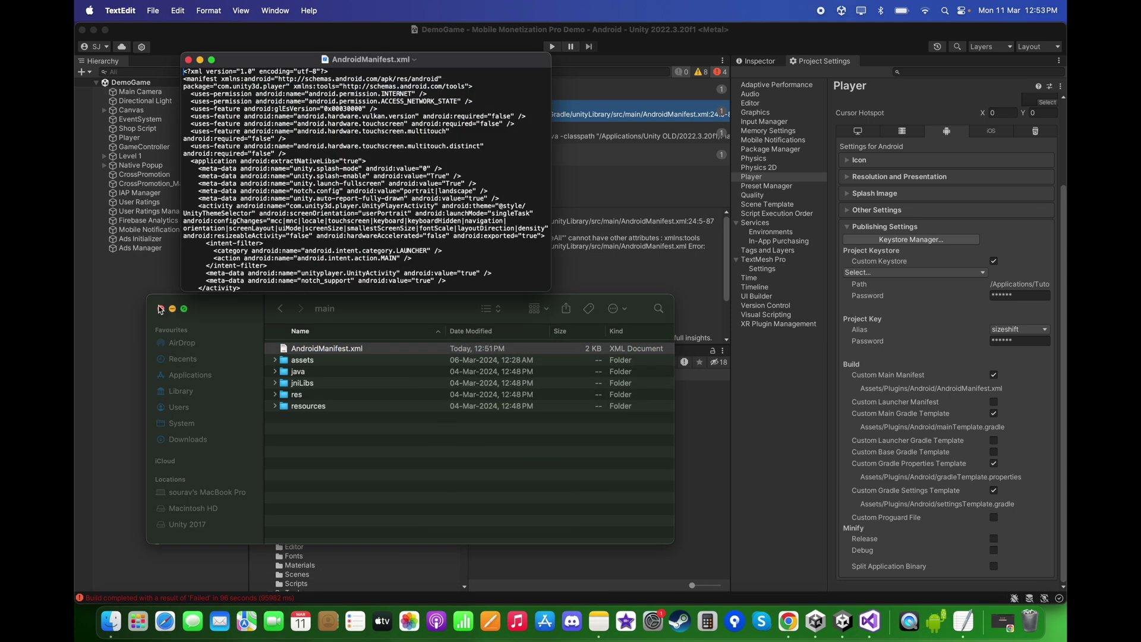
drag(547, 293, 695, 411)
drag(458, 64, 484, 218)
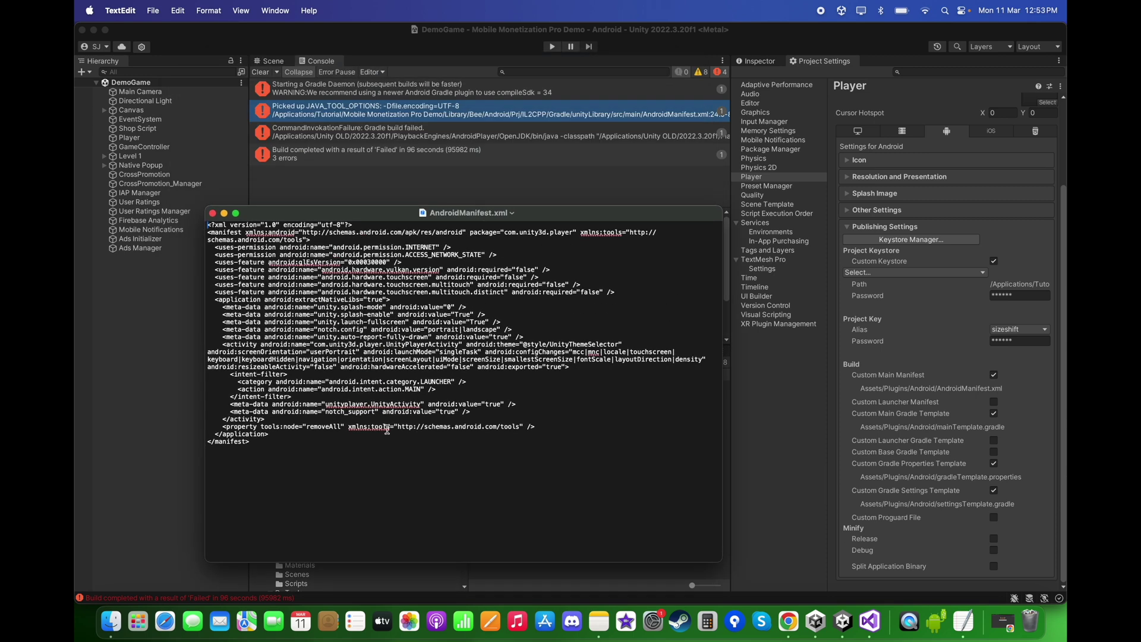
Remove the xmlns:tools attribute from the manifest's property tag, save and close the file, and clear Unity's Console
drag(349, 428, 524, 427)
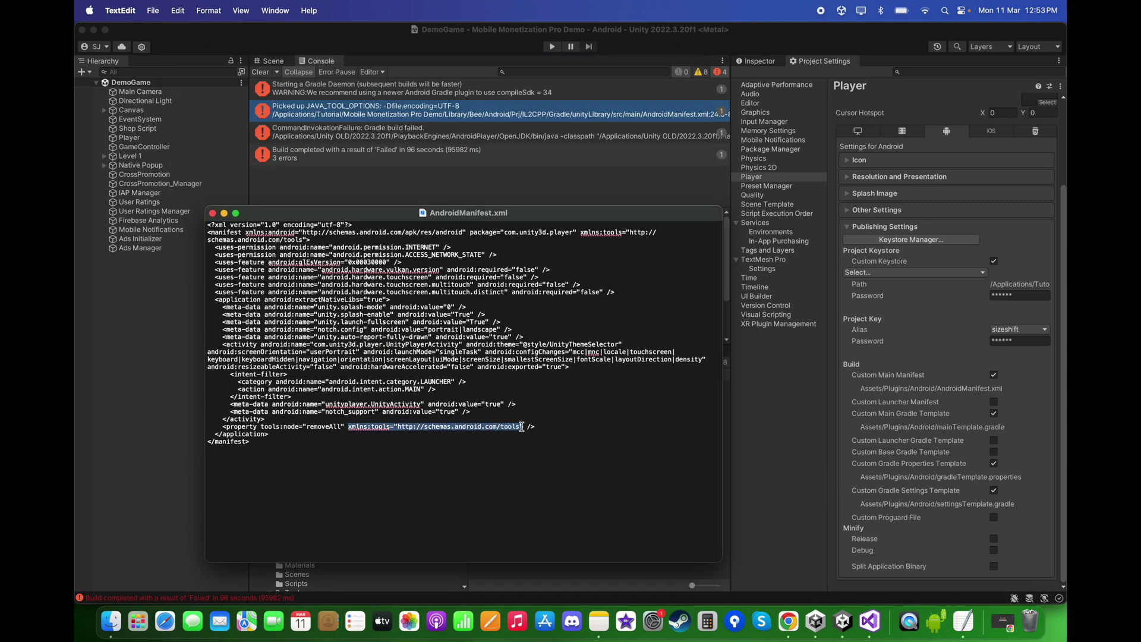
key(BackSpace)
key(super+s)
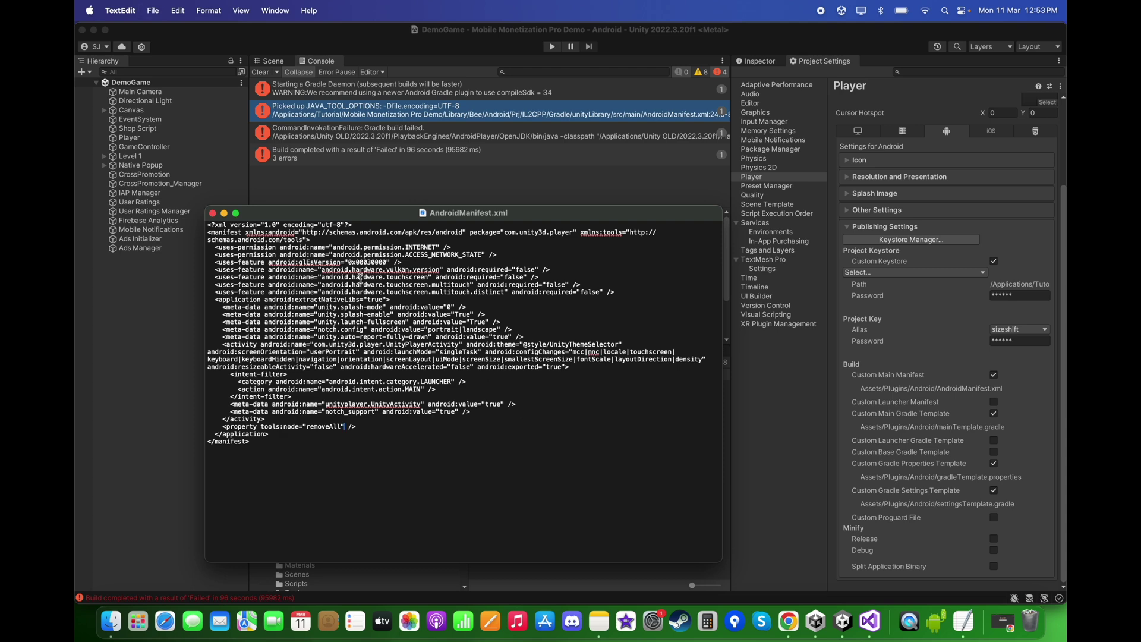
click(213, 212)
click(257, 72)
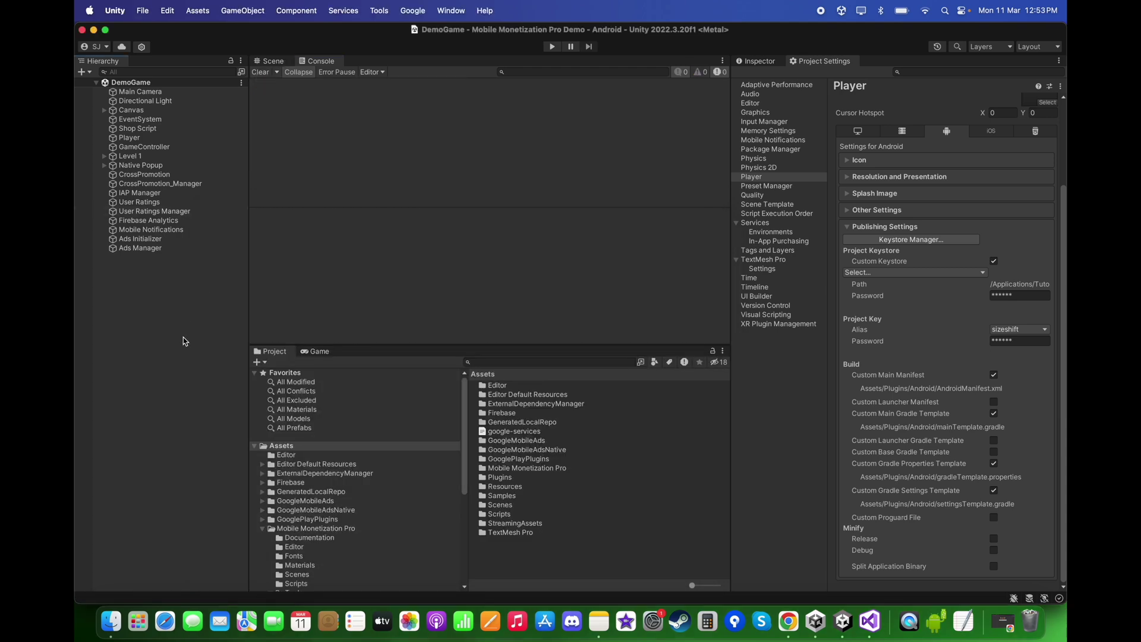
Build and run the game on the Android device with the corrected manifest
click(143, 10)
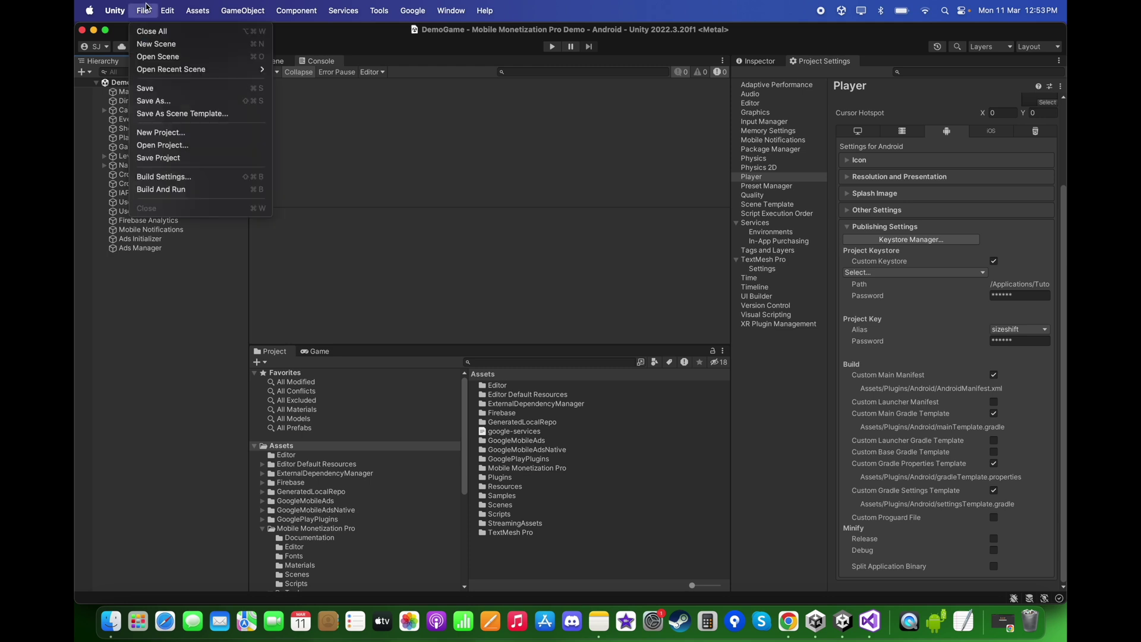
click(212, 189)
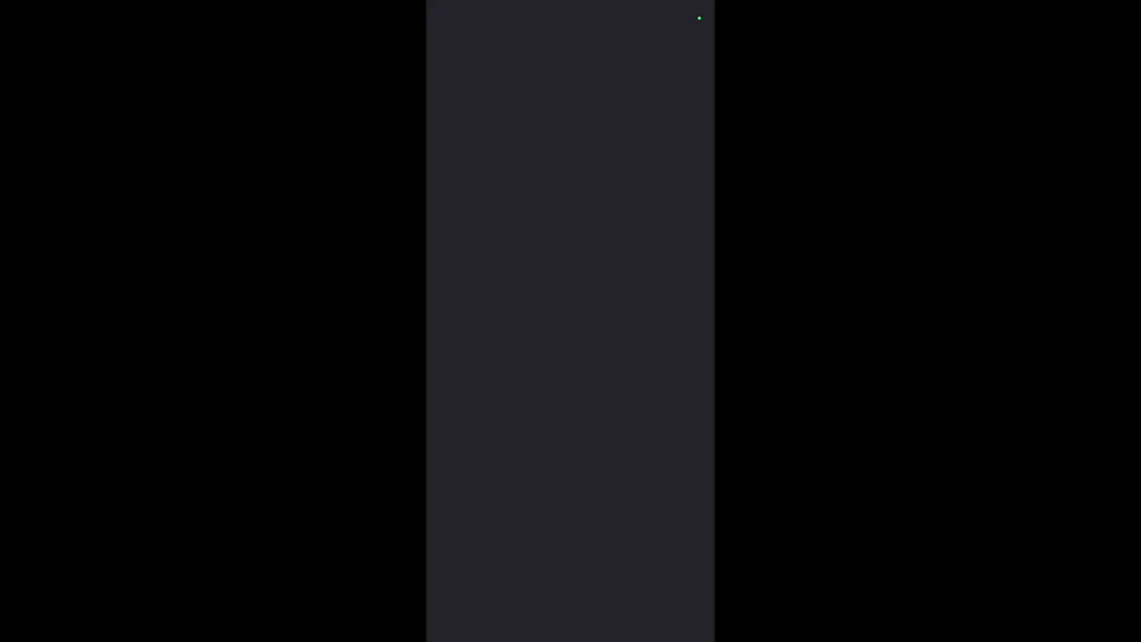
click(556, 337)
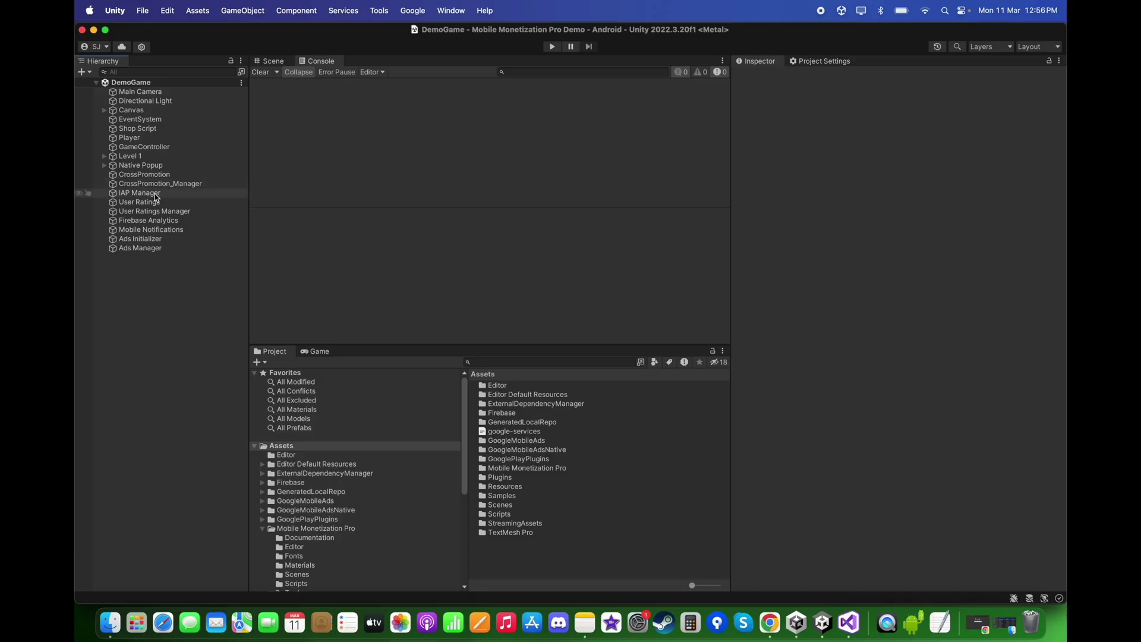
Deactivate the IAP Manager object in the DemoGame scene
click(155, 193)
click(762, 76)
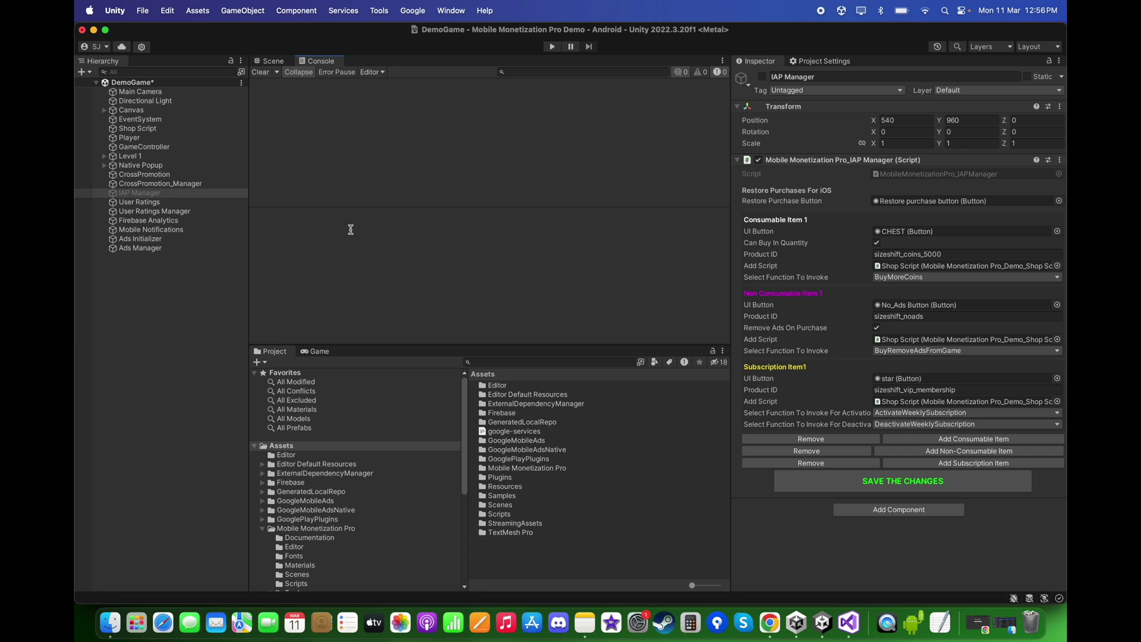
click(243, 288)
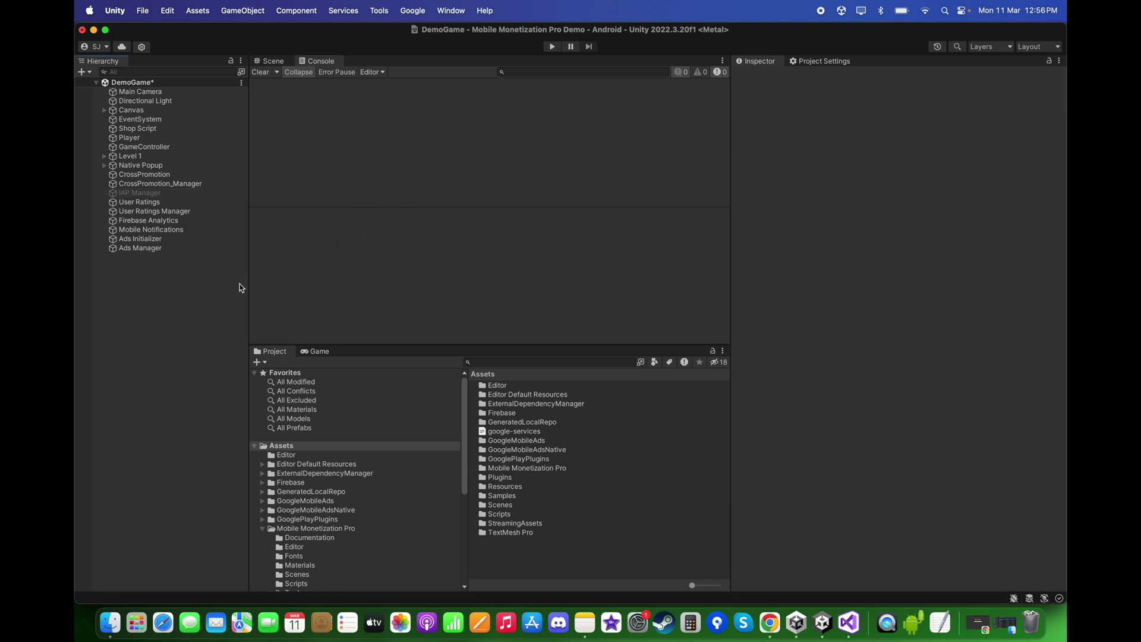
Build and run the game on Android again, allow its notifications and give consent to personal data use
click(142, 10)
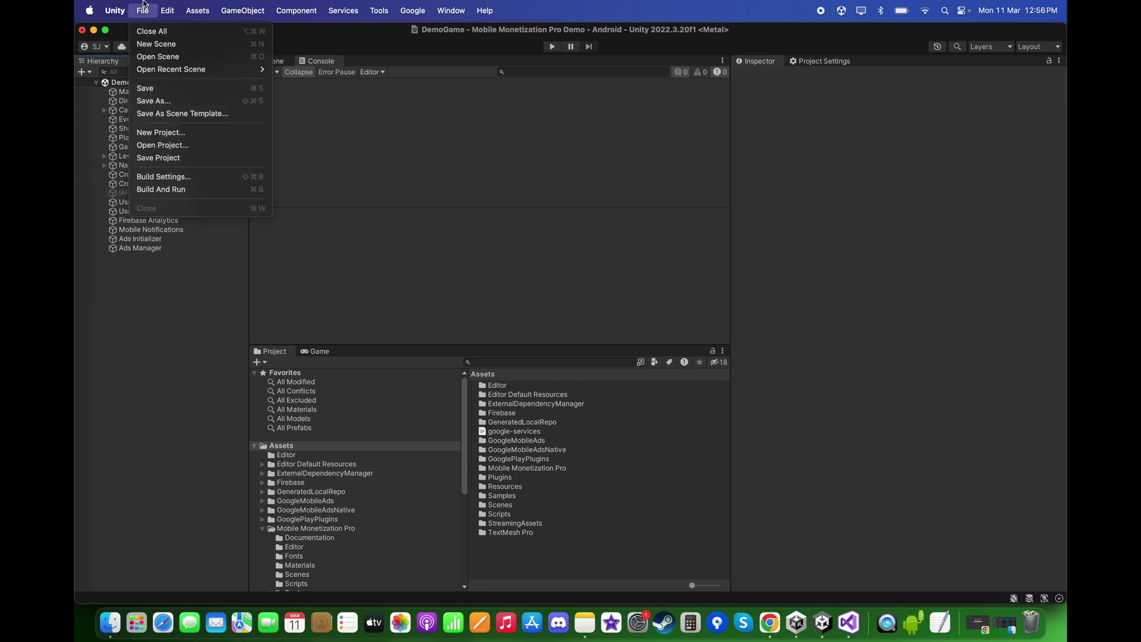
click(218, 189)
click(604, 257)
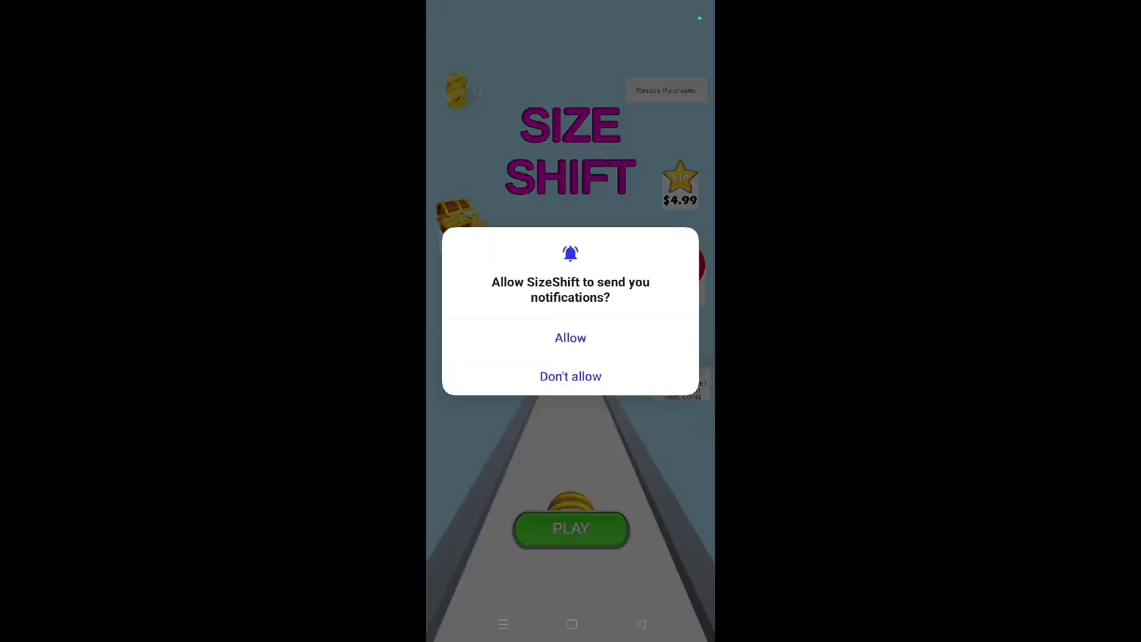
click(578, 338)
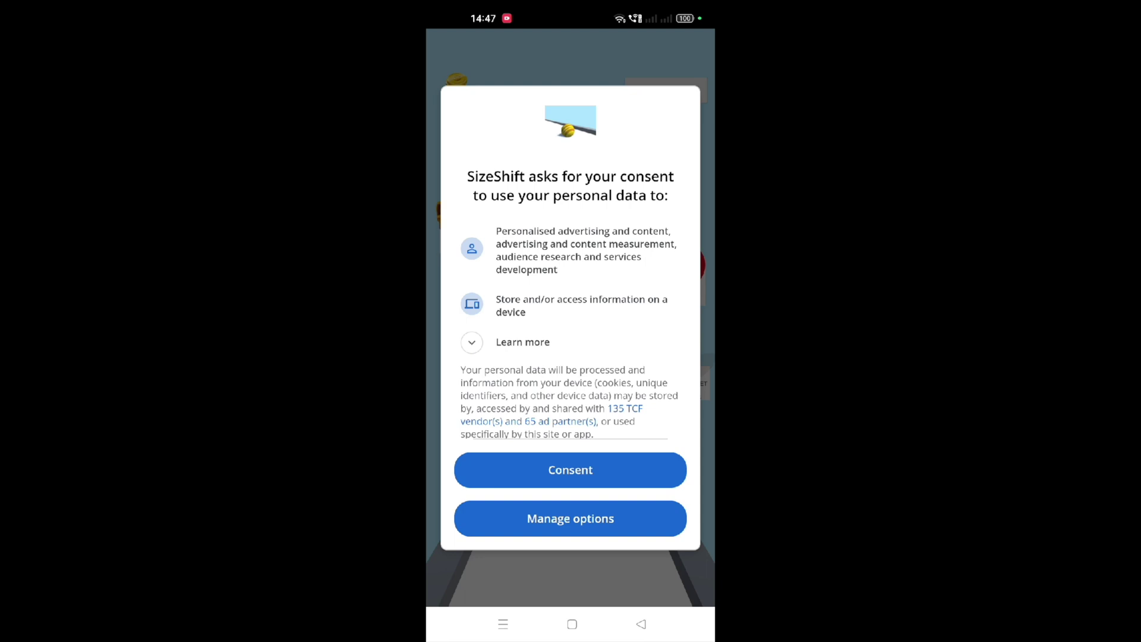
click(594, 468)
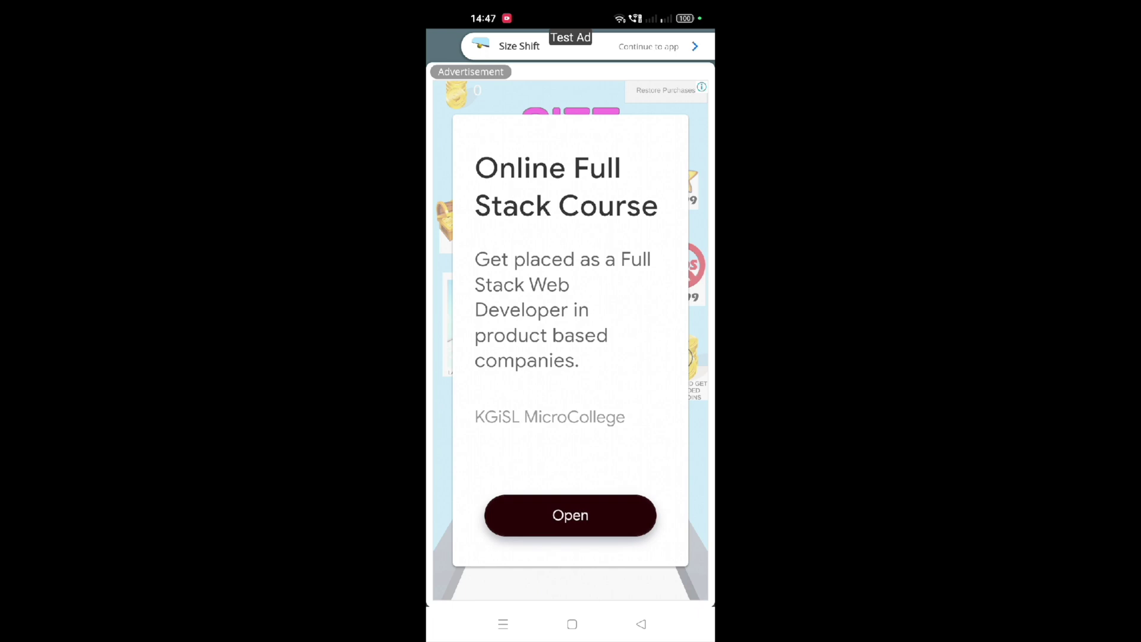
Continue past the app open test ad, play a level by resizing the ball, and close the full-screen test ad
click(658, 41)
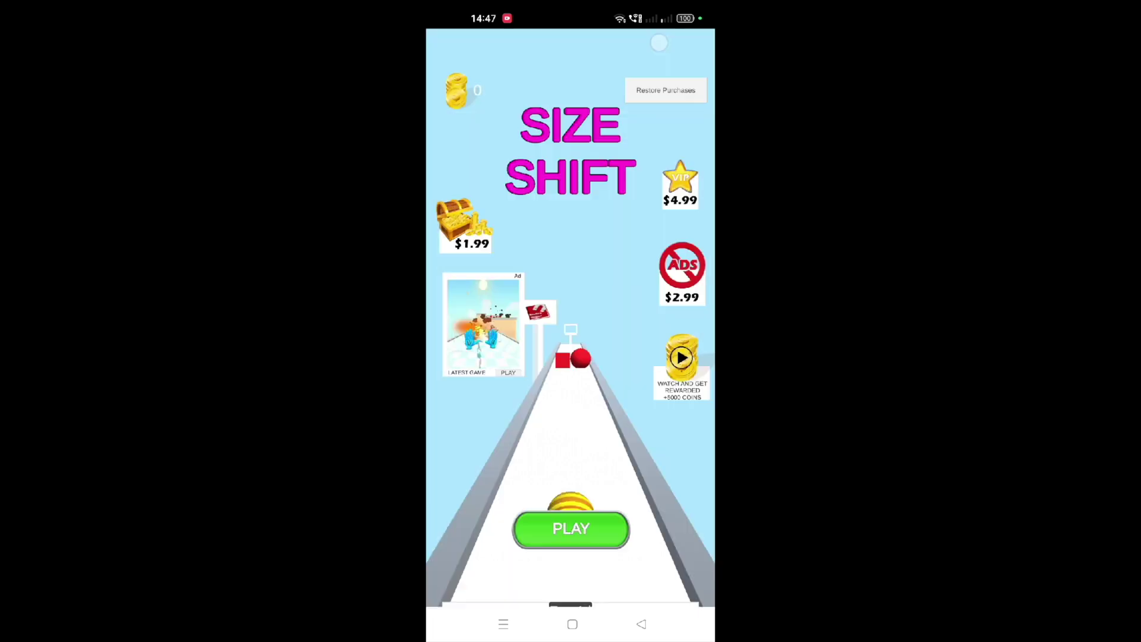
click(572, 533)
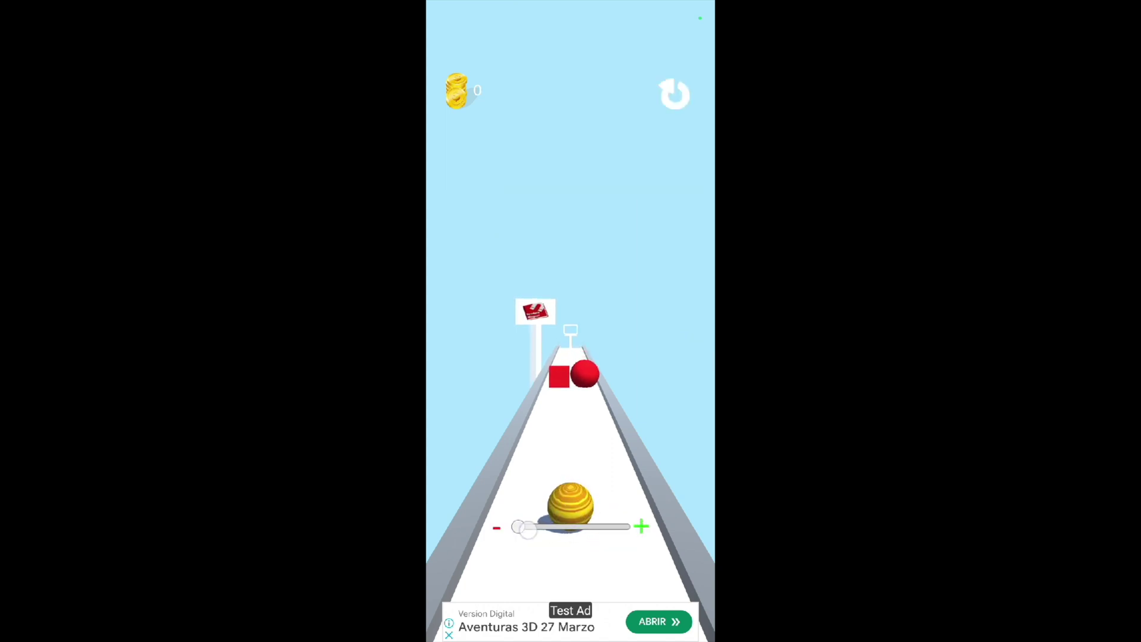
drag(519, 527, 576, 526)
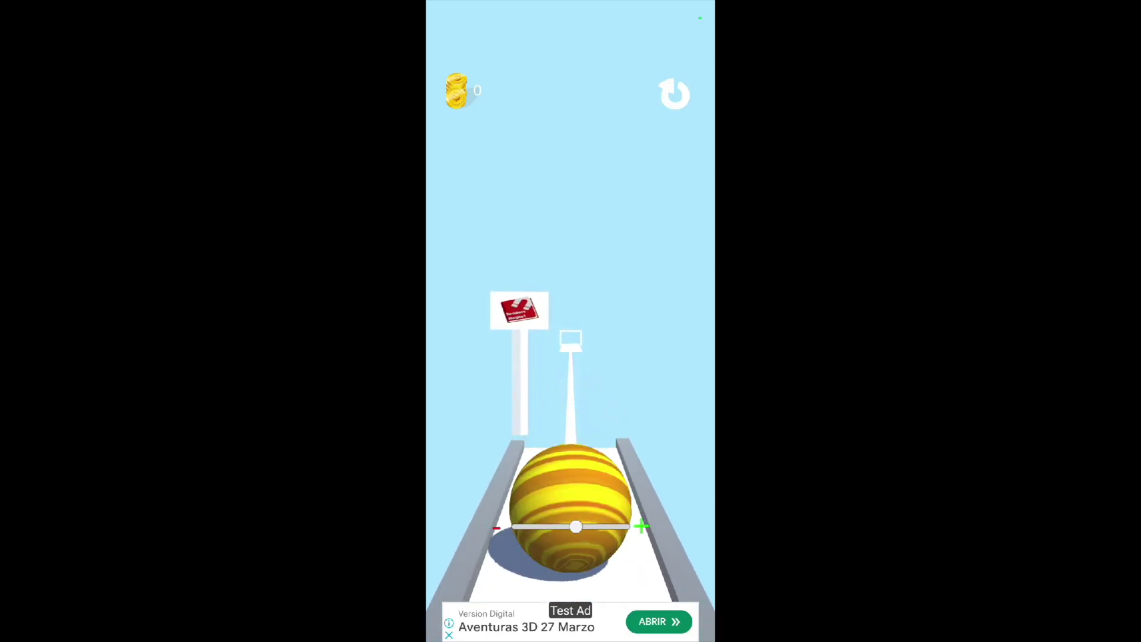
drag(576, 527, 518, 527)
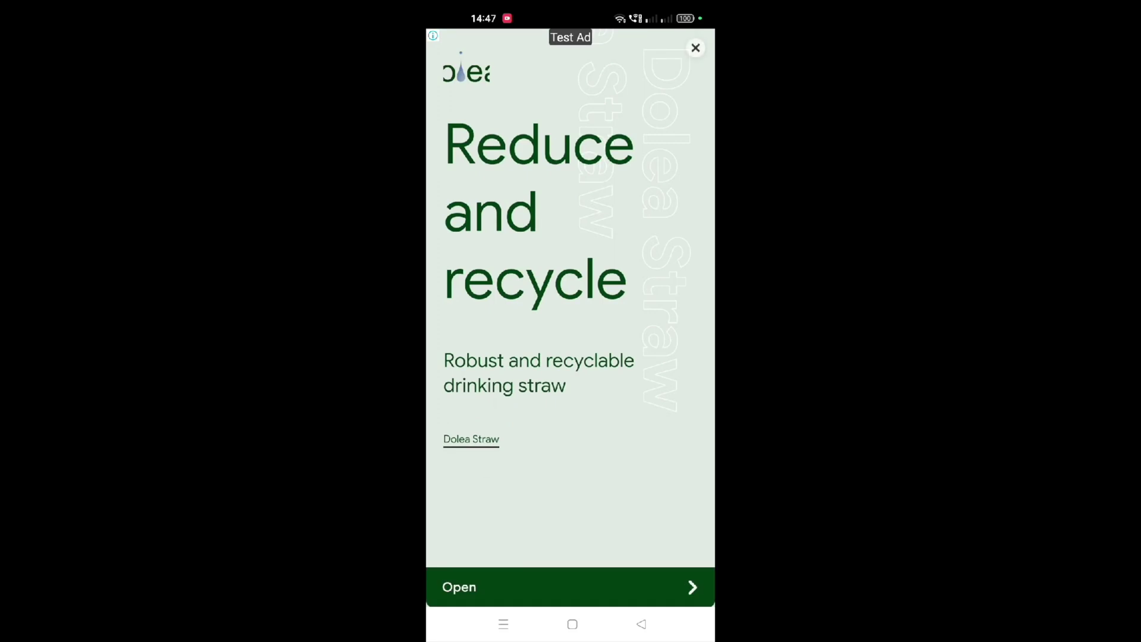
click(695, 48)
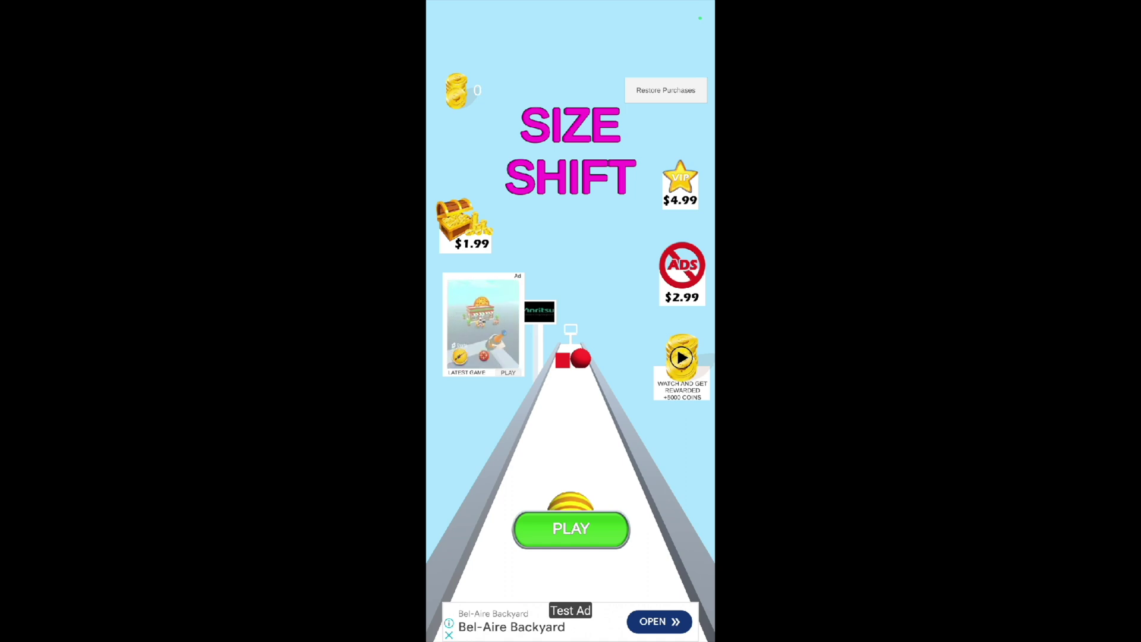
Test the rewarded ad for 5000 coins, close it and claim the reward
click(682, 358)
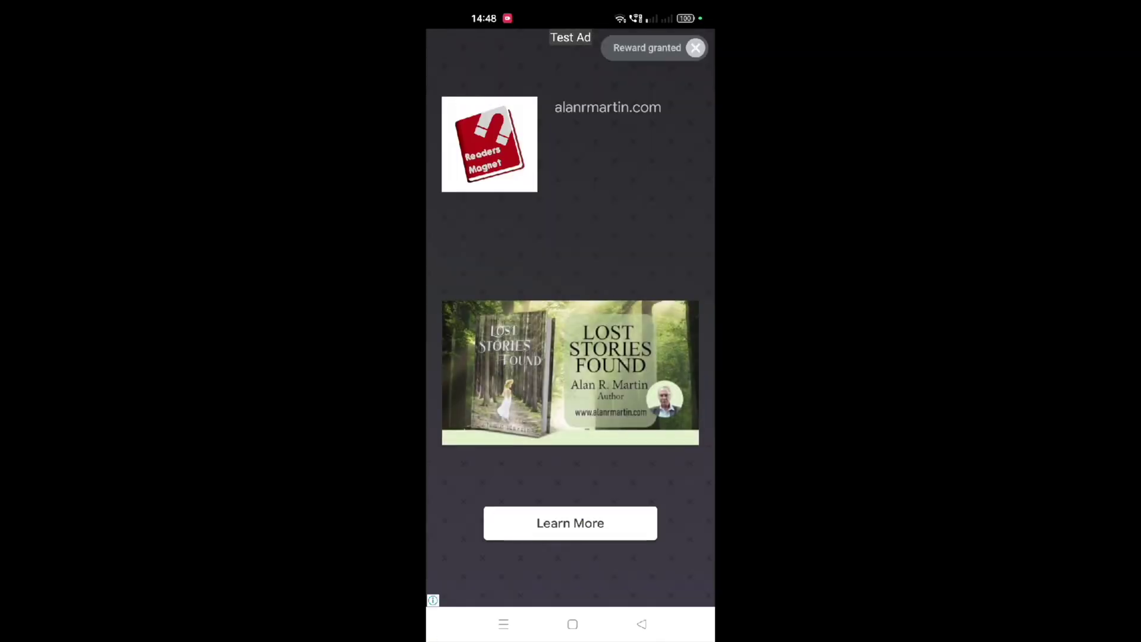
click(695, 48)
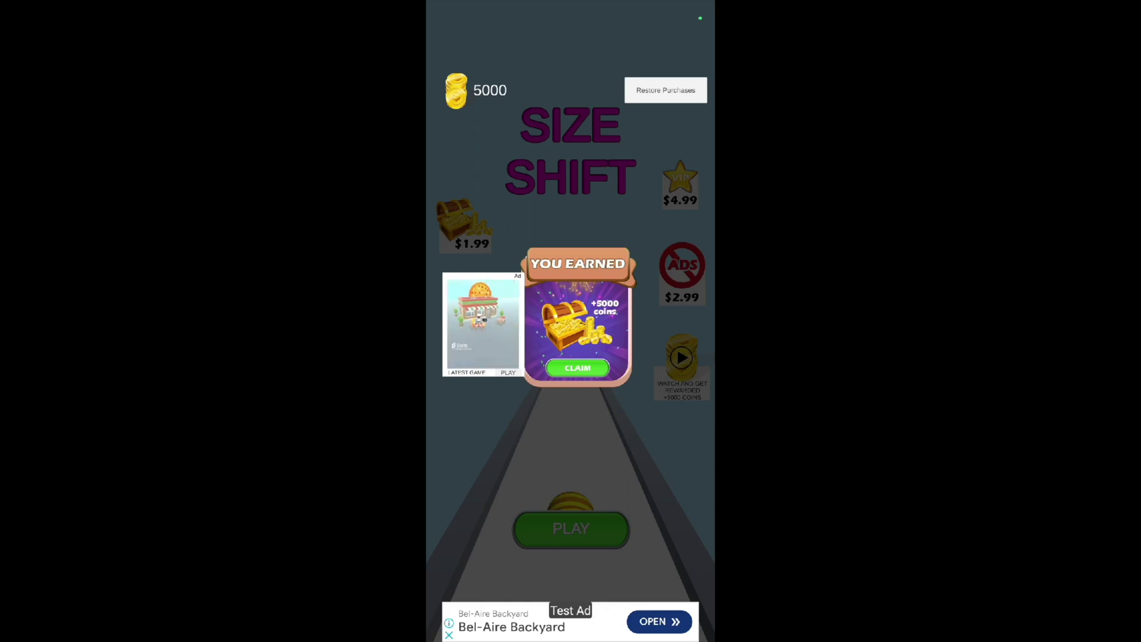
click(578, 368)
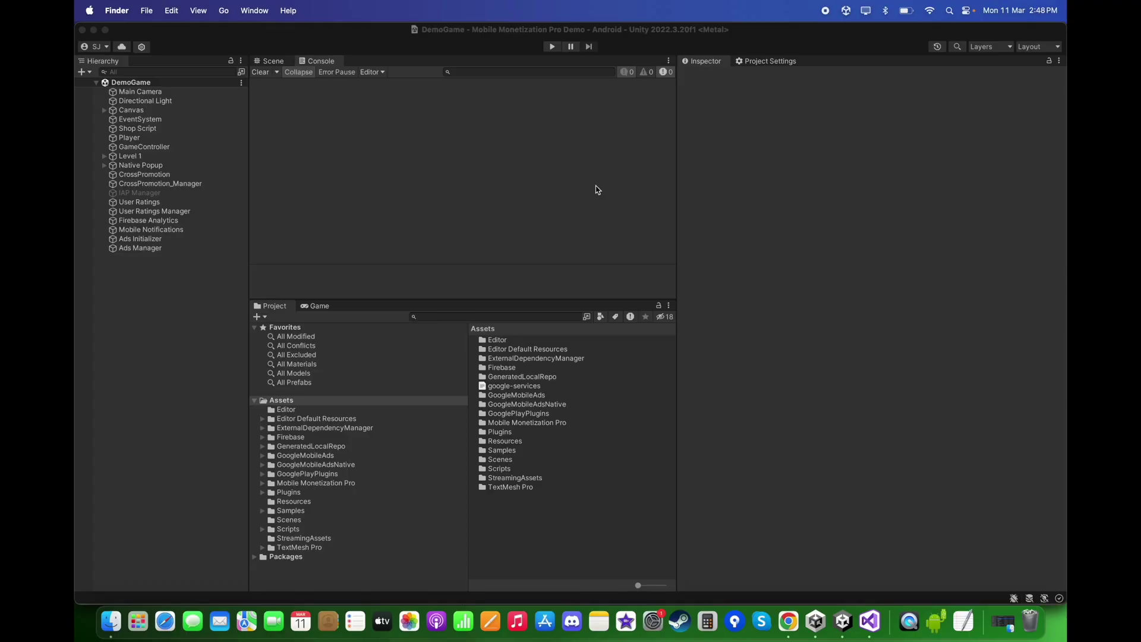
Switch the Unity project's build platform to iOS in the Build Settings
click(316, 306)
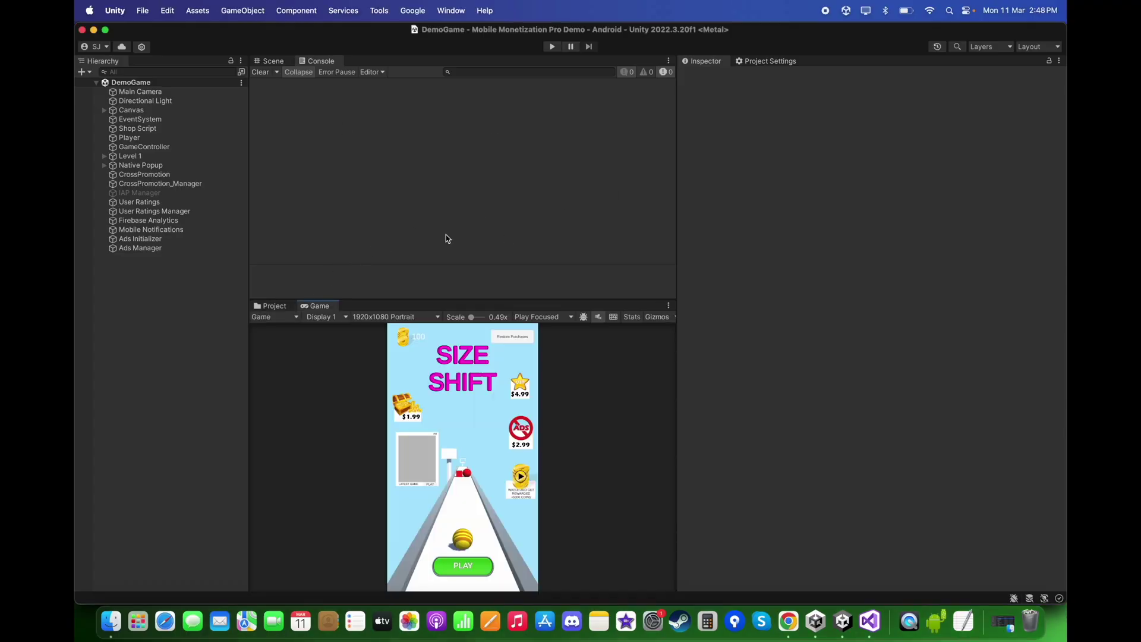
click(275, 306)
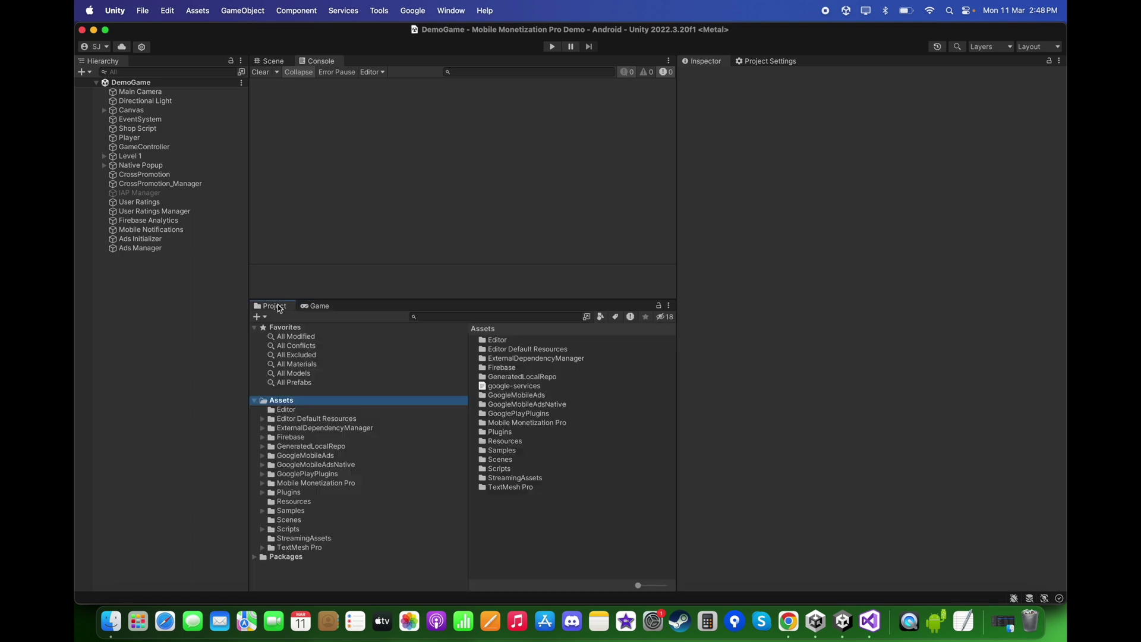
click(143, 10)
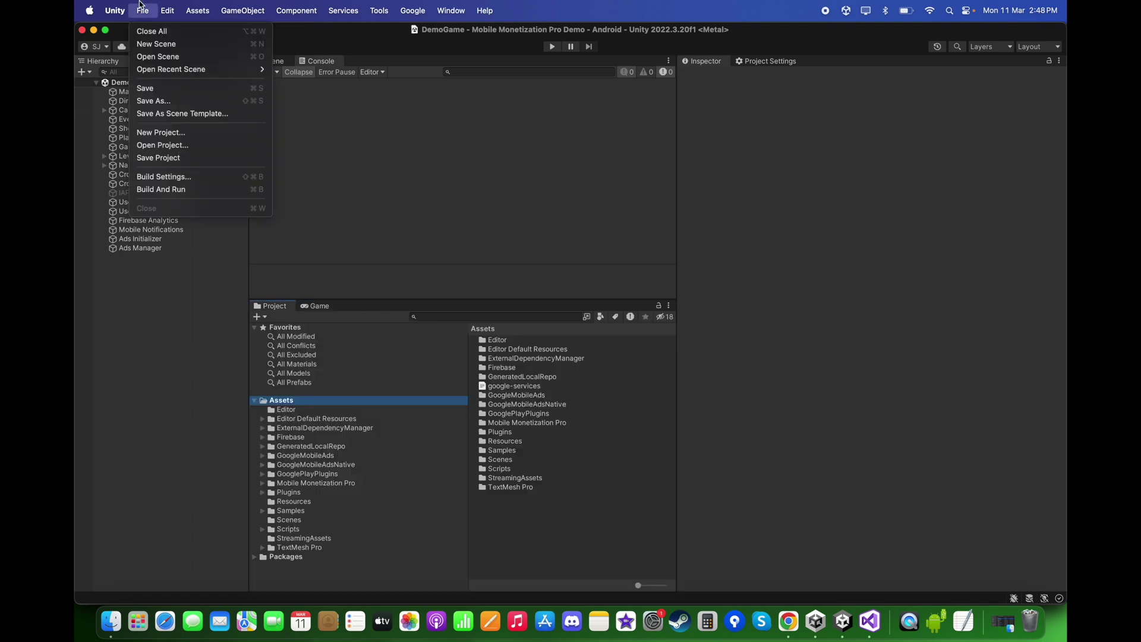
click(211, 175)
click(376, 330)
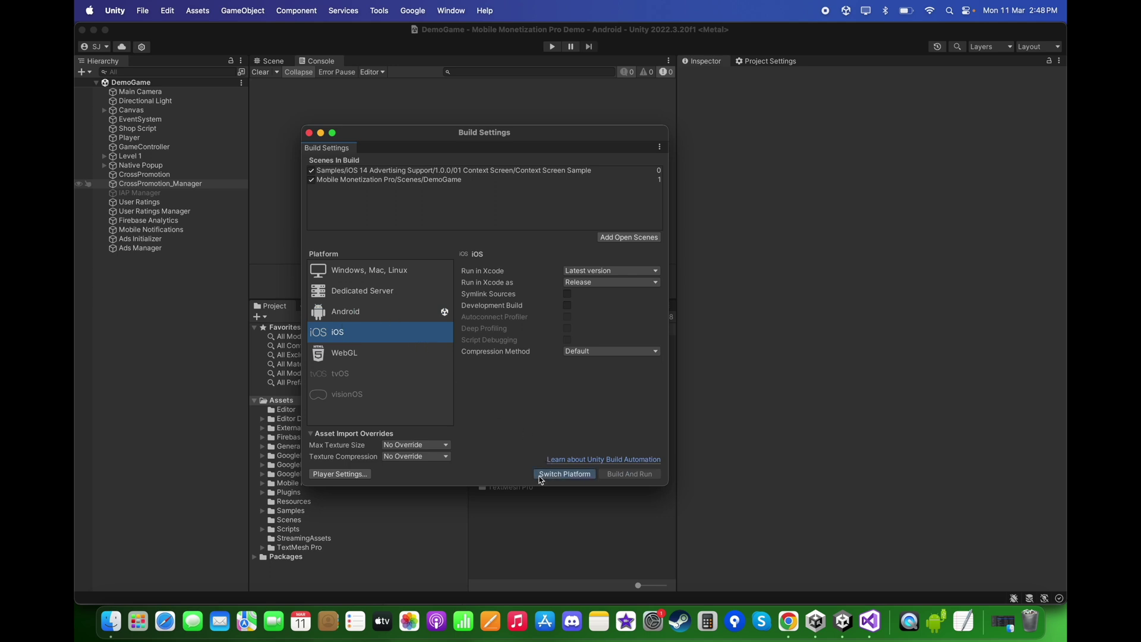
click(541, 477)
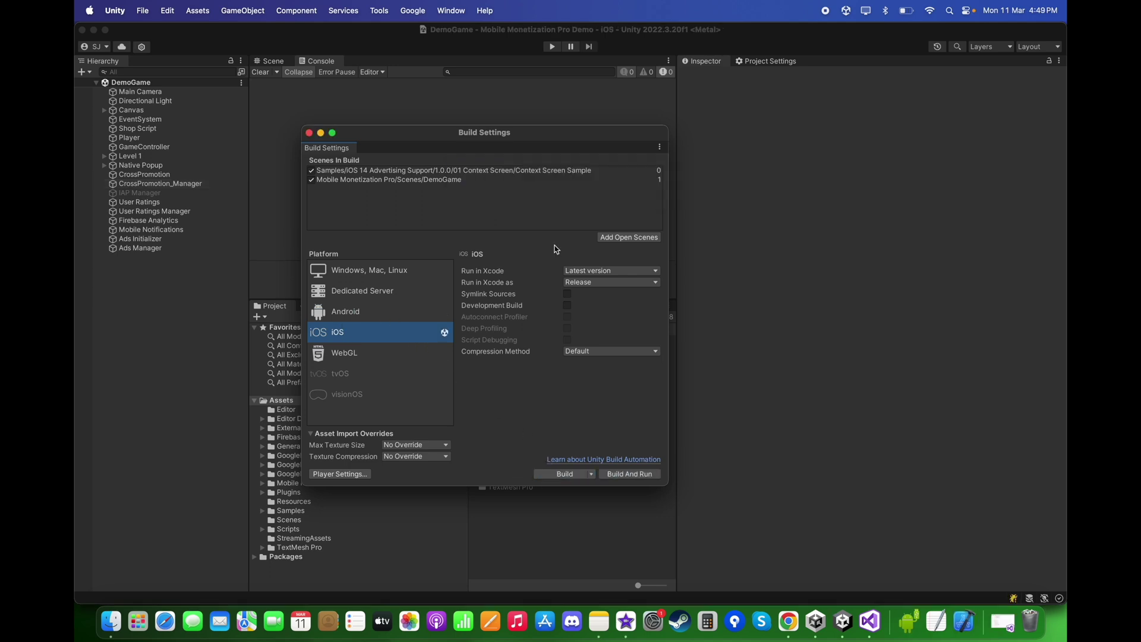
Switch to AdMob in Chrome and start a new test device named "Iphone Device" on the iOS platform
click(788, 622)
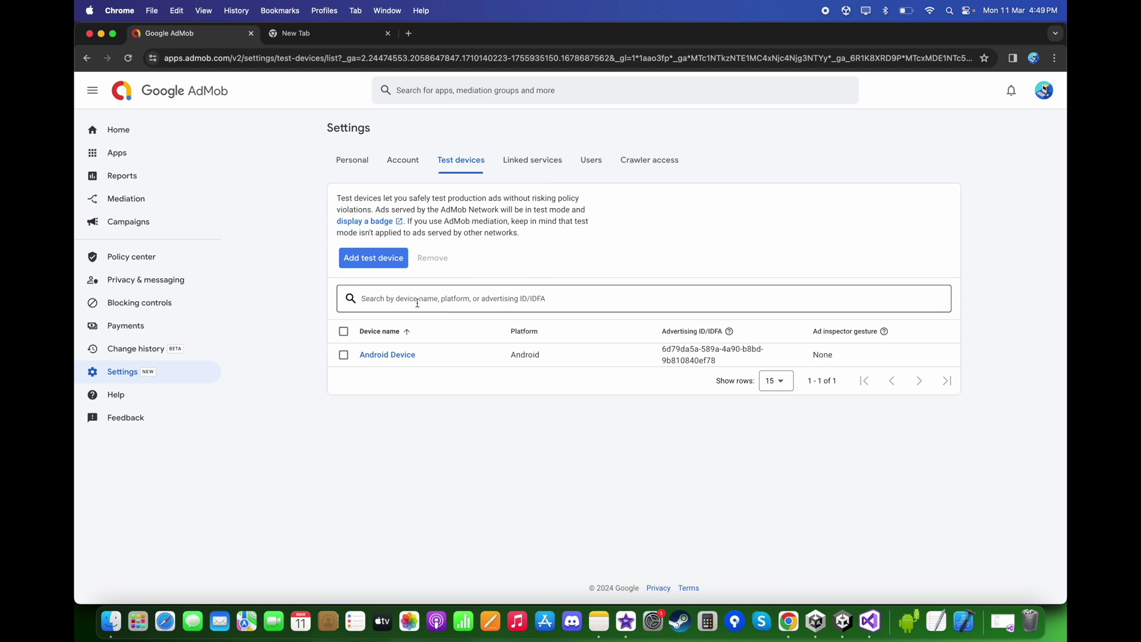
click(393, 261)
click(491, 143)
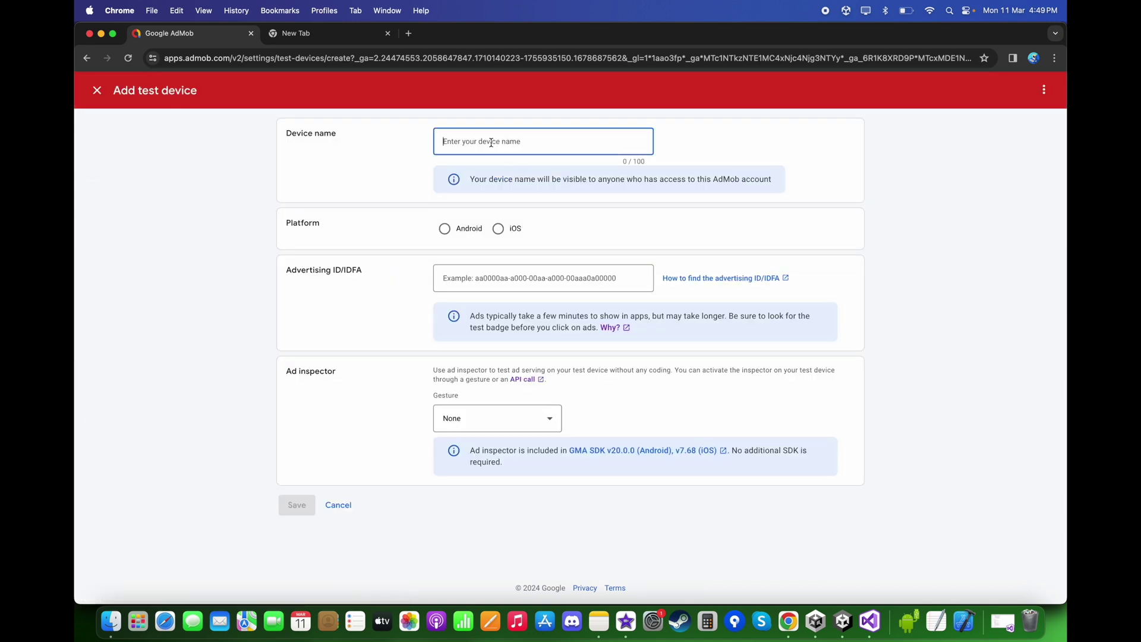
text(Iphone Device)
click(499, 229)
click(506, 309)
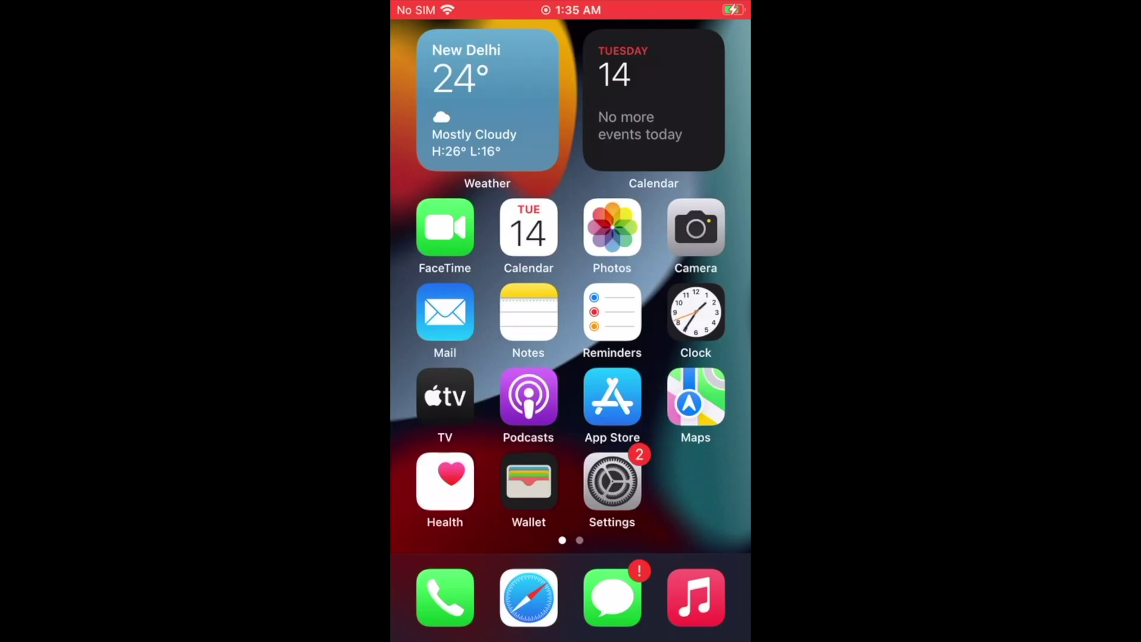
Copy the iPhone's advertising ID from My Device ID by AppsFlyer, opened through the App Store, and save it in the AdMob test device
click(611, 395)
click(554, 130)
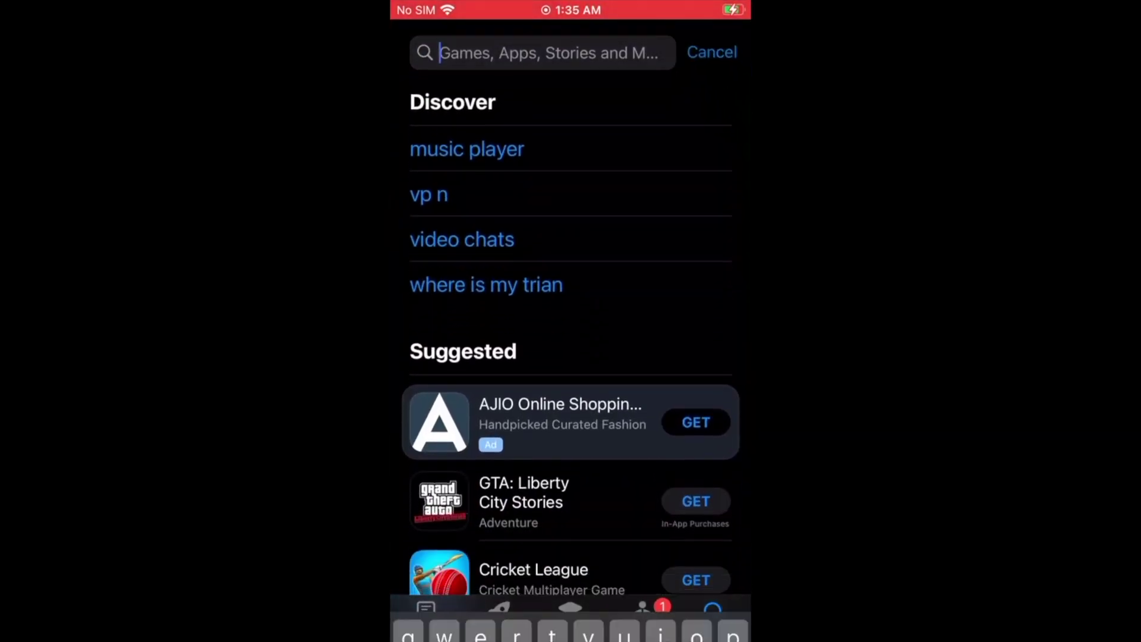
text(ap)
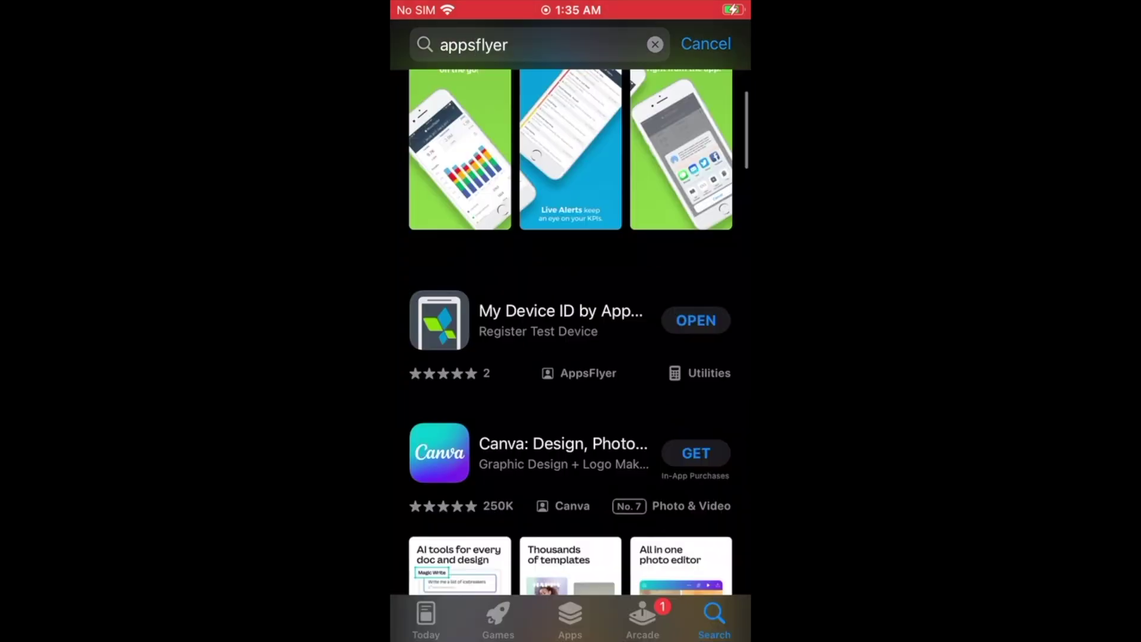
click(559, 321)
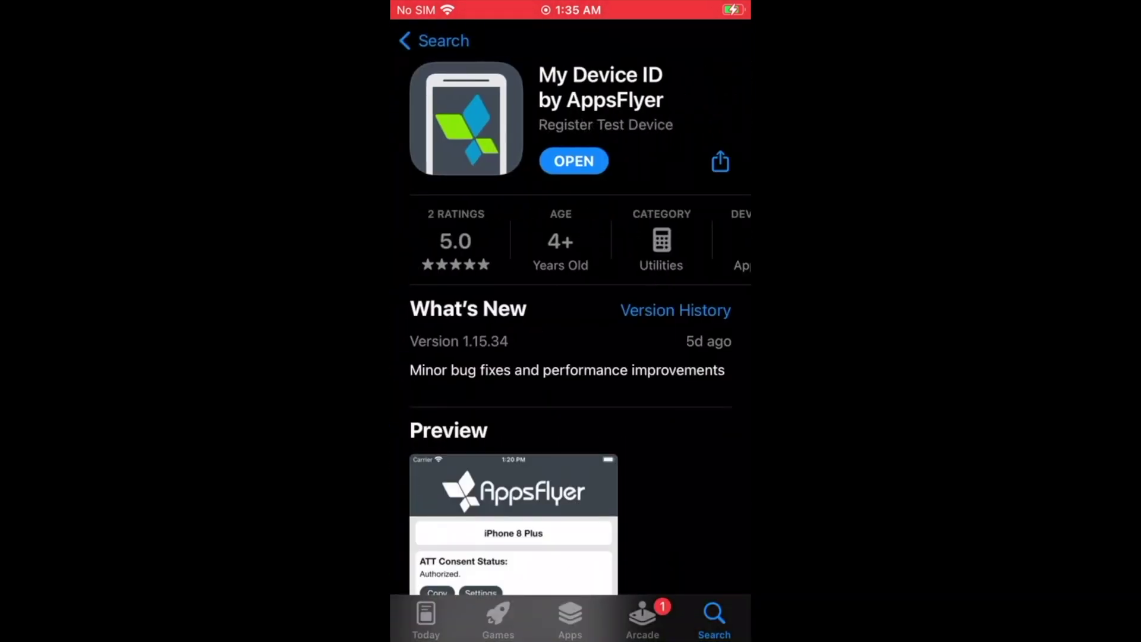
click(573, 161)
click(440, 375)
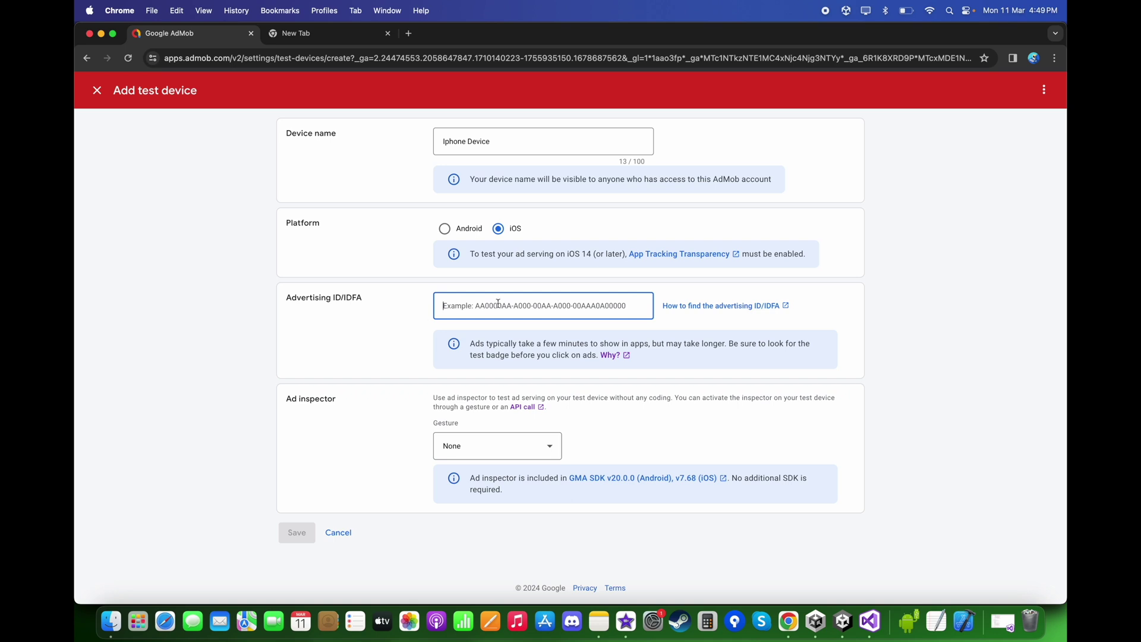
key(super+v)
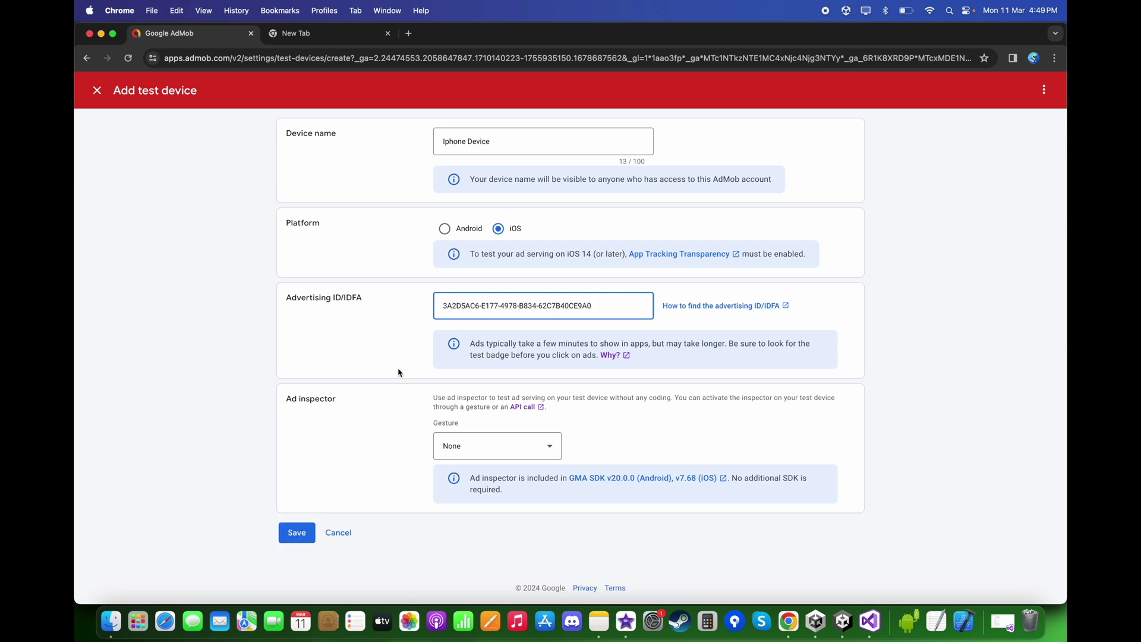
click(297, 533)
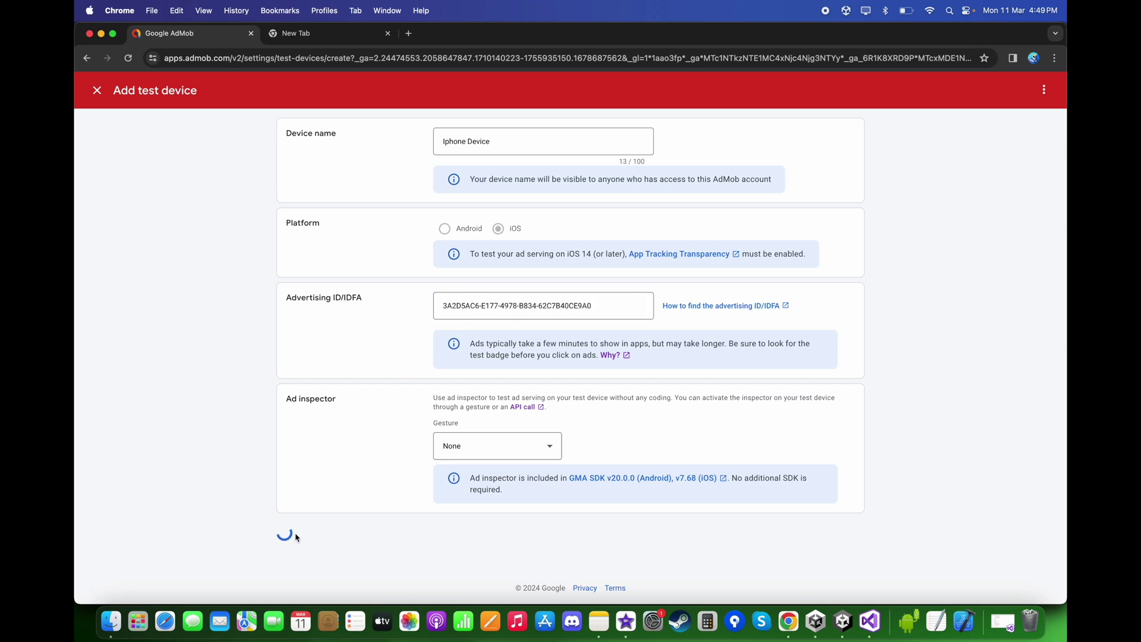
Switch to Unity and build the iOS project into the "Xcode Build for MMP" folder
click(843, 621)
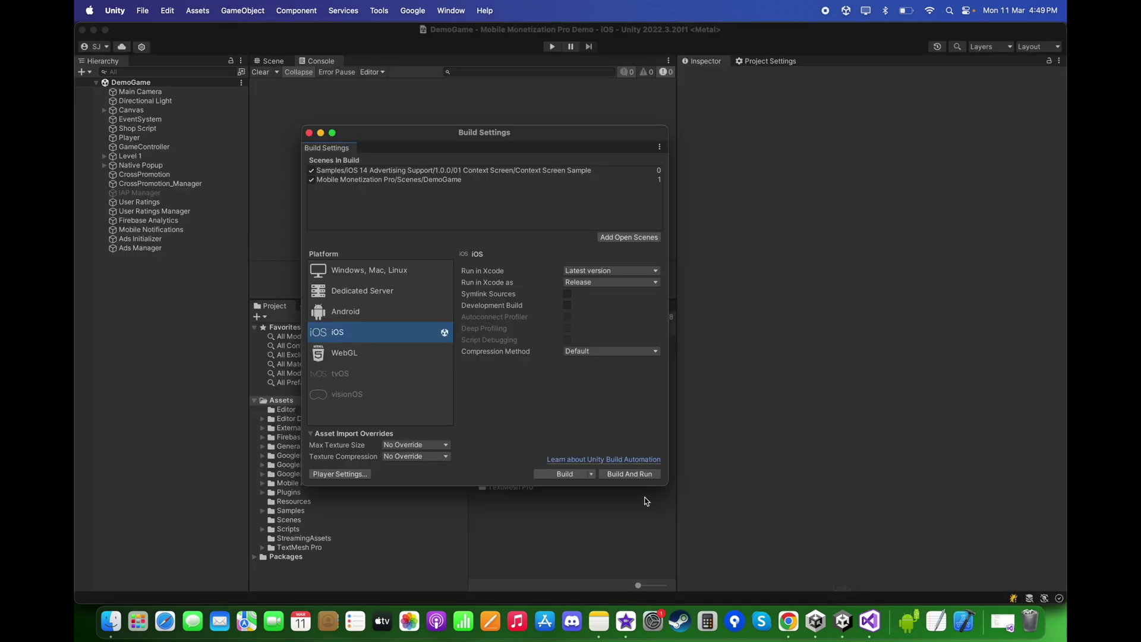
click(564, 474)
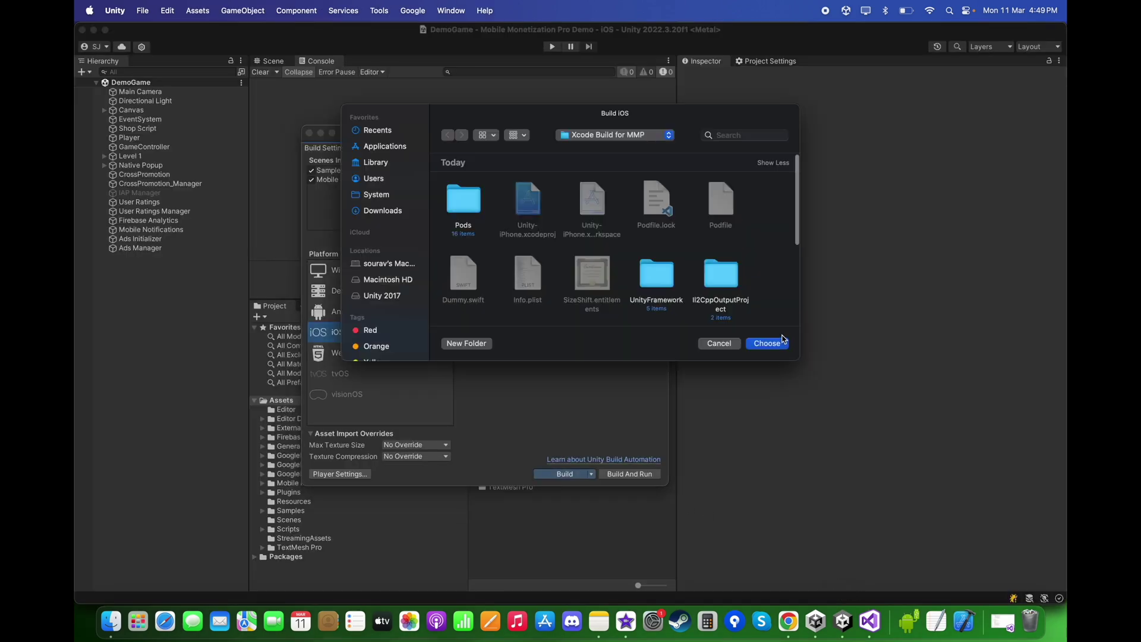
click(755, 343)
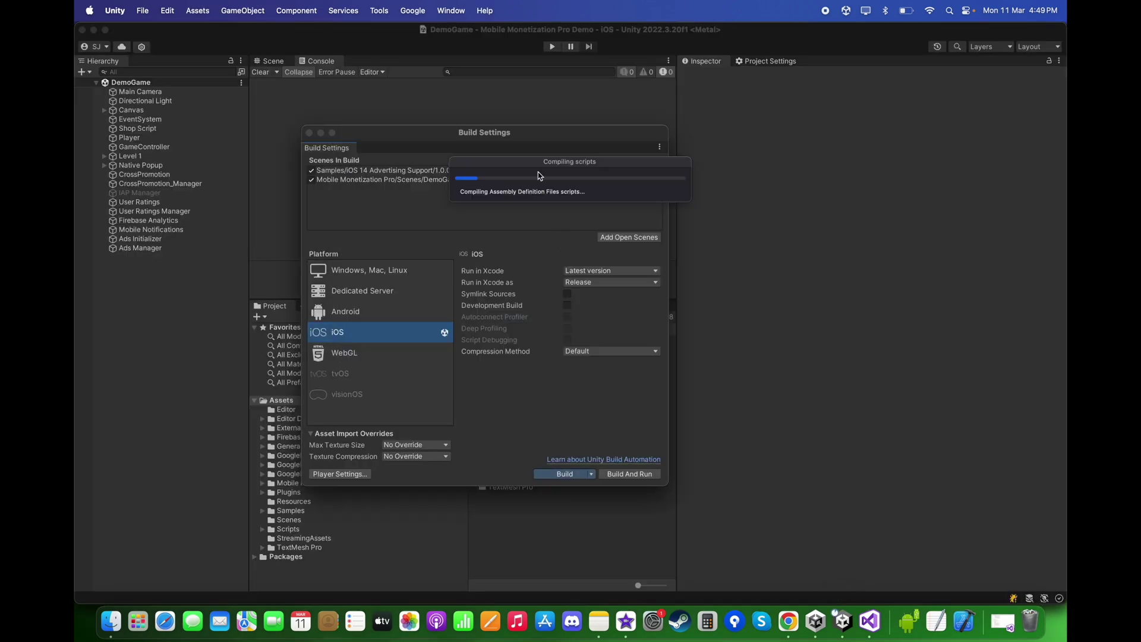
Open Unity-iPhone.xcworkspace from the build folder in Xcode and choose the connected iPhone as the run destination
click(430, 295)
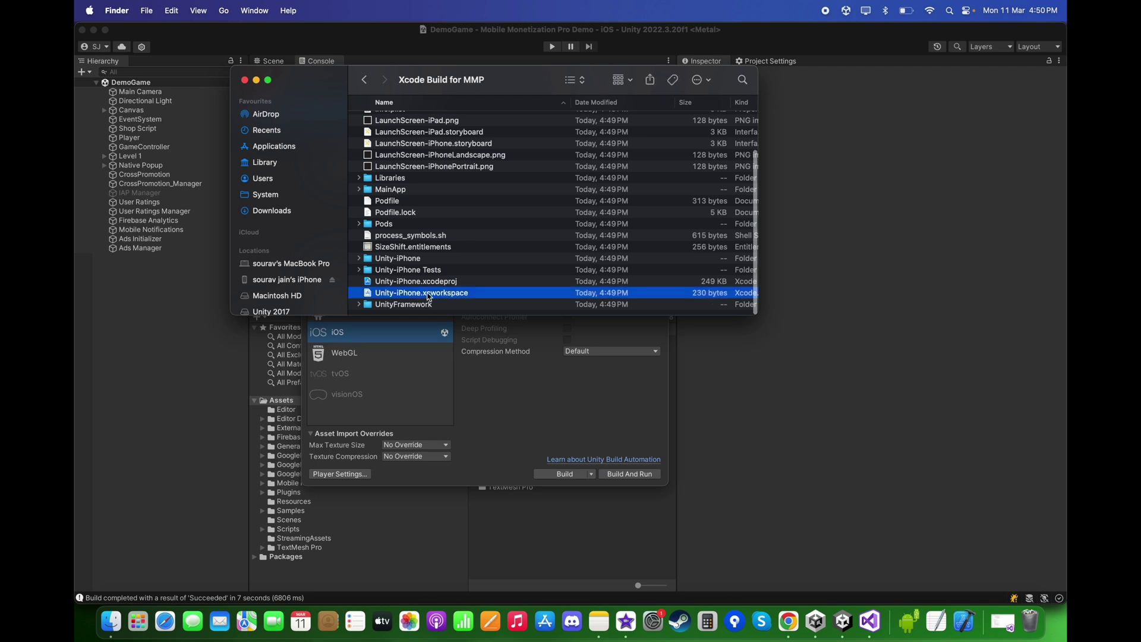
double_click(452, 293)
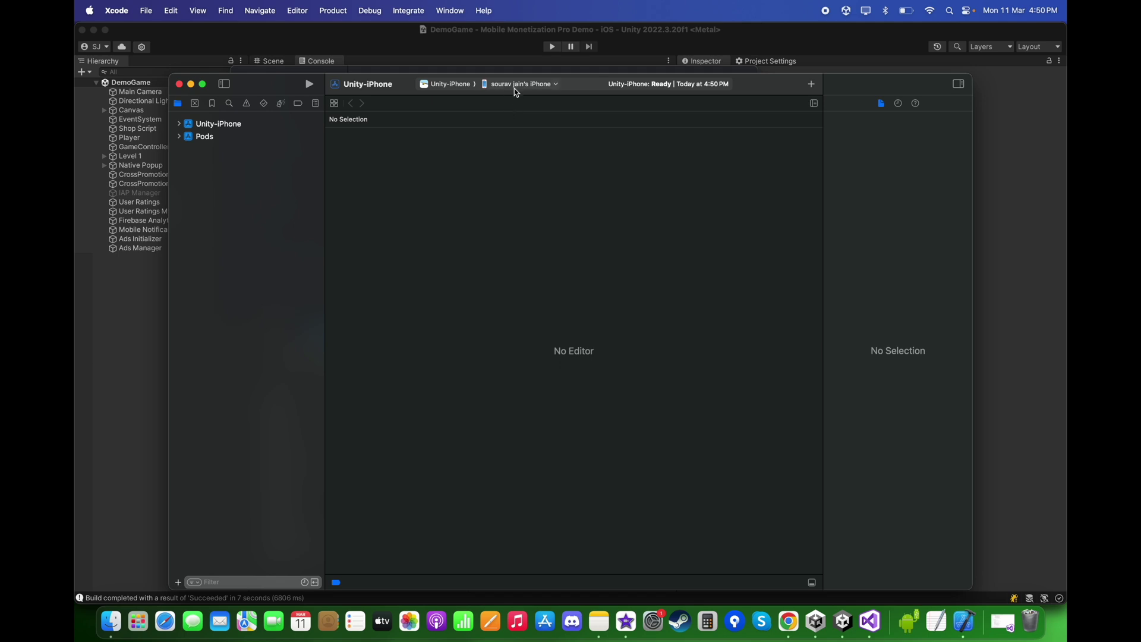
click(517, 90)
click(503, 165)
Set the app category in the Unity-iPhone target's identity settings and run the project on the iPhone
click(267, 125)
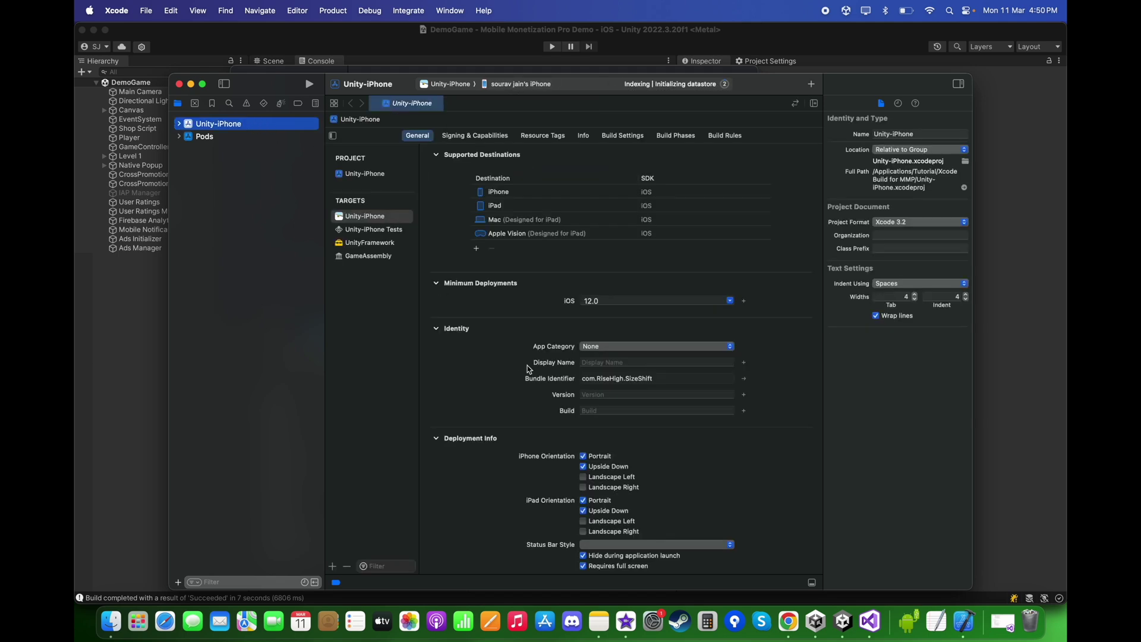
click(599, 346)
click(604, 439)
click(307, 84)
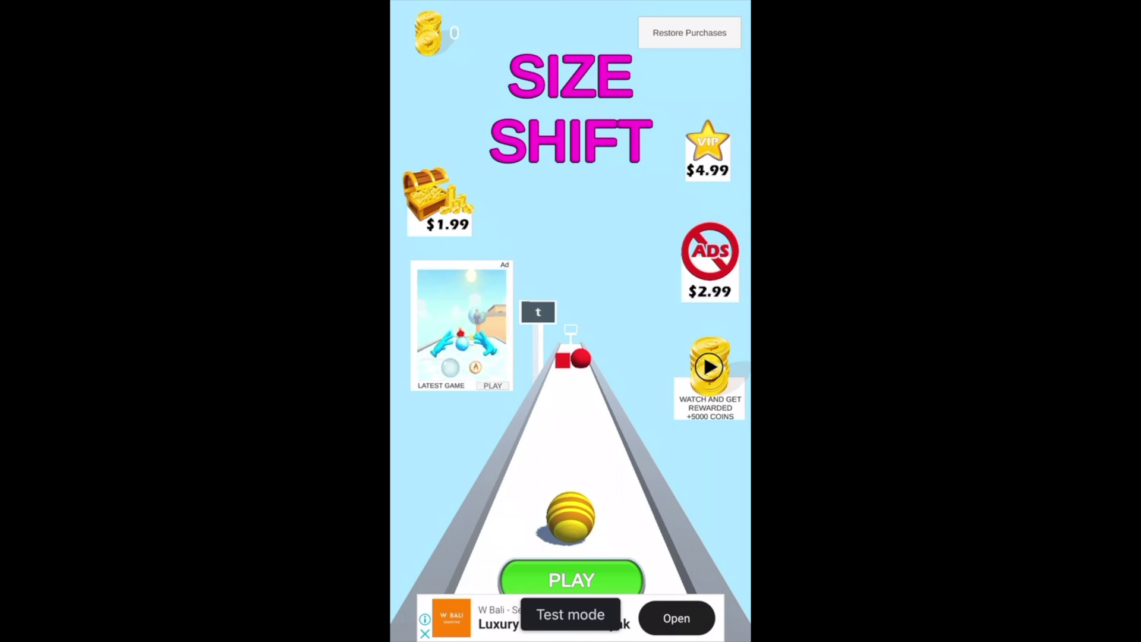
Play a Size Shift level on the iPhone by resizing the ball, and claim the rewarded ad's 5000 coins
click(571, 580)
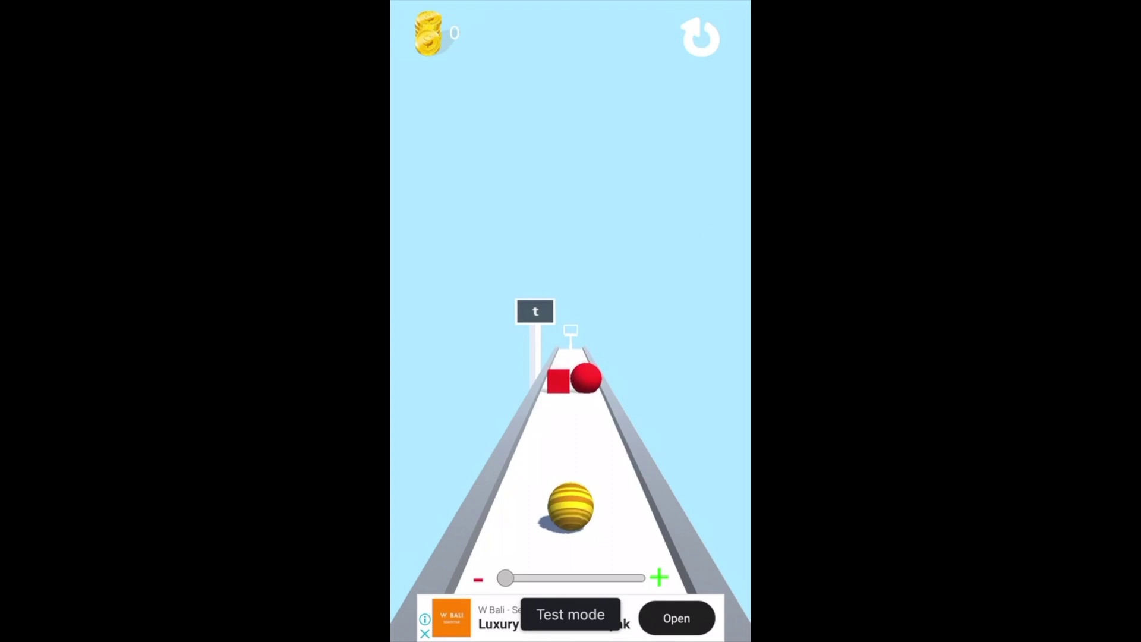
drag(505, 578, 561, 578)
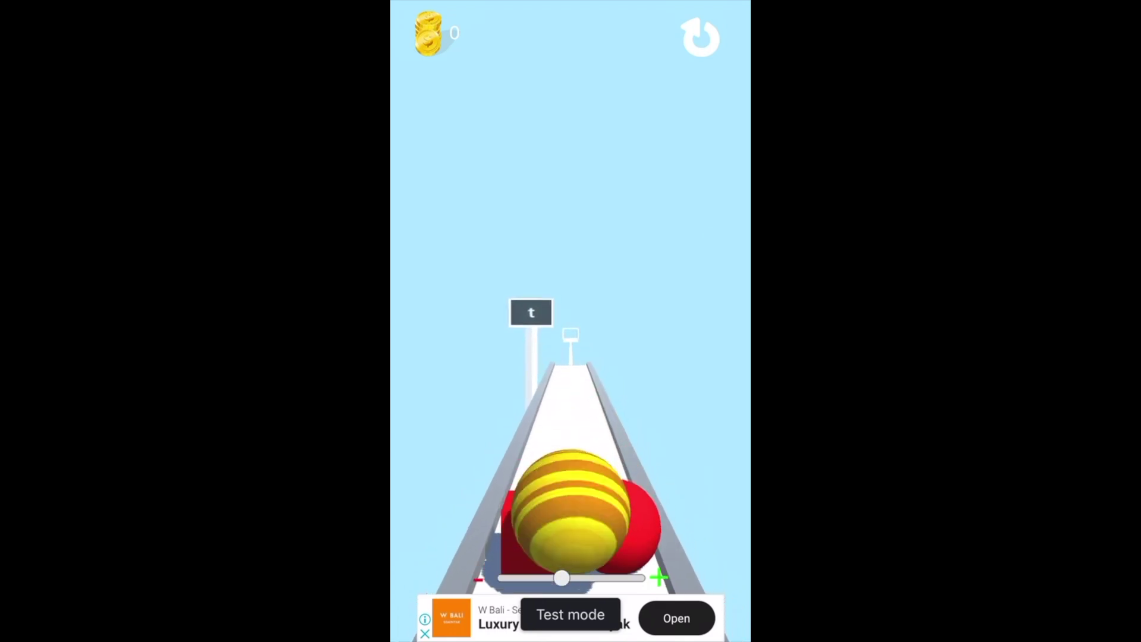
drag(562, 578, 514, 578)
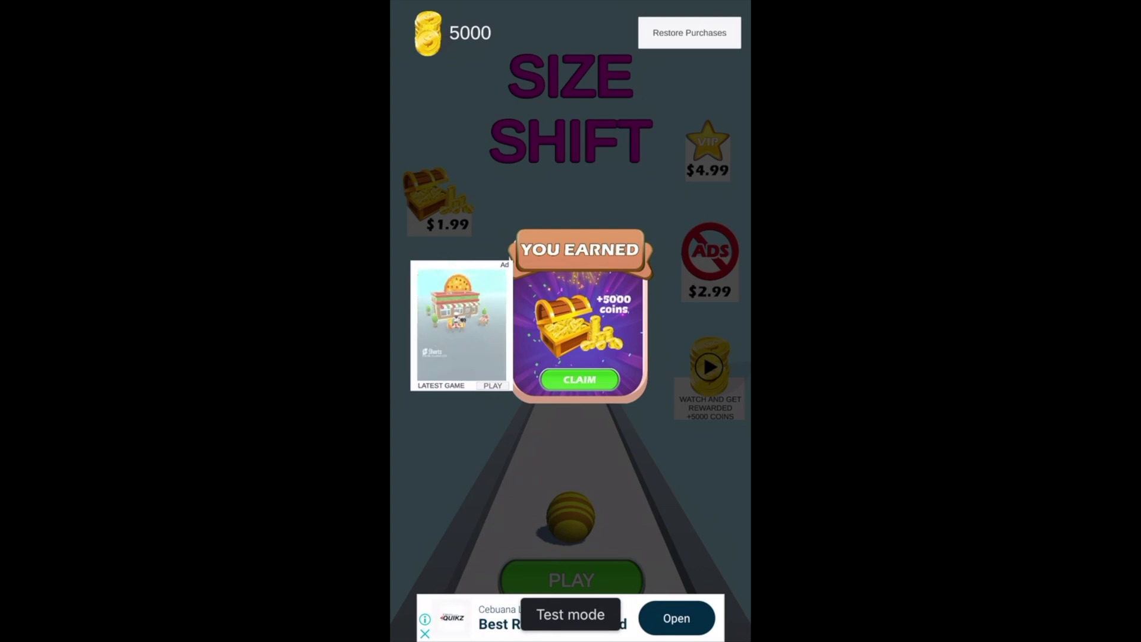
click(579, 379)
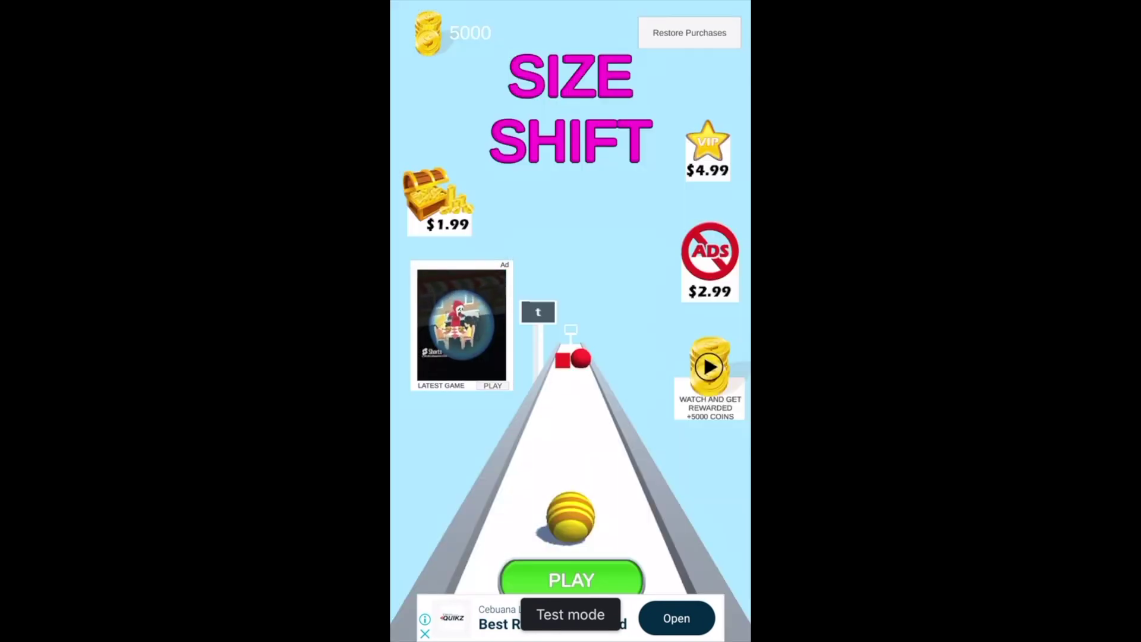